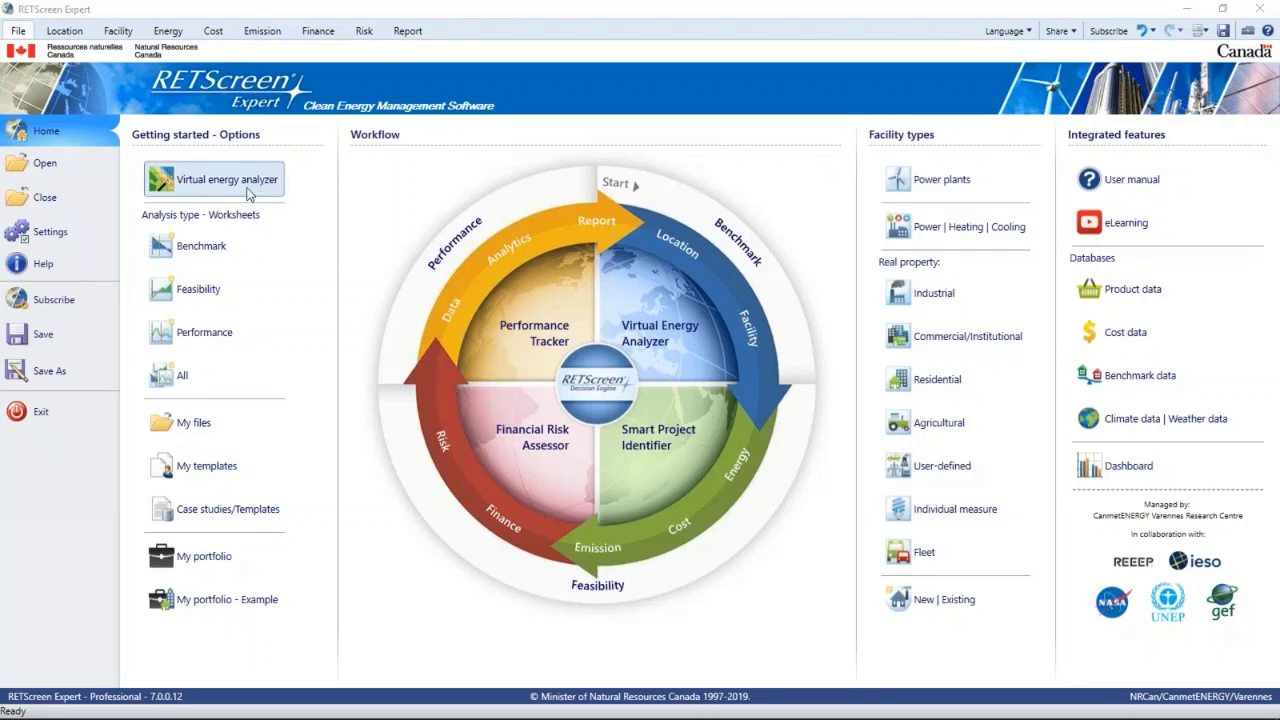
# - Review the Thunder Bay climate data, the fuel and electricity rates, and the gas turbine's operating strategy
pyautogui.click(63, 33)
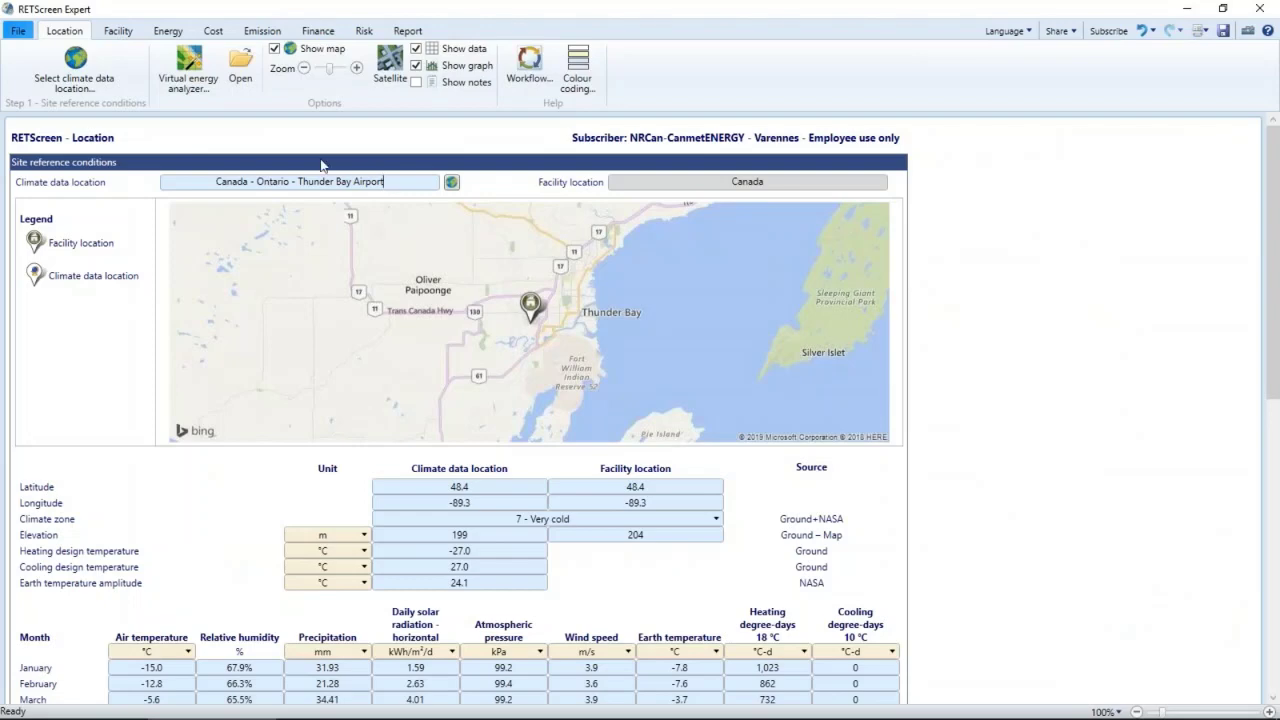
pyautogui.click(157, 35)
pyautogui.click(112, 195)
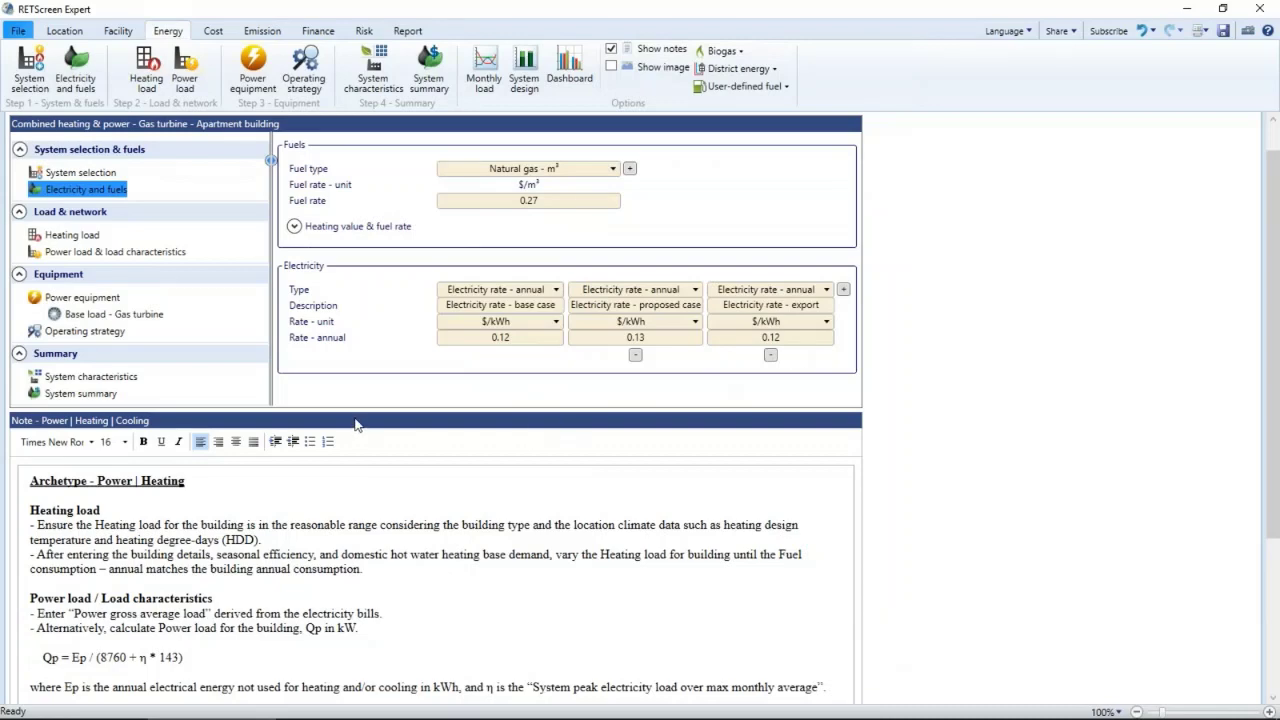
pyautogui.click(64, 31)
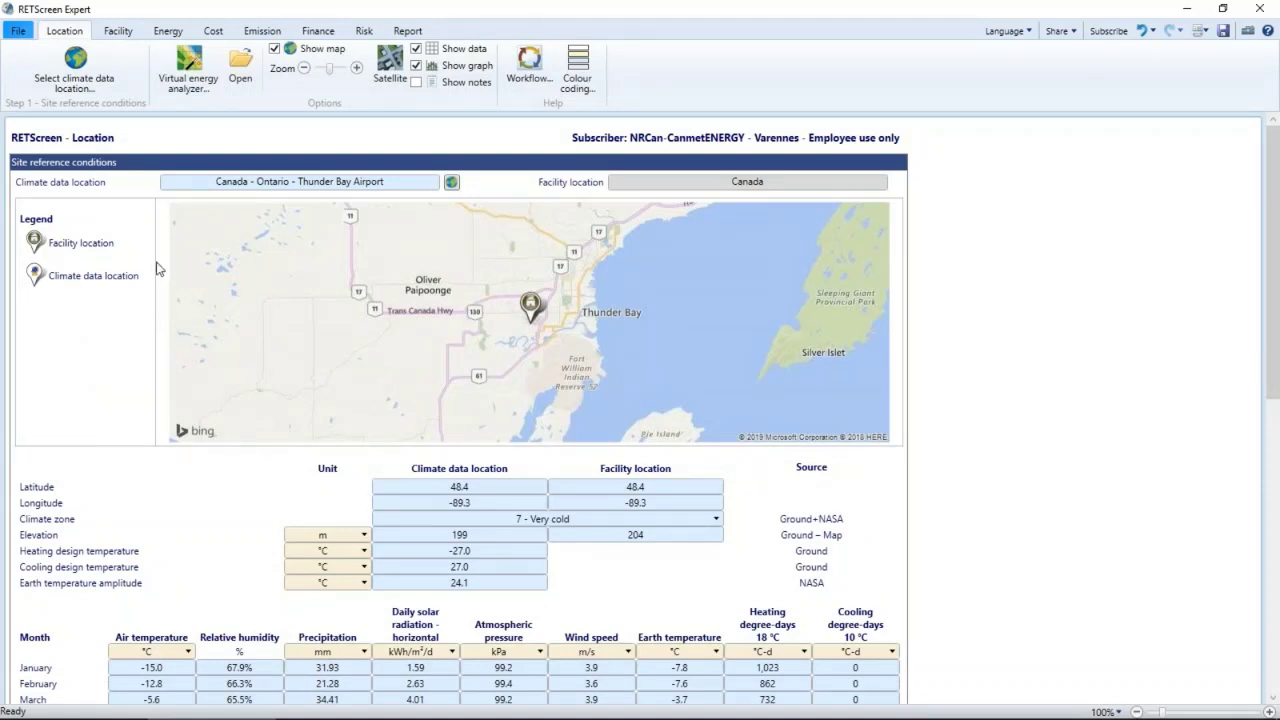
pyautogui.click(162, 32)
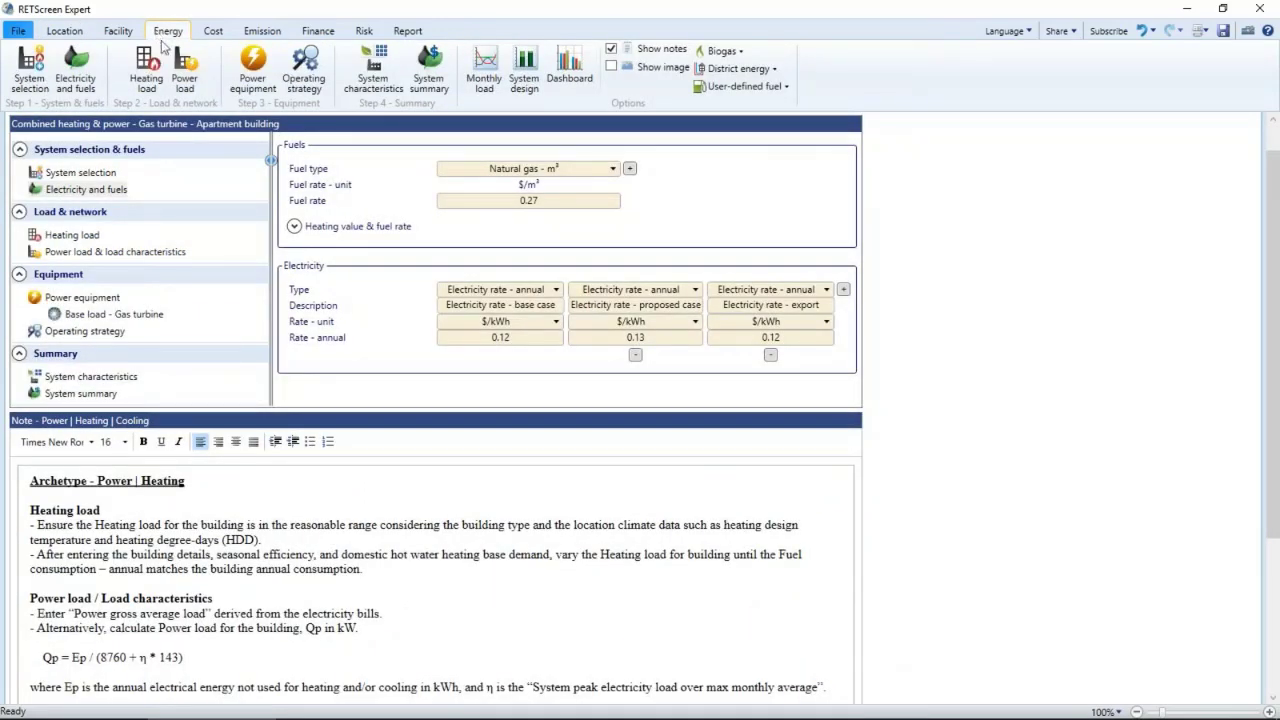
pyautogui.click(103, 335)
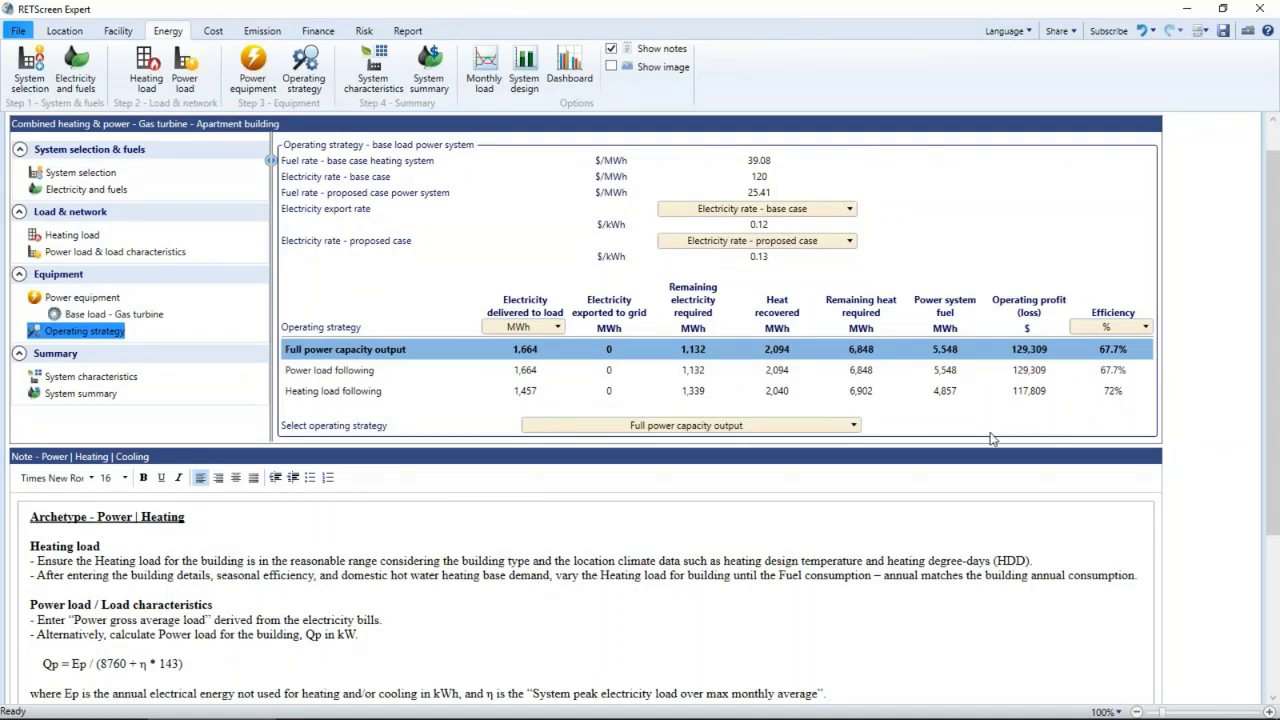
# - Examine the simple payback and the pre-tax IRR on equity in the project's financial analysis
pyautogui.click(316, 31)
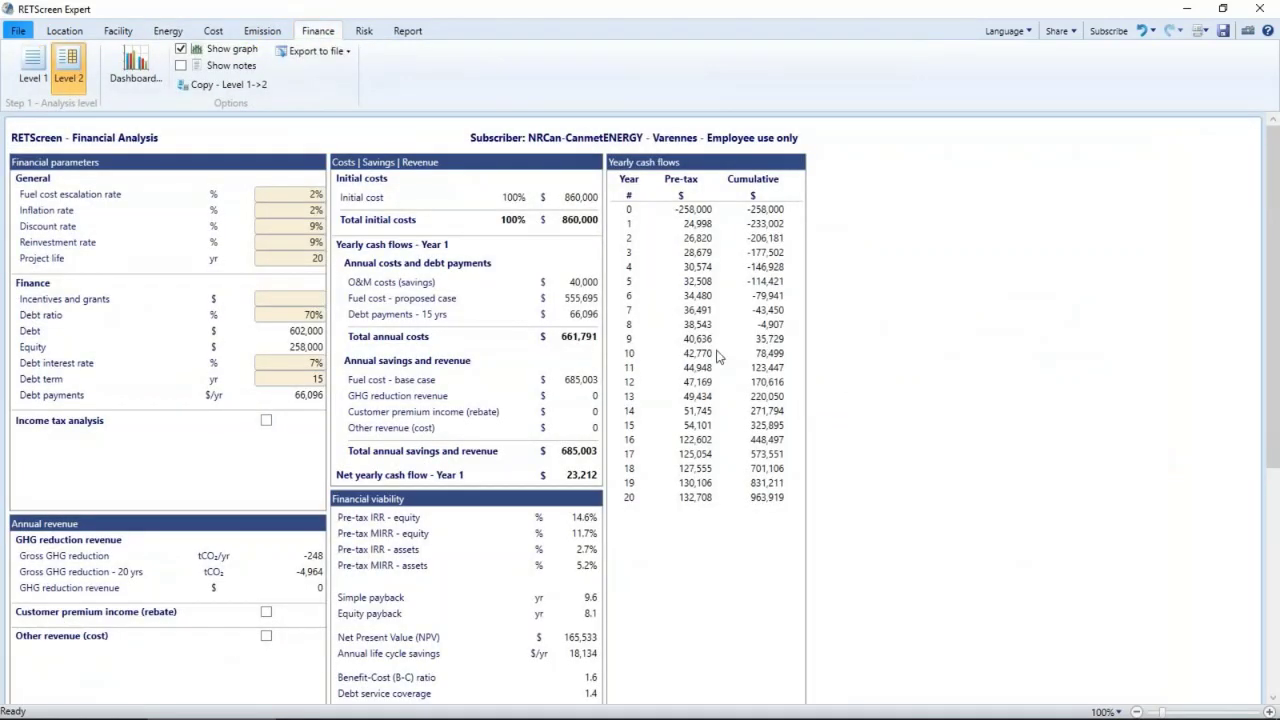
pyautogui.scroll(-1, 945, 518)
pyautogui.scroll(-4, 945, 518)
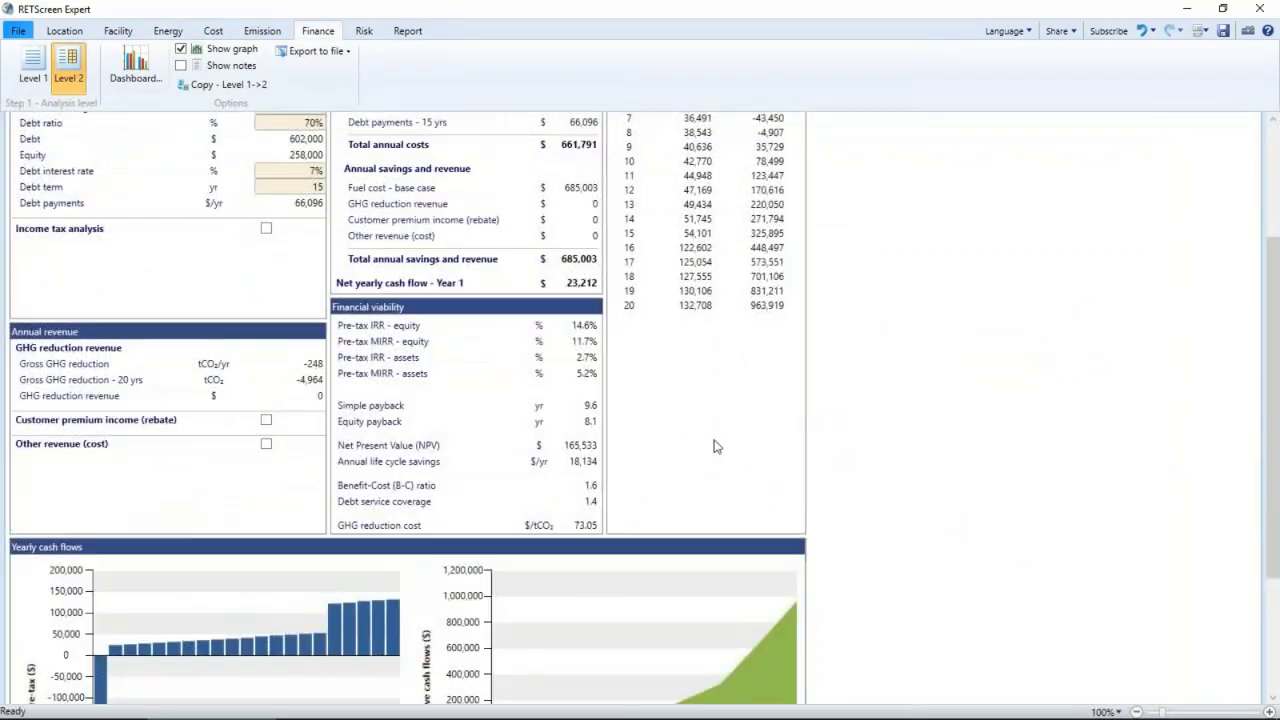
pyautogui.click(592, 408)
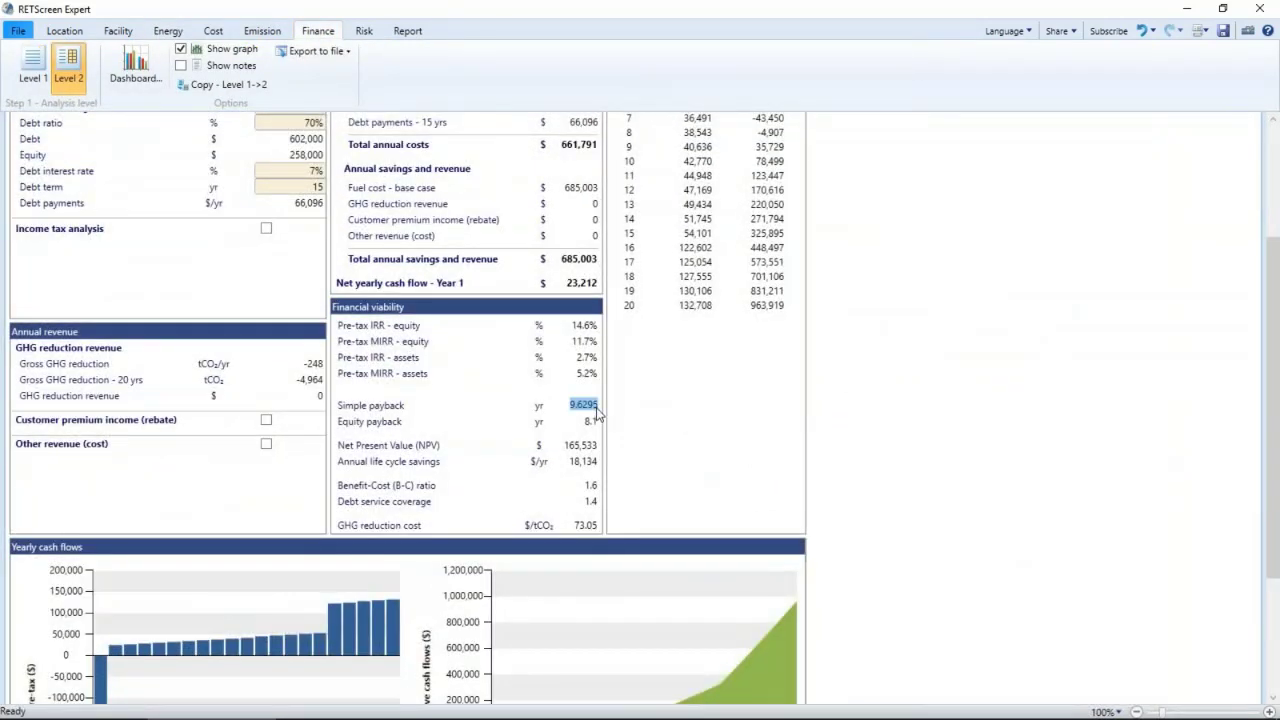
pyautogui.click(587, 327)
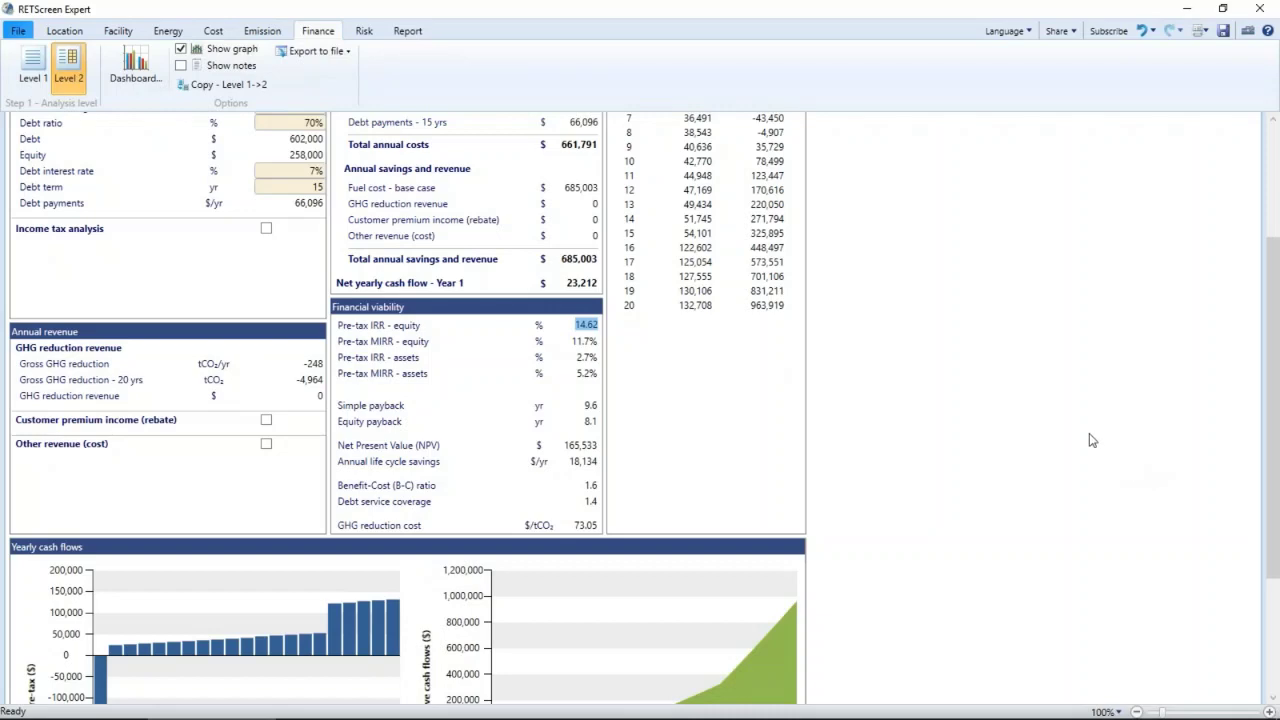
# - Add cooling to the apartment building's power and heating system selection
pyautogui.click(168, 32)
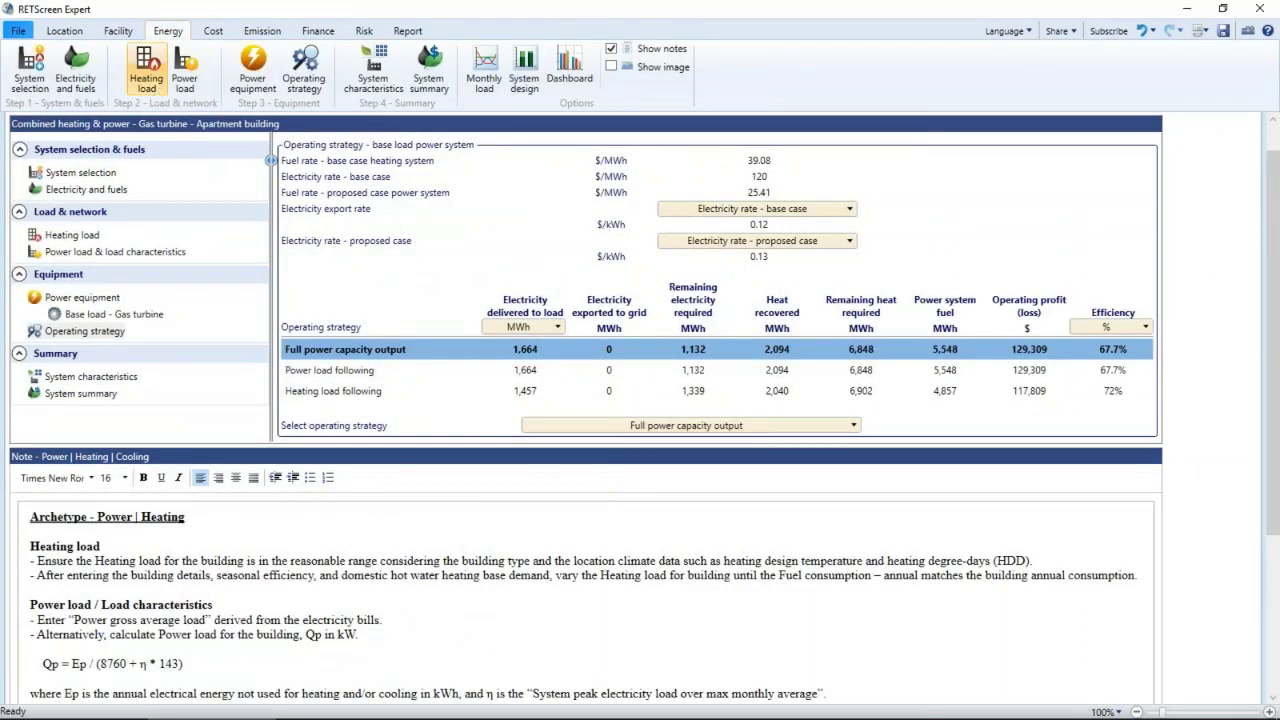
pyautogui.click(80, 173)
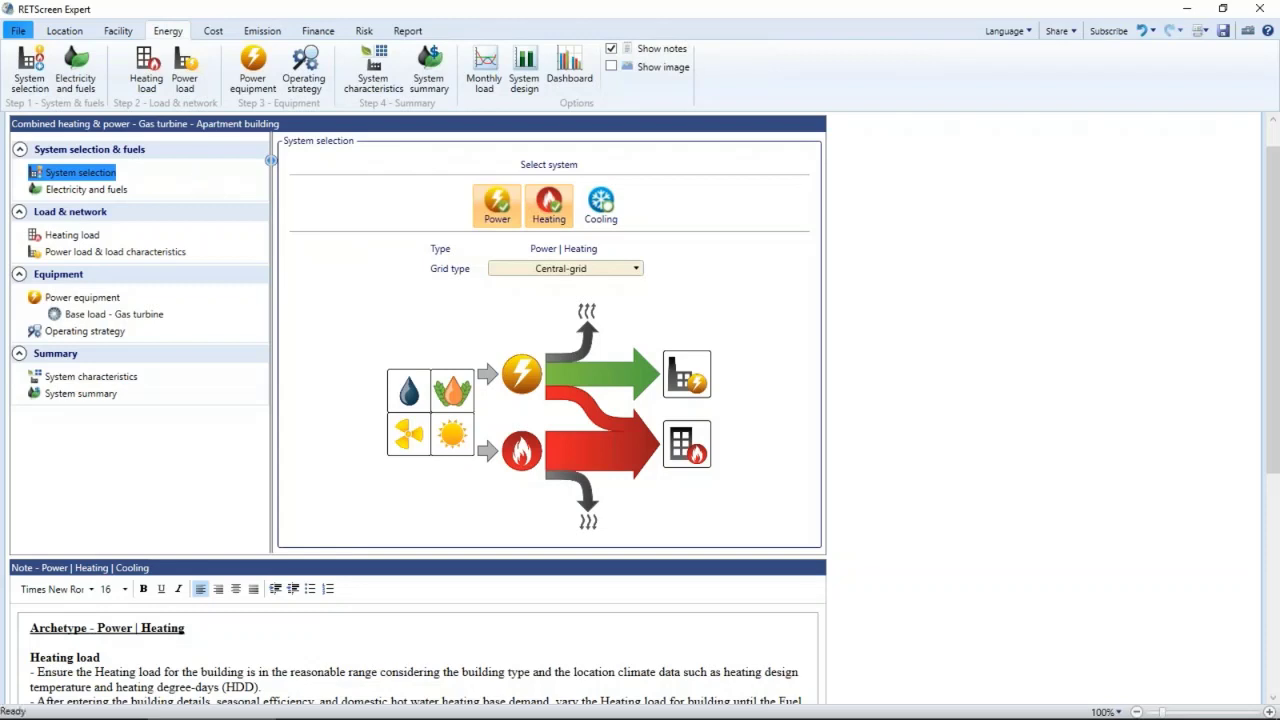
pyautogui.click(607, 208)
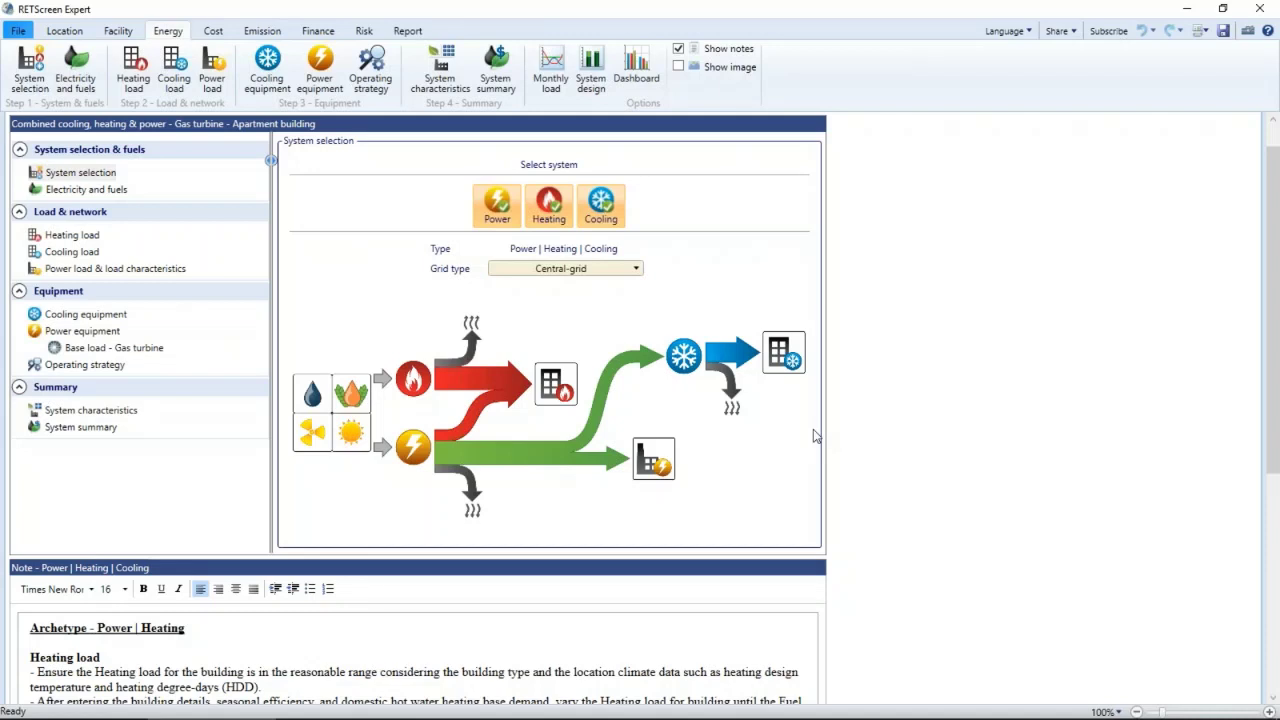
# - Set the proposed case base load cooling technology to Absorption and view the system selection diagram
pyautogui.click(108, 318)
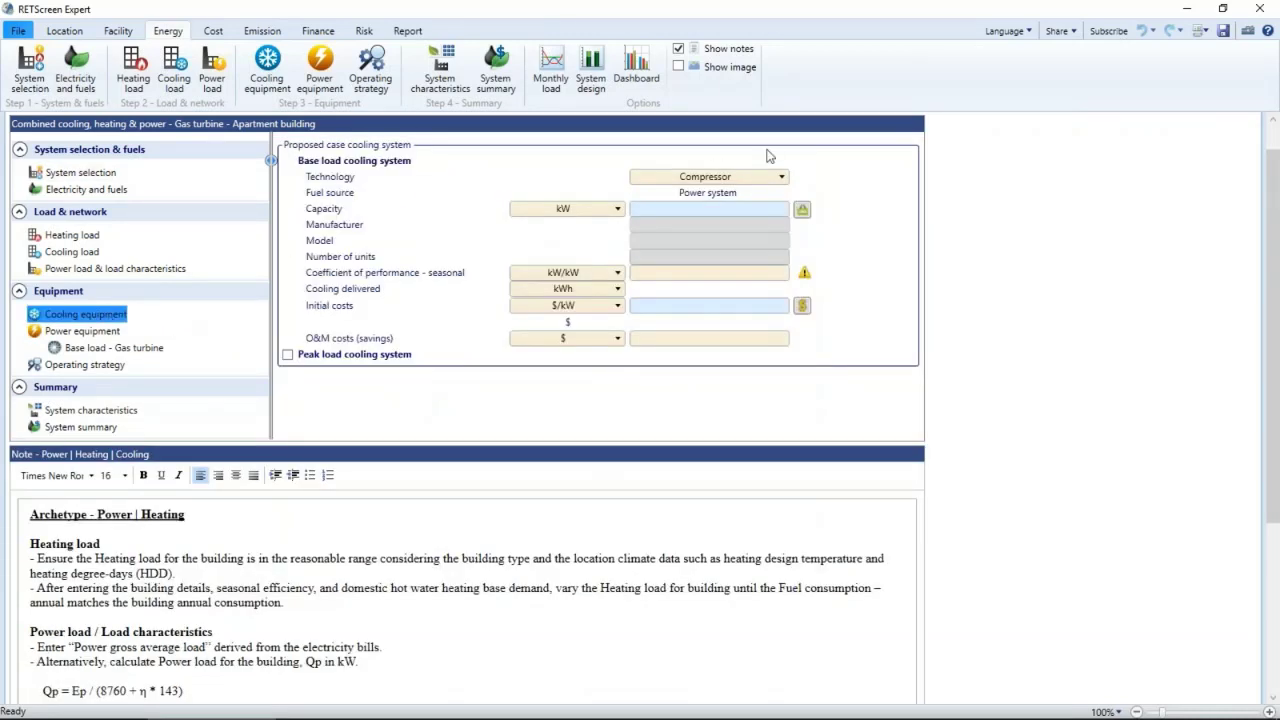
pyautogui.click(783, 180)
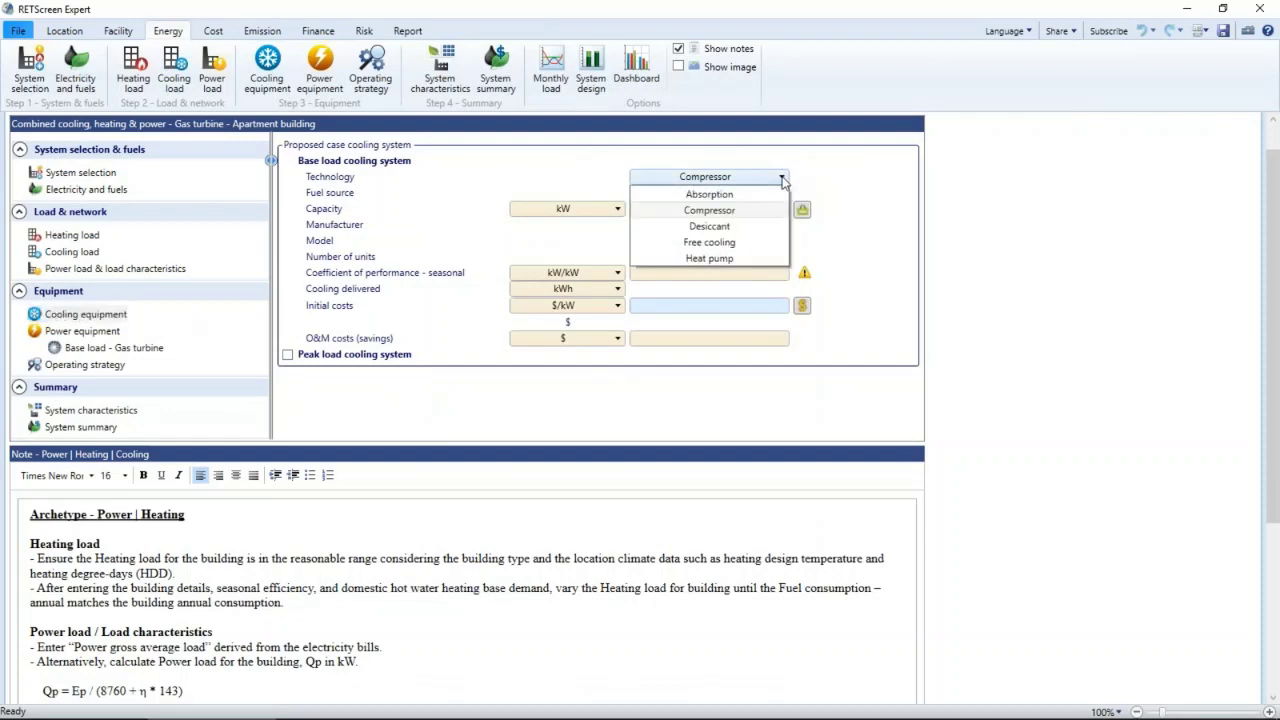
pyautogui.click(772, 197)
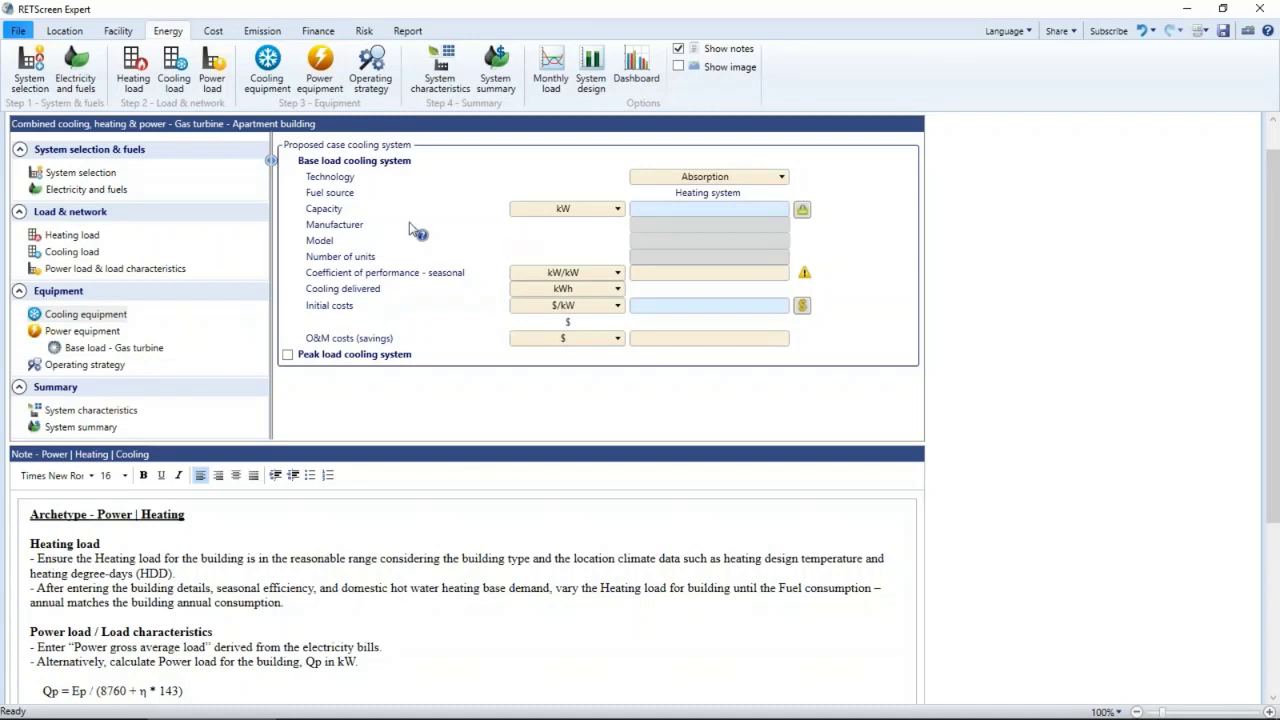
pyautogui.click(92, 176)
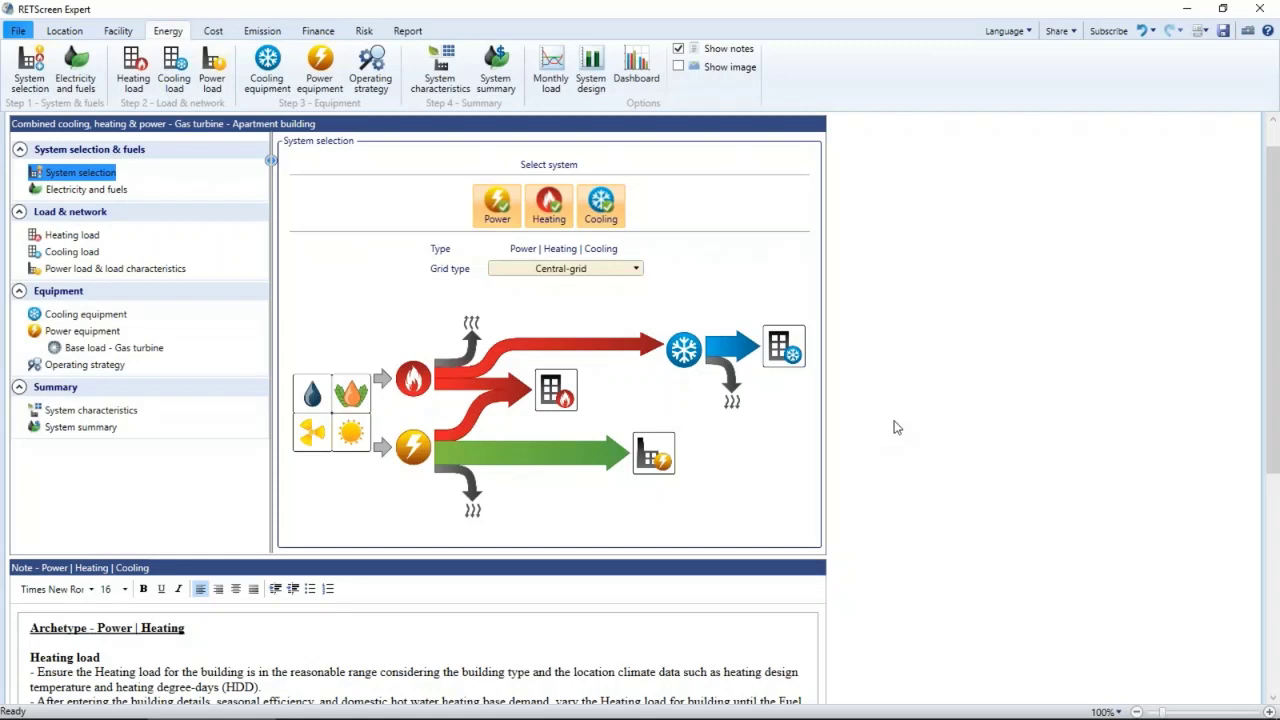
# - Consult the help topic on the building's heating load and view the Building Heating Load Chart
pyautogui.click(80, 238)
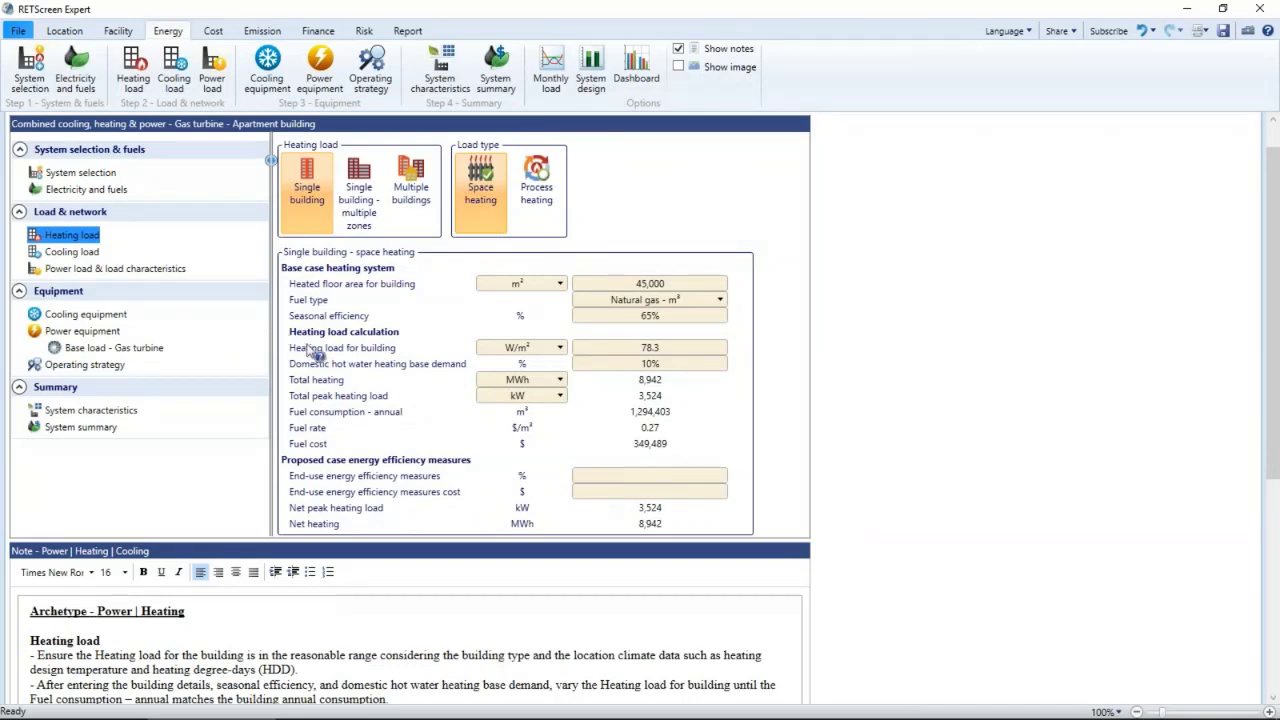
pyautogui.press('F1')
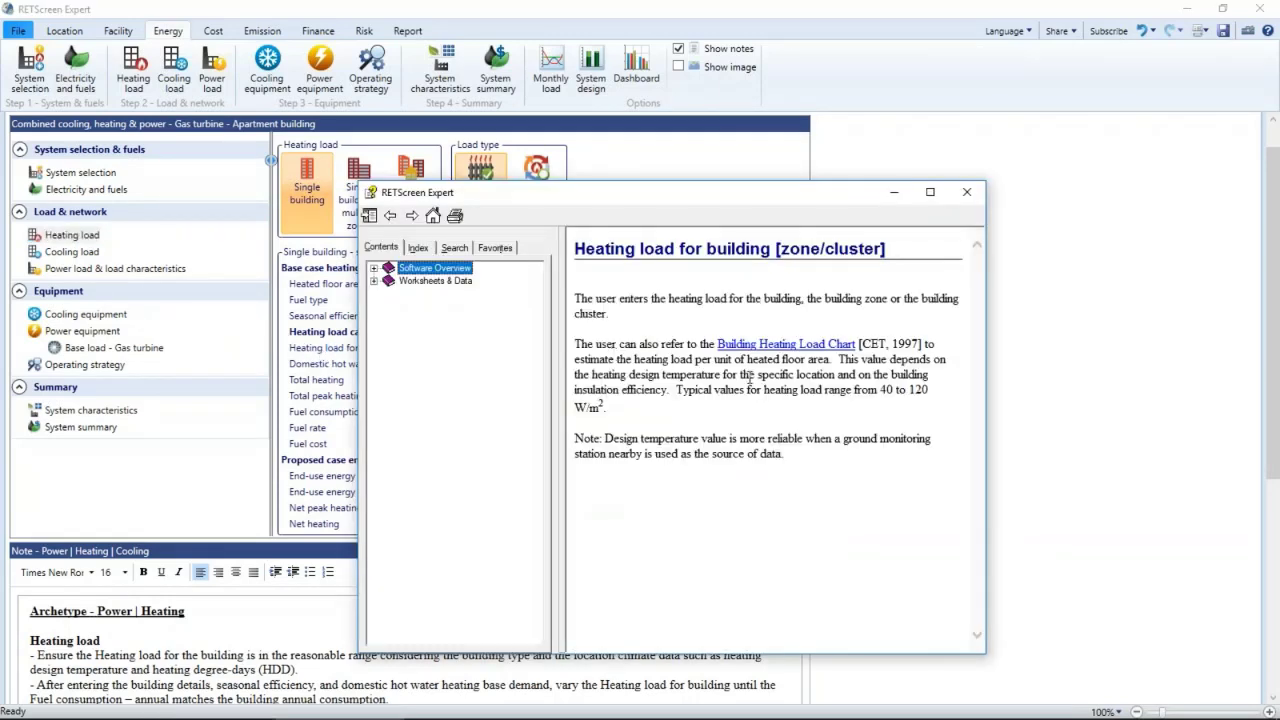
pyautogui.click(772, 348)
pyautogui.moveTo(997, 657); pyautogui.dragTo(1116, 688)
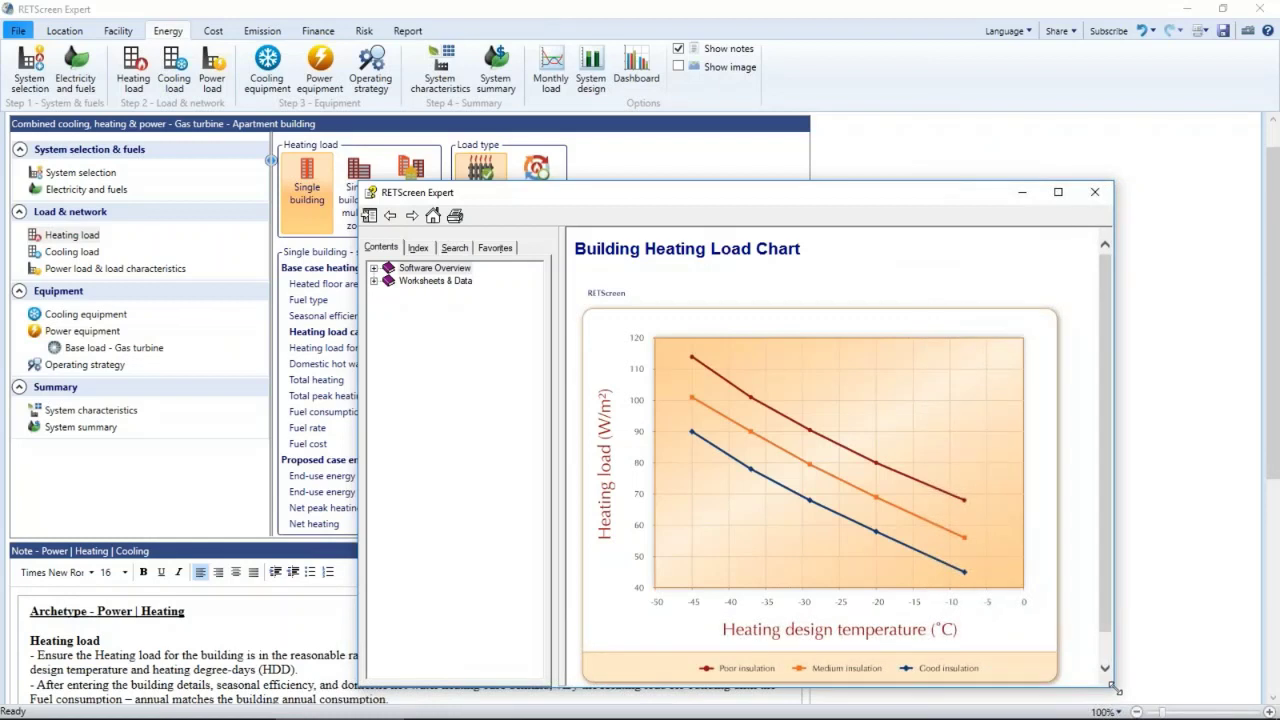
pyautogui.click(1094, 192)
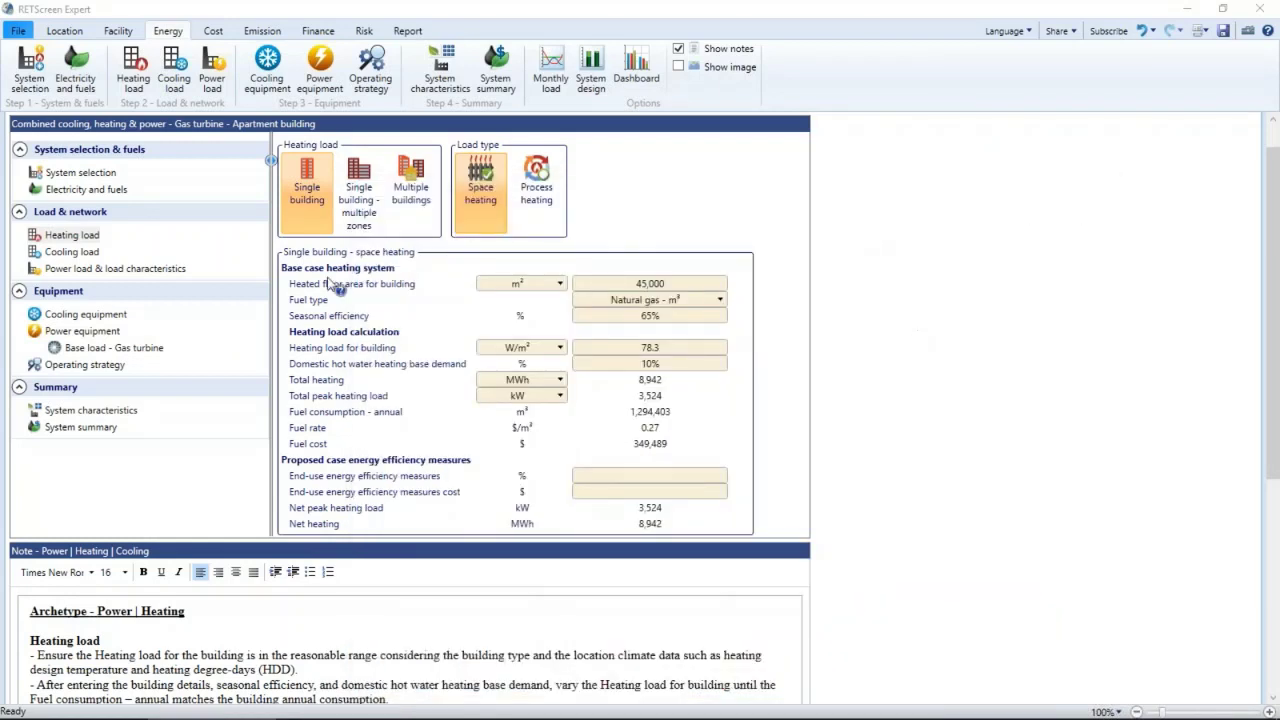
# - Set the cooled floor area of the base case cooling system to 45,000 m²
pyautogui.click(58, 256)
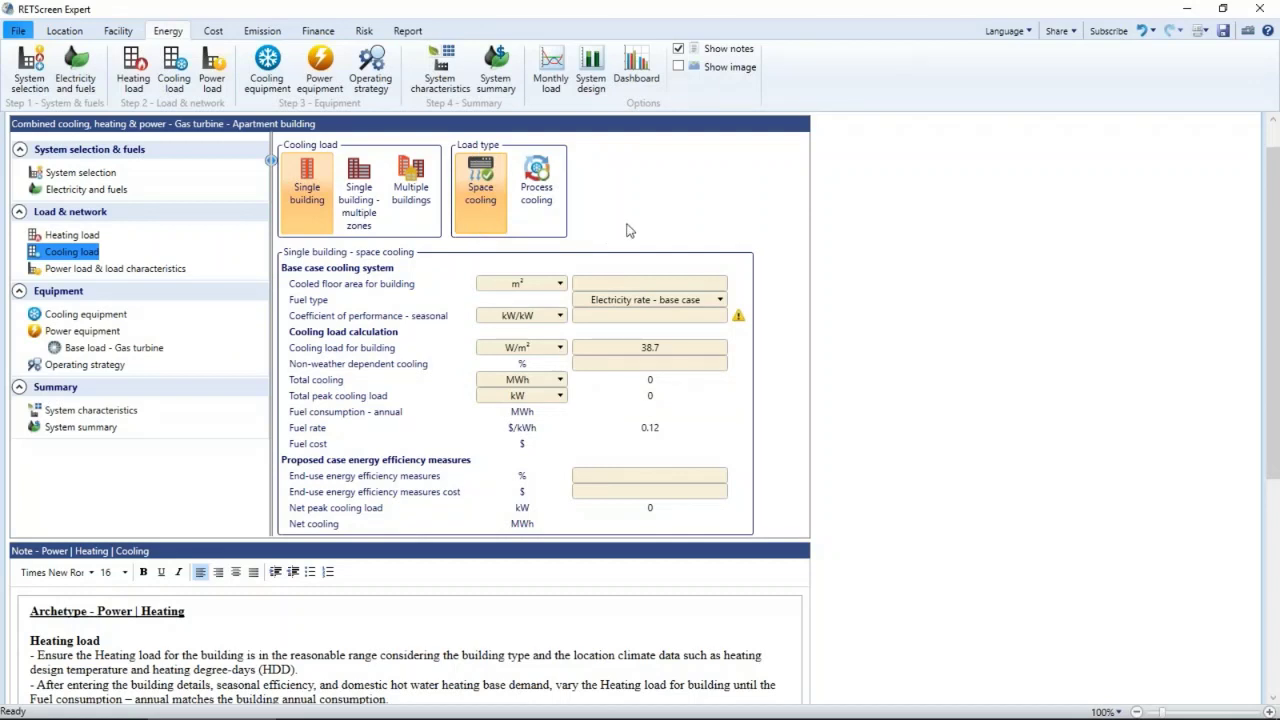
pyautogui.click(662, 285)
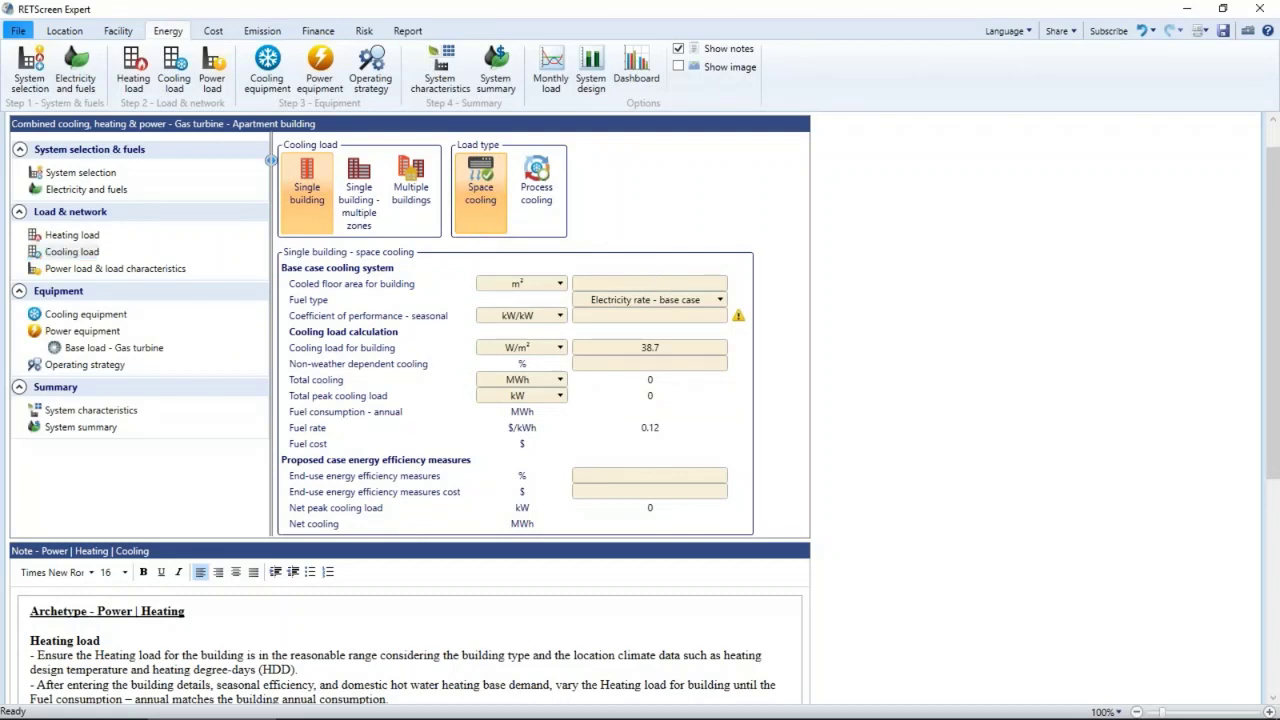
pyautogui.write('45000')
pyautogui.press('Tab')
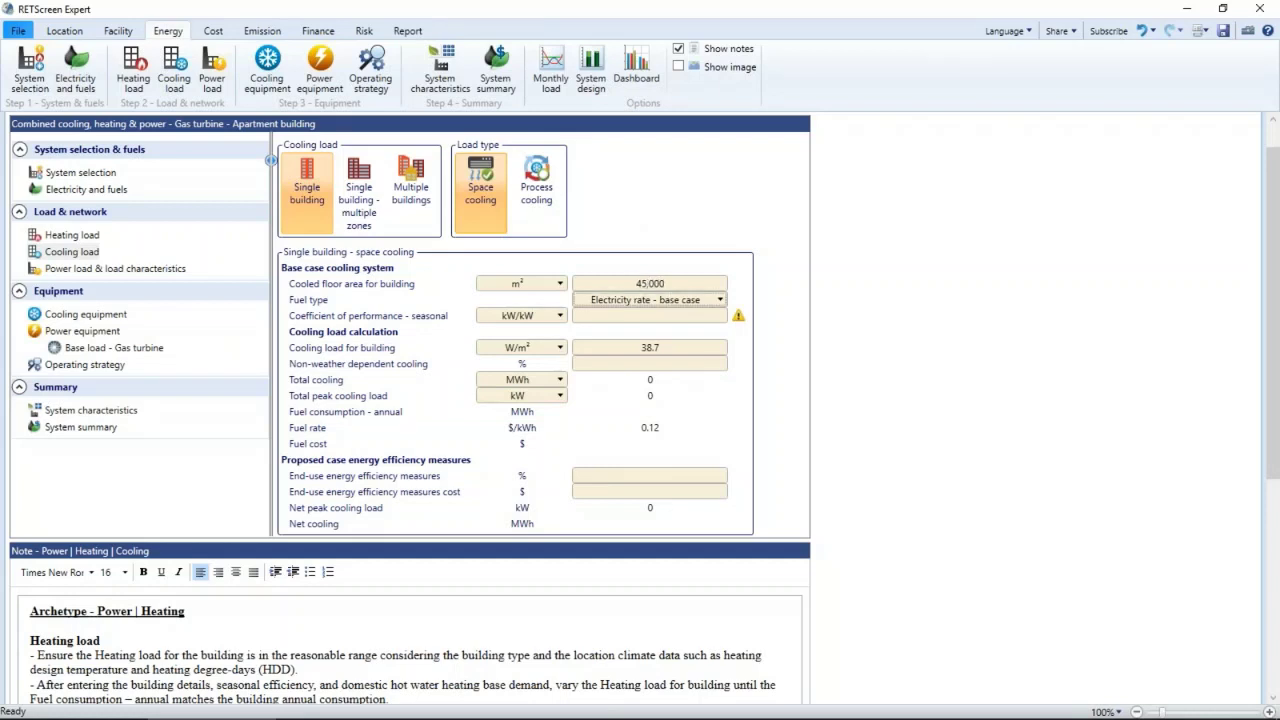
# - Use Electricity rate - base case as the base case cooling fuel and set the seasonal coefficient of performance to 4
pyautogui.click(721, 302)
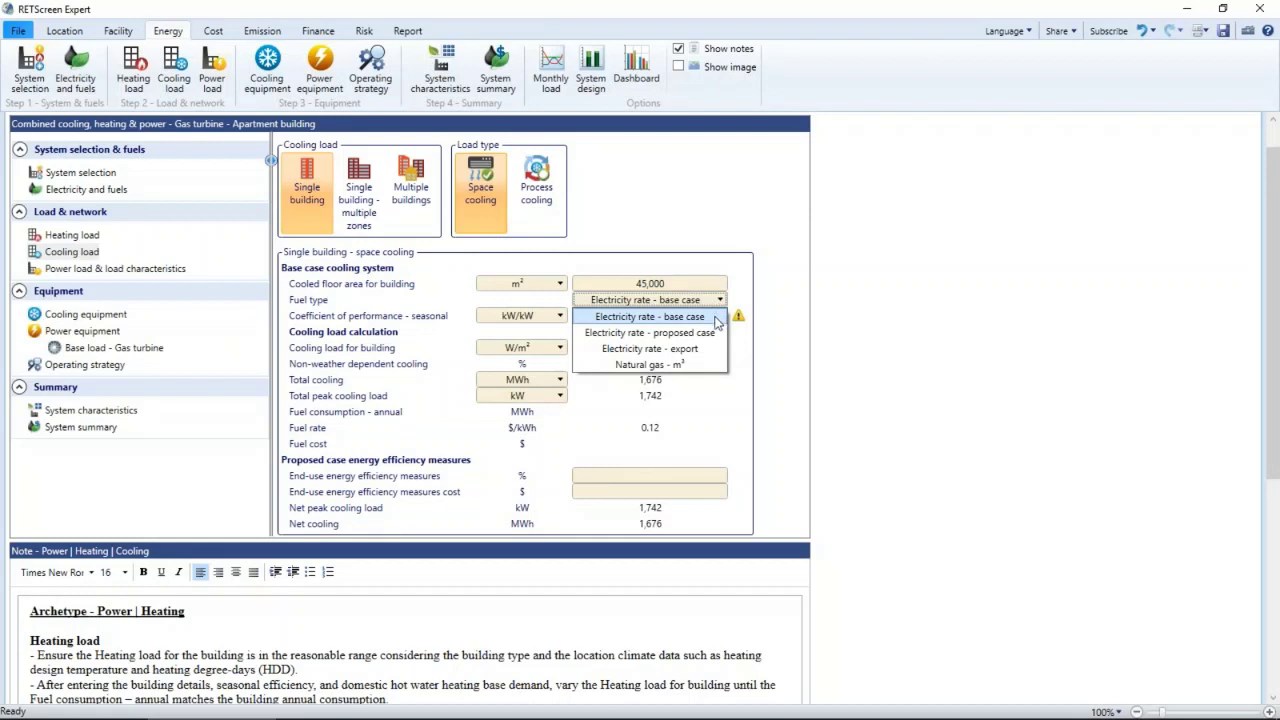
pyautogui.click(716, 318)
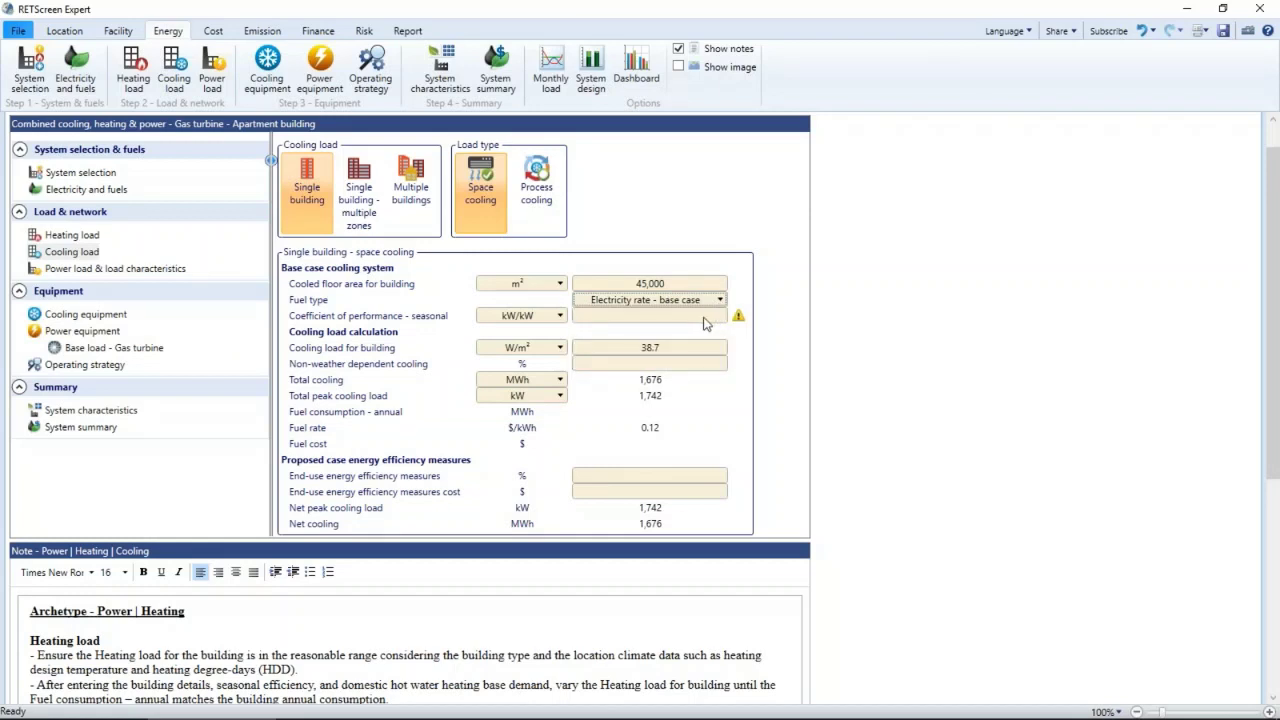
pyautogui.click(660, 318)
pyautogui.press('Tab')
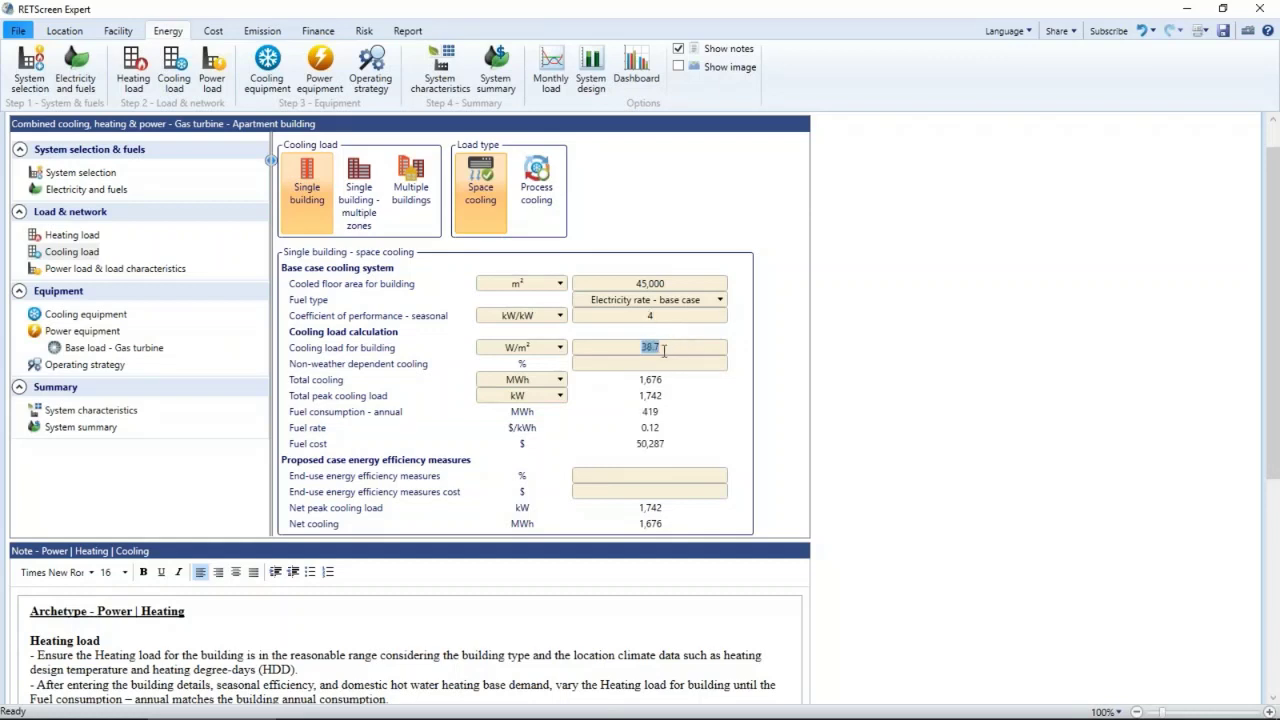
# - Consult the help topic on the building's cooling load and view the Building Cooling Load Chart with its insulation legend
pyautogui.click(630, 368)
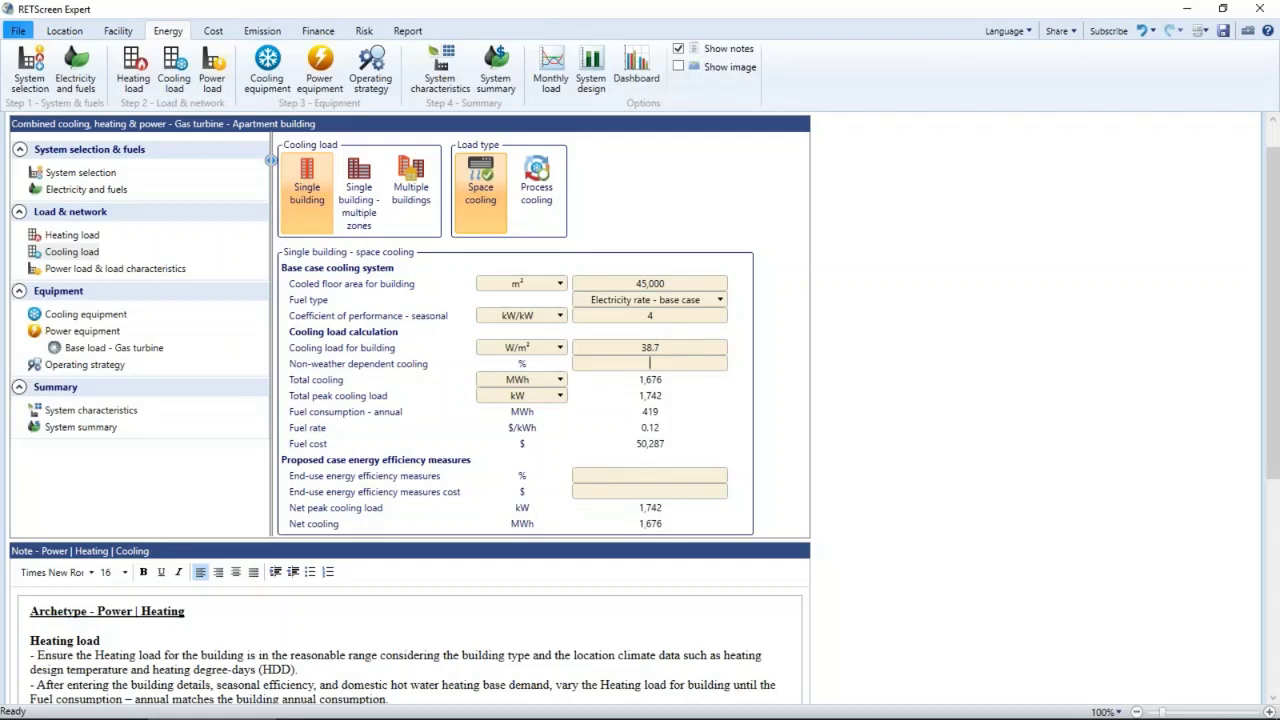
pyautogui.click(392, 355)
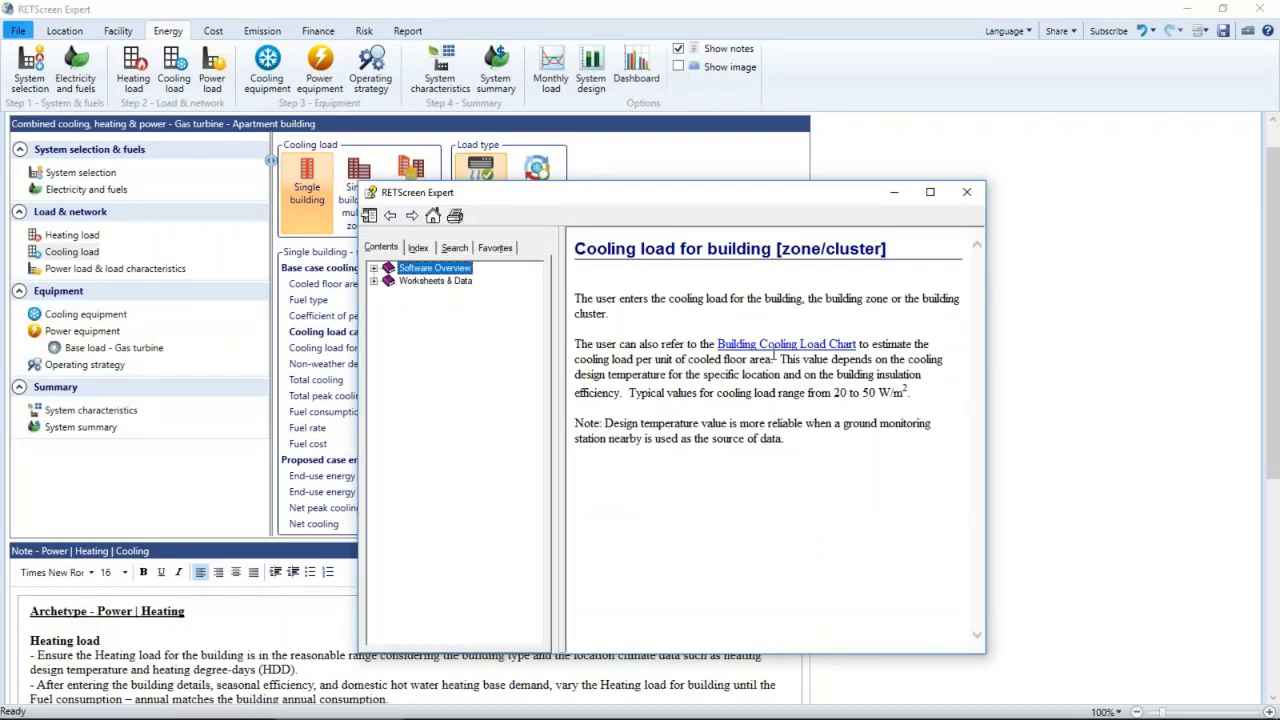
pyautogui.click(773, 350)
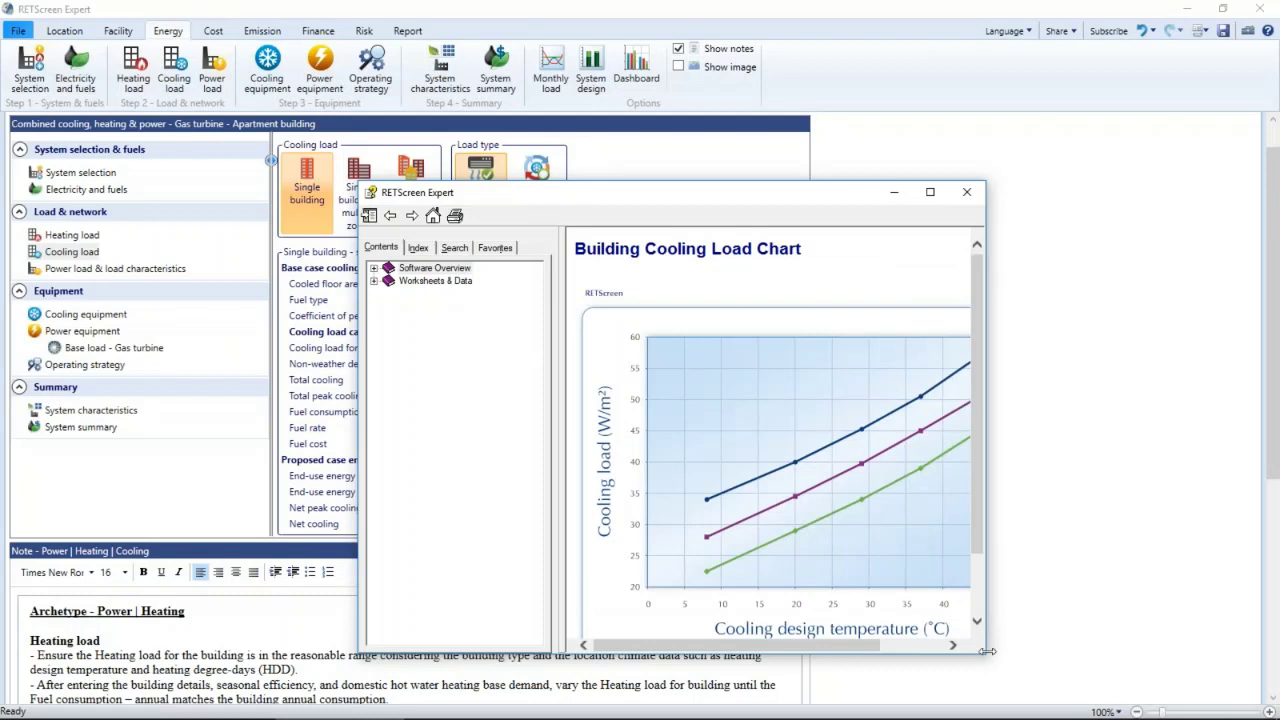
pyautogui.moveTo(987, 651); pyautogui.dragTo(1100, 651)
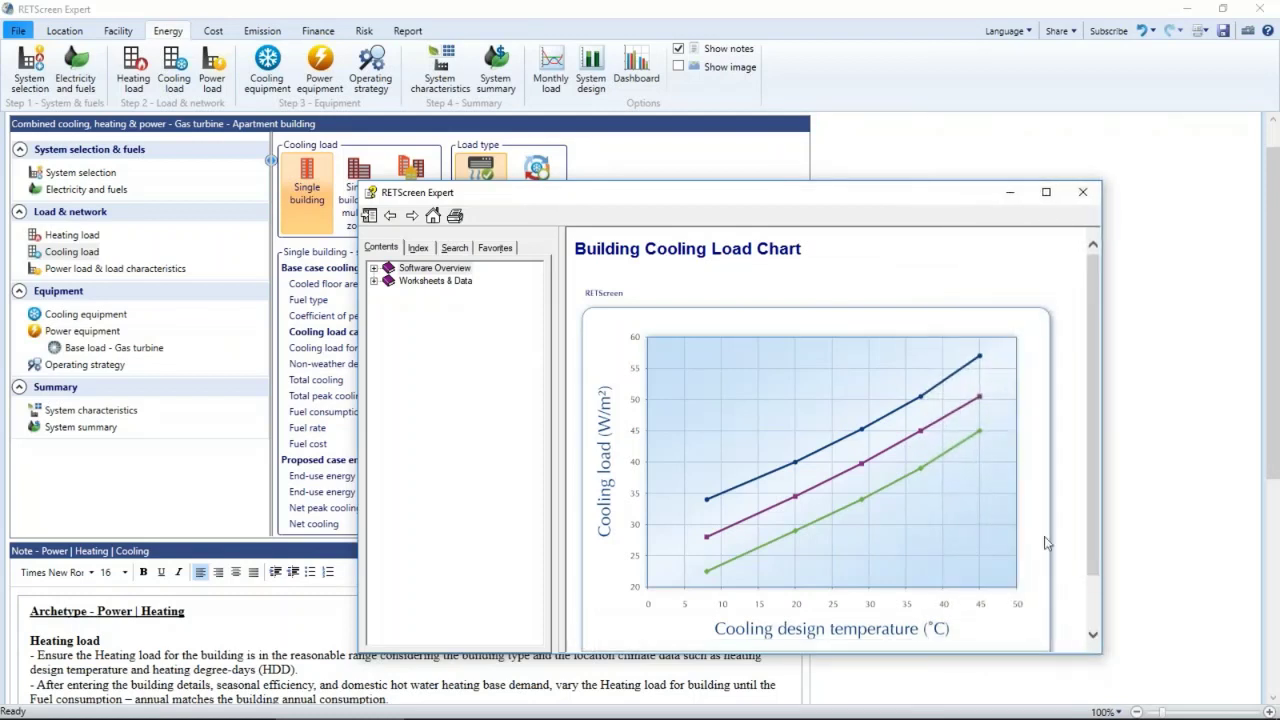
pyautogui.scroll(-1, 1046, 542)
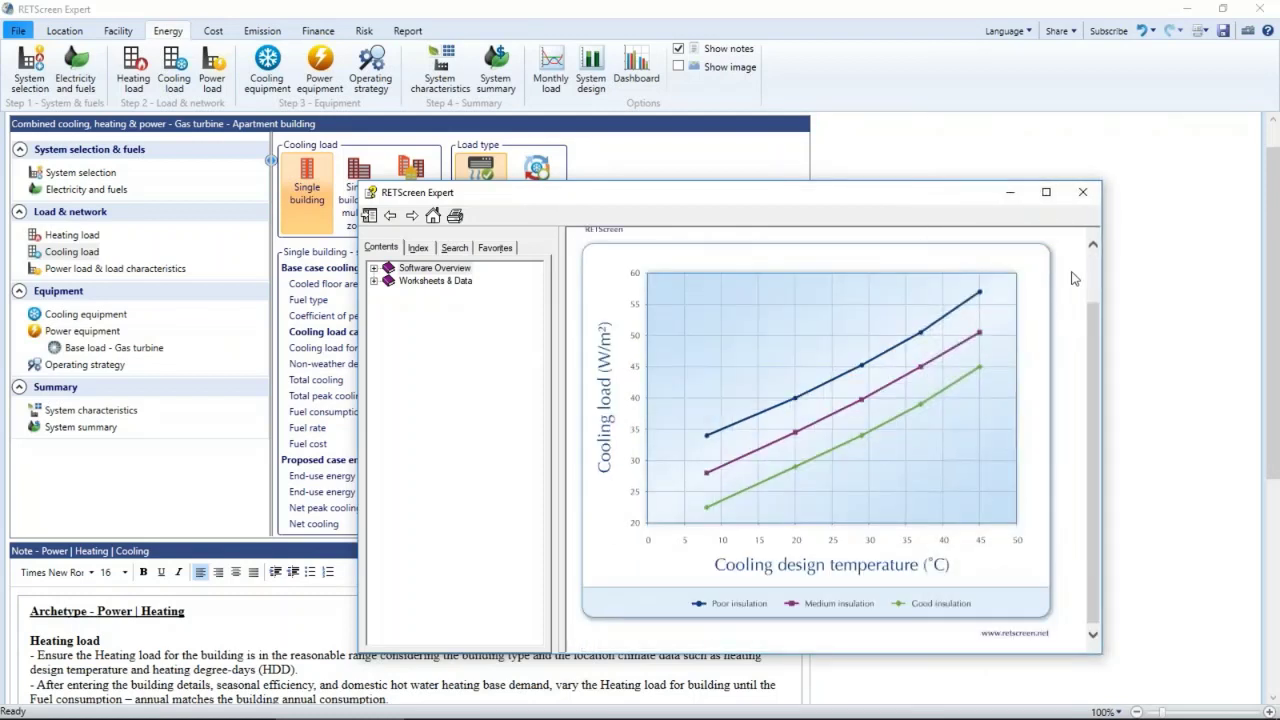
pyautogui.click(1085, 196)
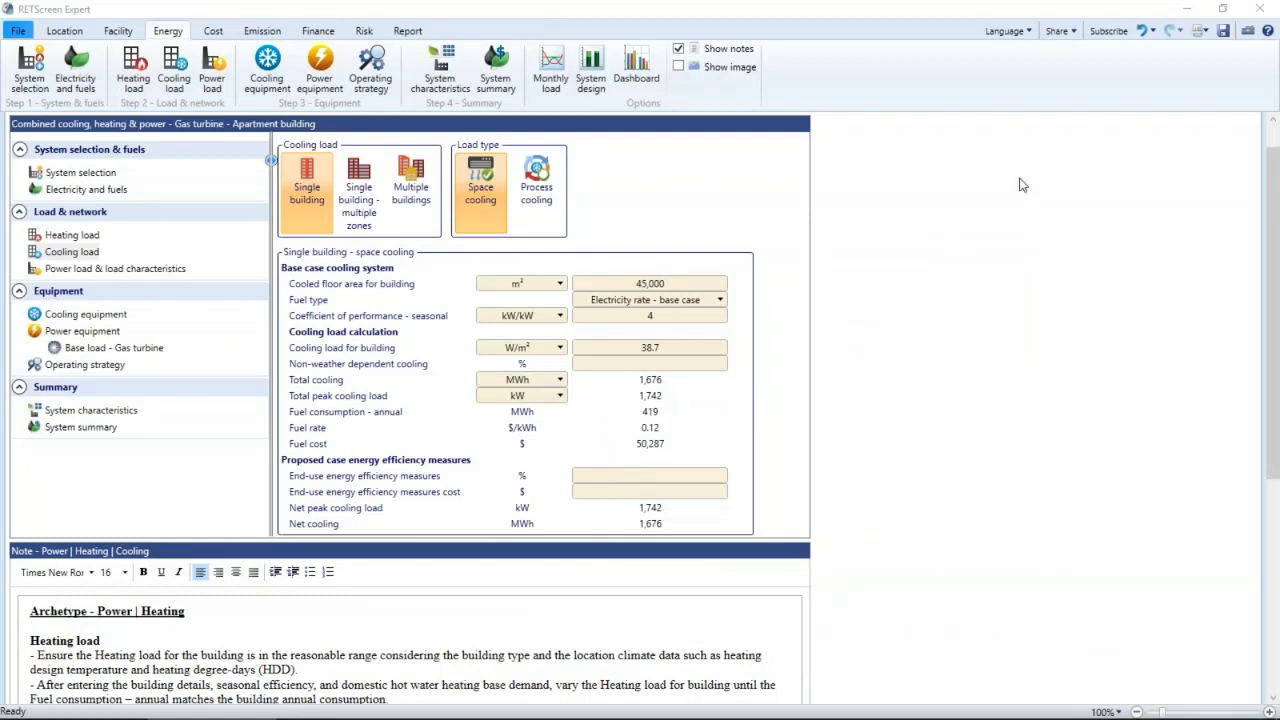
# - Check the total peak cooling load, total cooling and annual fuel consumption of the base case cooling system
pyautogui.doubleClick(657, 397)
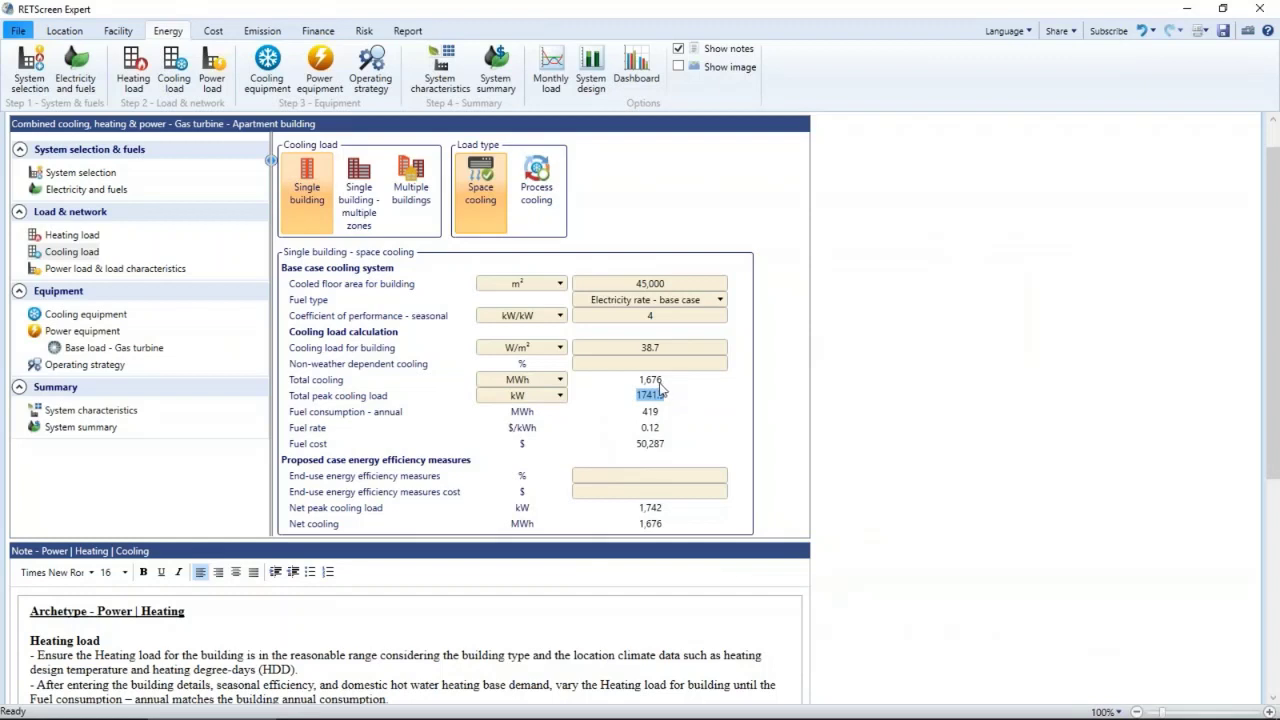
pyautogui.doubleClick(658, 382)
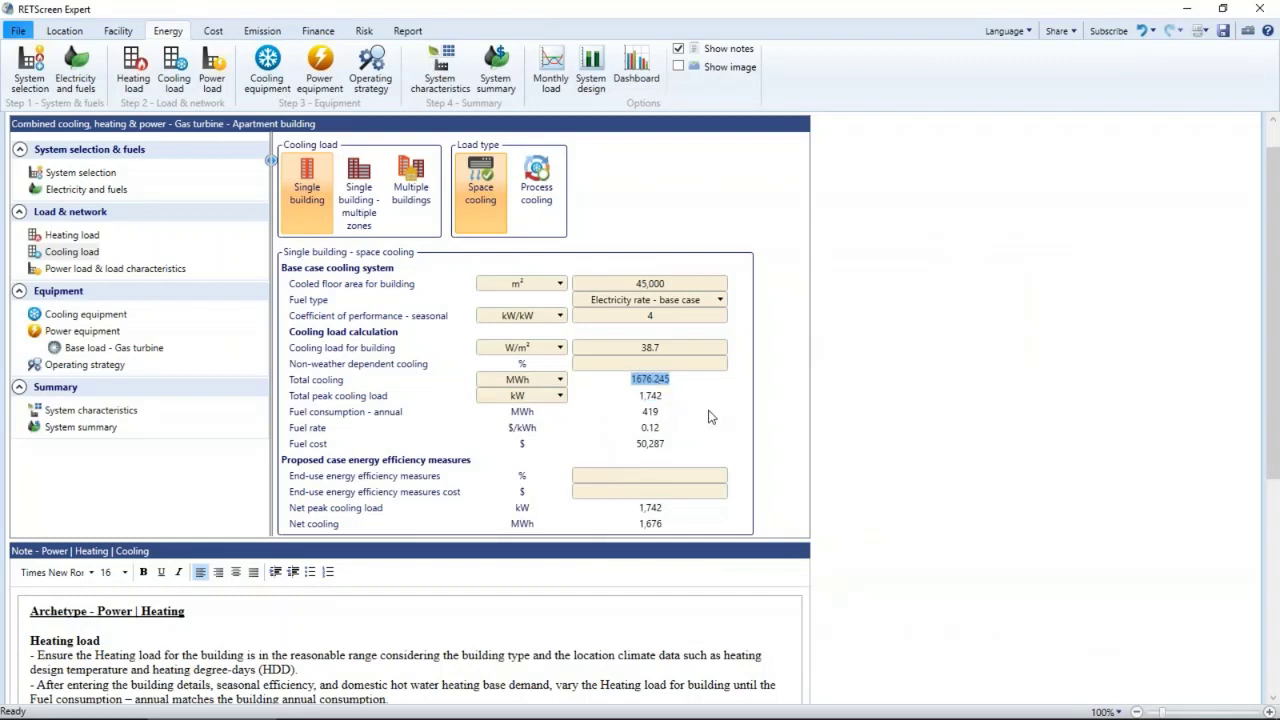
pyautogui.doubleClick(707, 413)
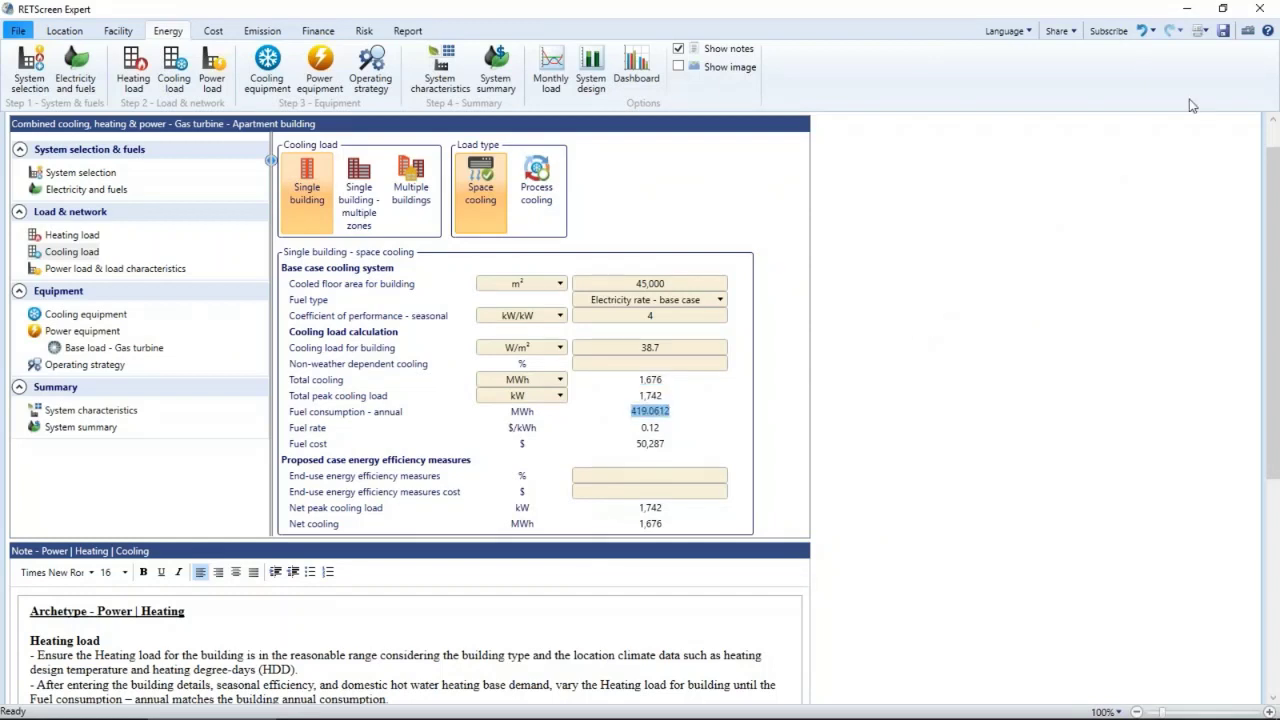
# - Find the Combined Heat & Power chapter of the engineering e-textbook through the training resources in the user manual
pyautogui.click(1268, 31)
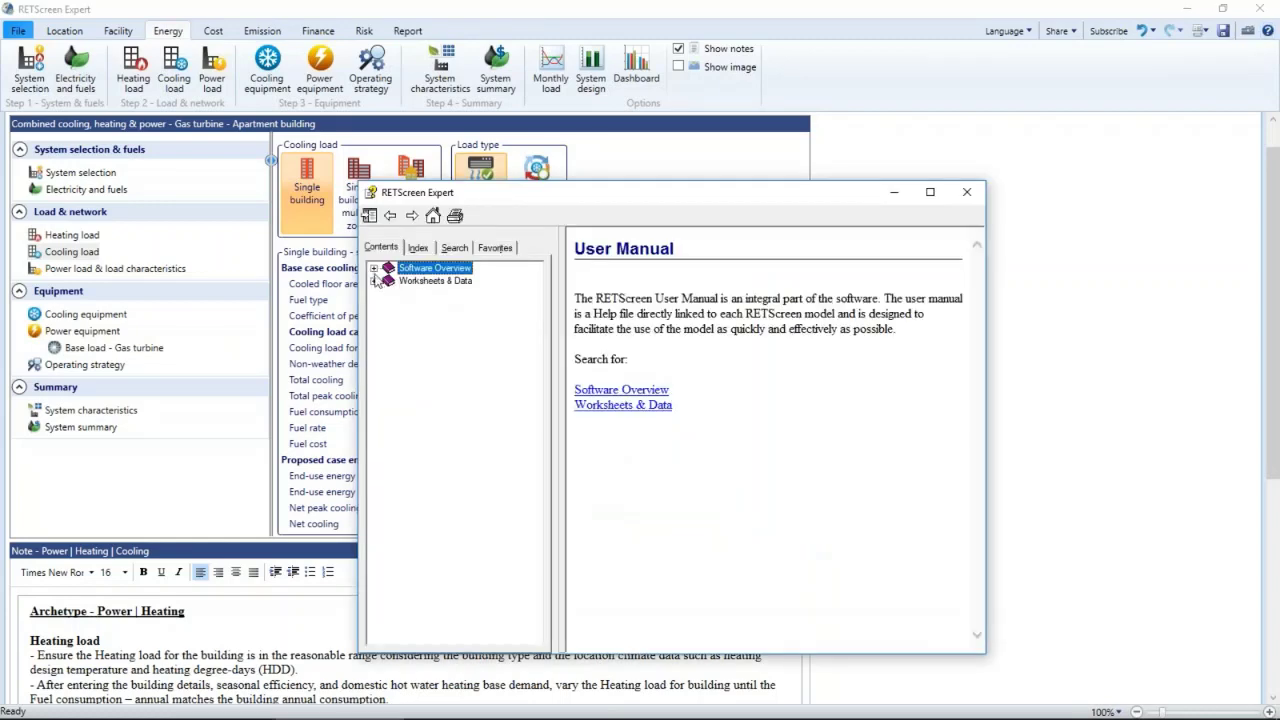
pyautogui.click(374, 269)
pyautogui.click(429, 319)
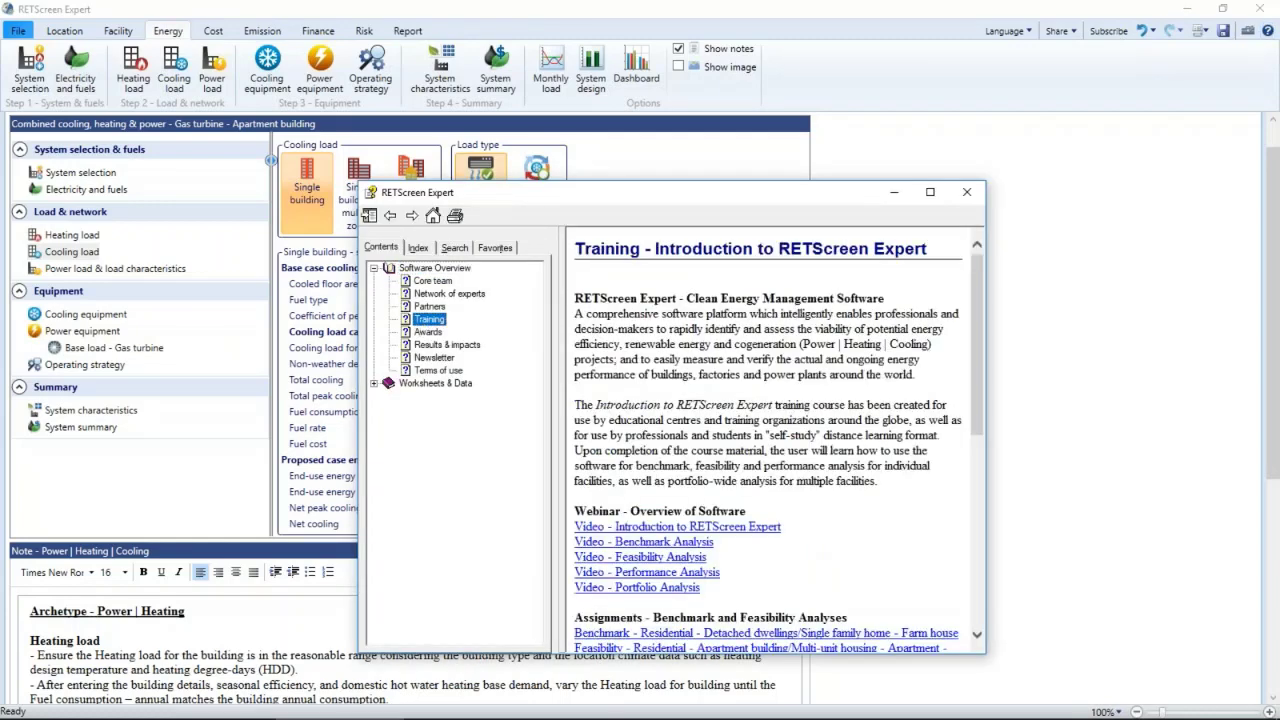
pyautogui.scroll(-2, 681, 457)
pyautogui.scroll(-5, 681, 457)
pyautogui.click(630, 588)
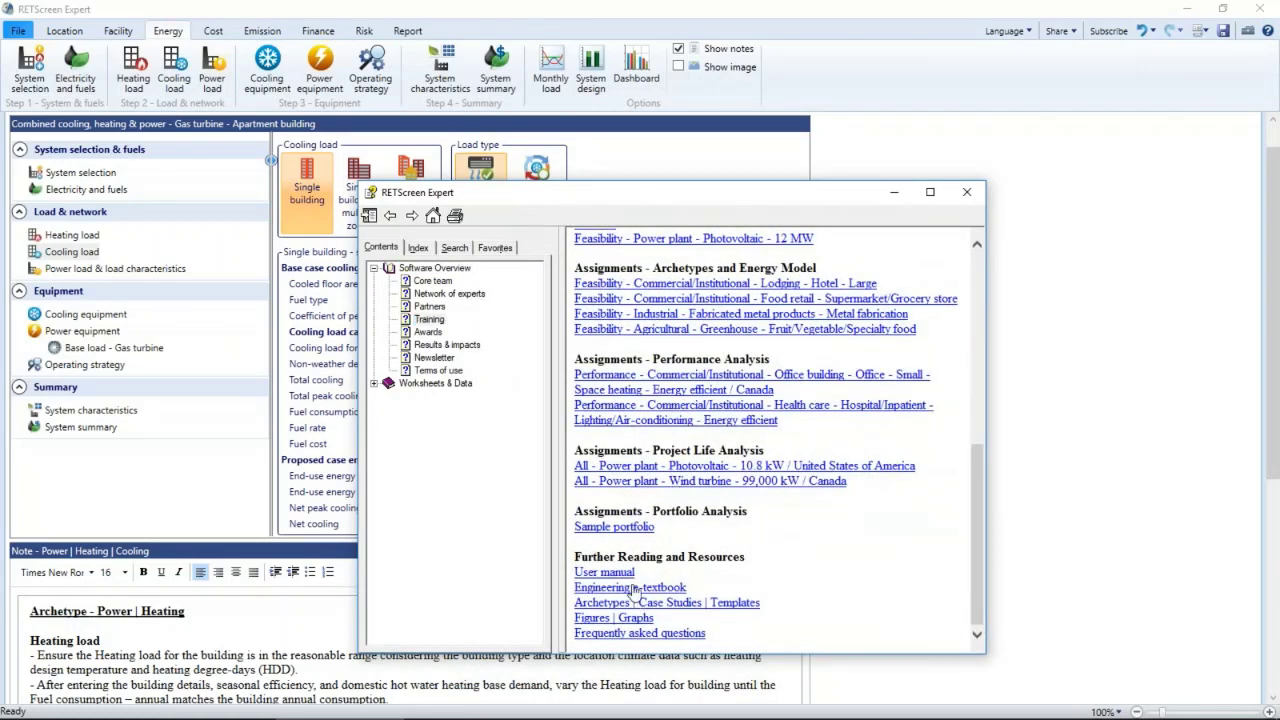
pyautogui.click(670, 346)
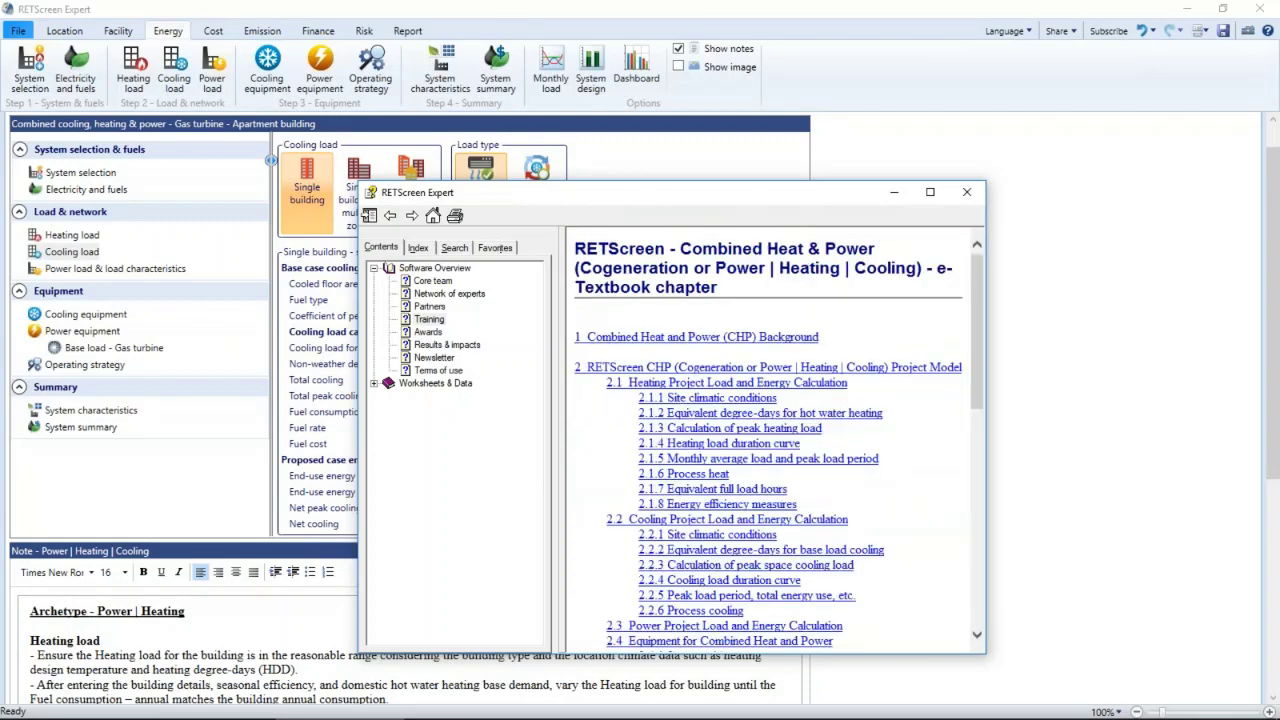
pyautogui.click(967, 196)
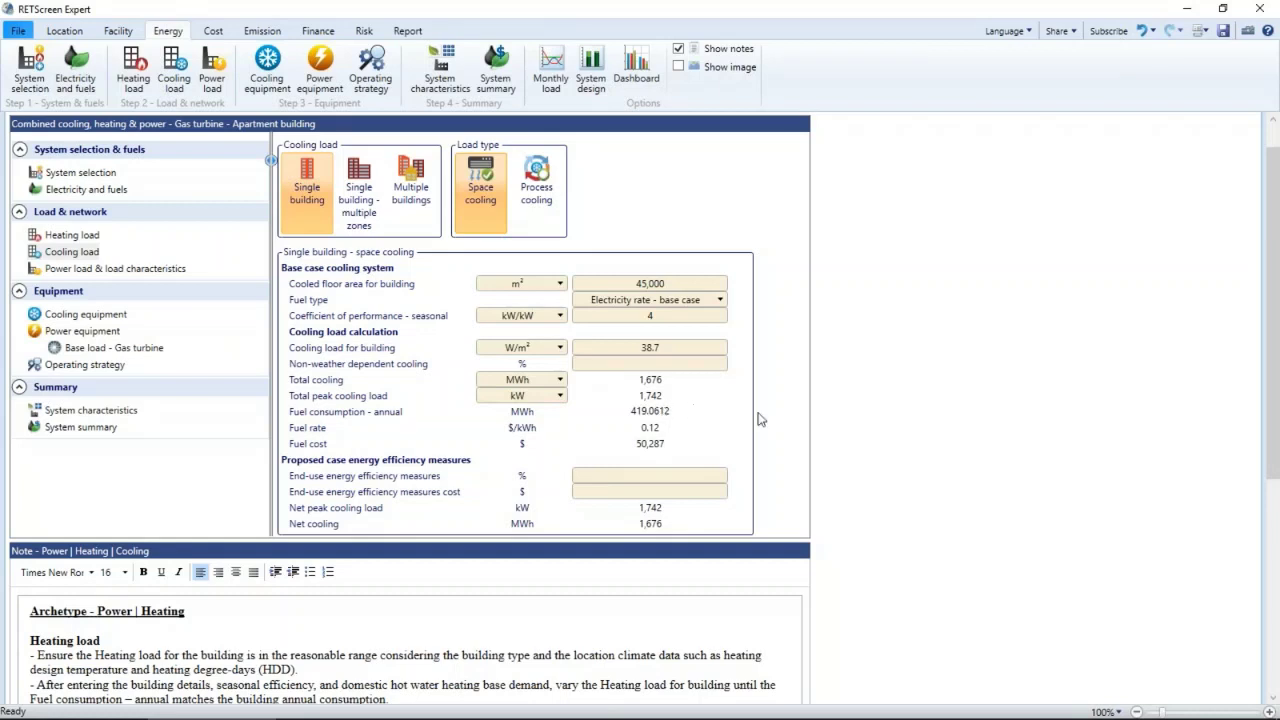
# - Set the base case cooling load for the building to 39.3 W/m²
pyautogui.doubleClick(657, 416)
pyautogui.click(805, 425)
pyautogui.click(688, 350)
pyautogui.write('39.3')
pyautogui.press('Tab')
# - Set the base case power gross average load to 459 kW for June, 587 kW for July, 556 kW for August and 370 kW for September
pyautogui.click(170, 268)
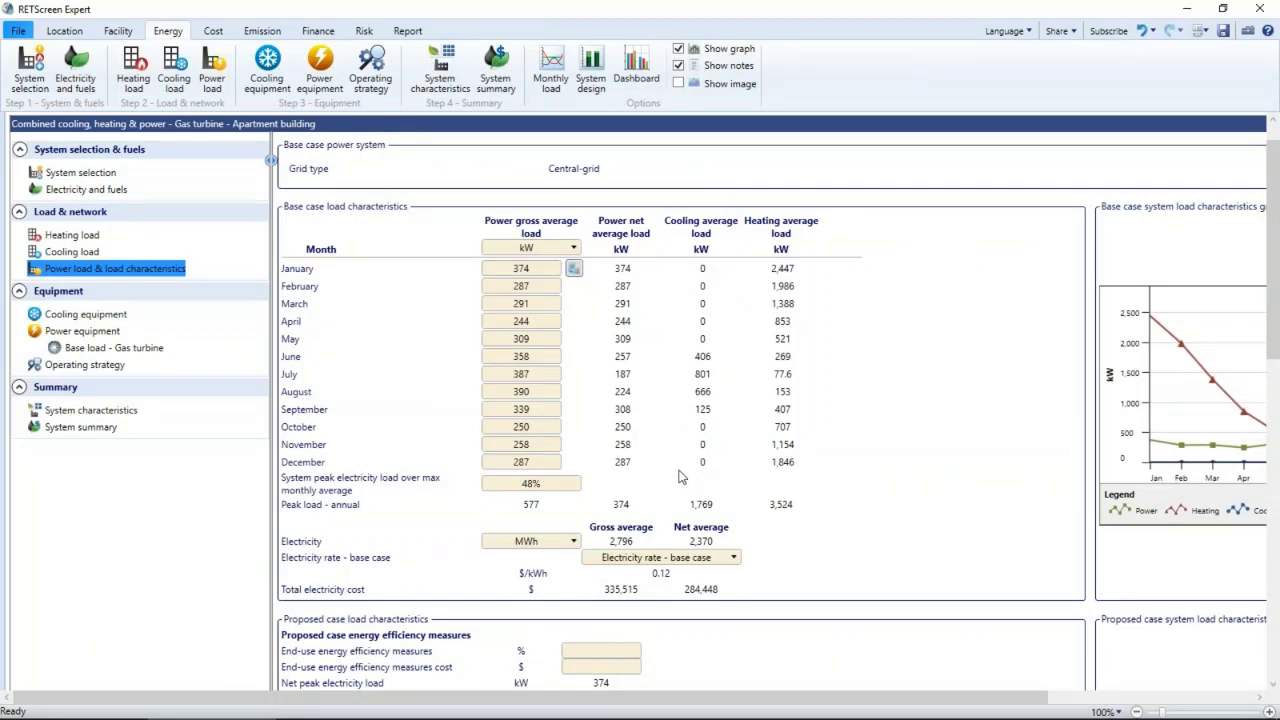
pyautogui.click(540, 362)
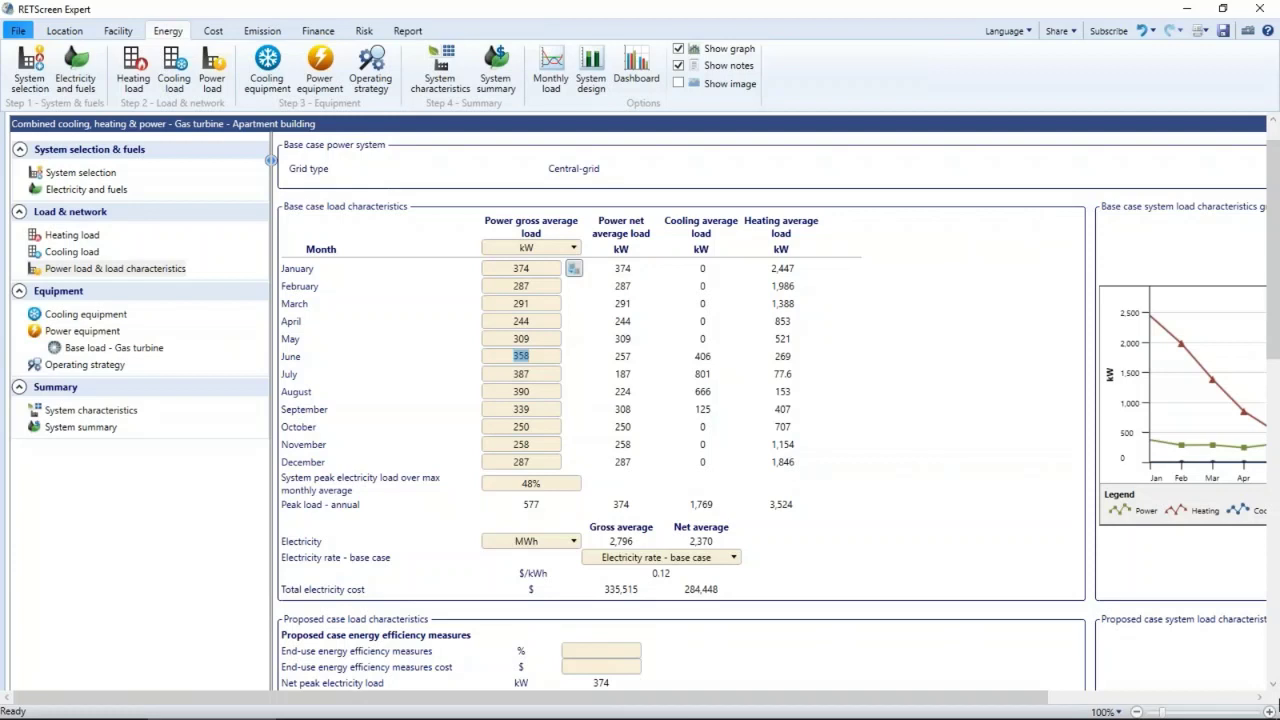
pyautogui.write('459')
pyautogui.press('Tab')
pyautogui.write('587')
pyautogui.press('Tab')
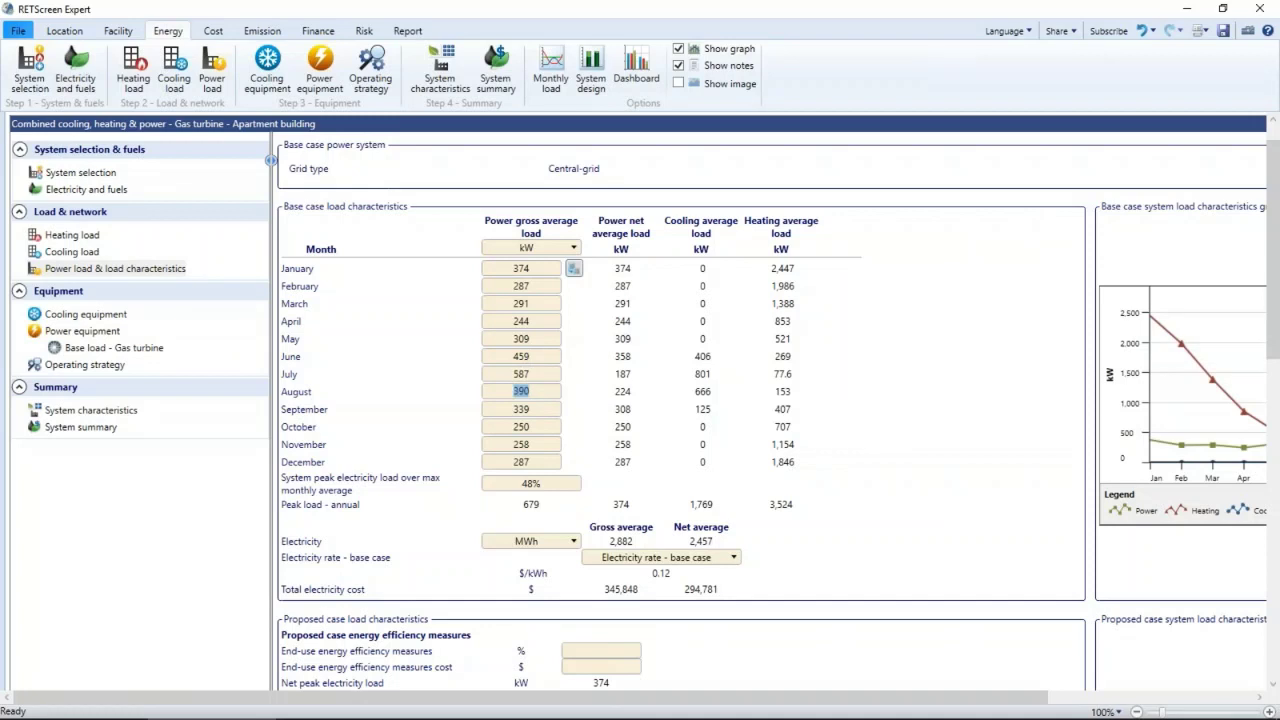
pyautogui.write('556')
pyautogui.press('Tab')
pyautogui.write('370')
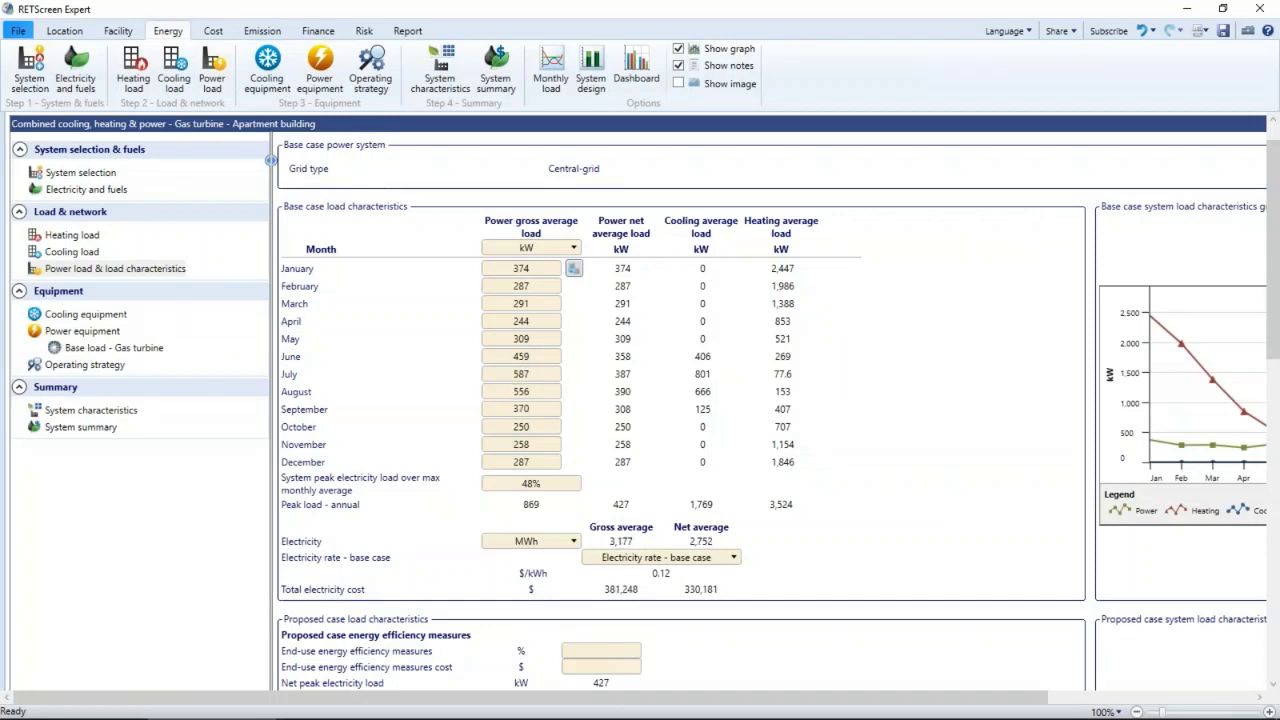
pyautogui.press('Tab')
pyautogui.click(896, 488)
# - Examine the monthly power, heating and cooling curves in the base case system load characteristics graph
pyautogui.moveTo(1025, 697); pyautogui.dragTo(1230, 697)
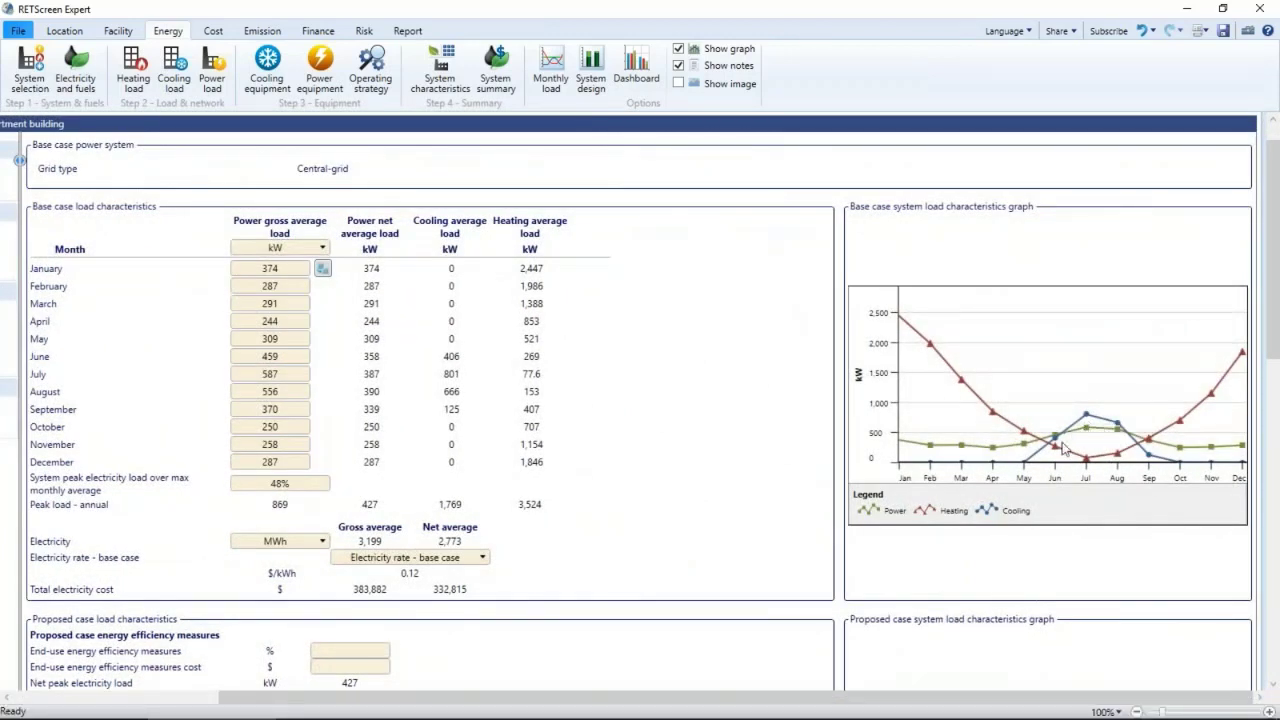
pyautogui.moveTo(1008, 458)
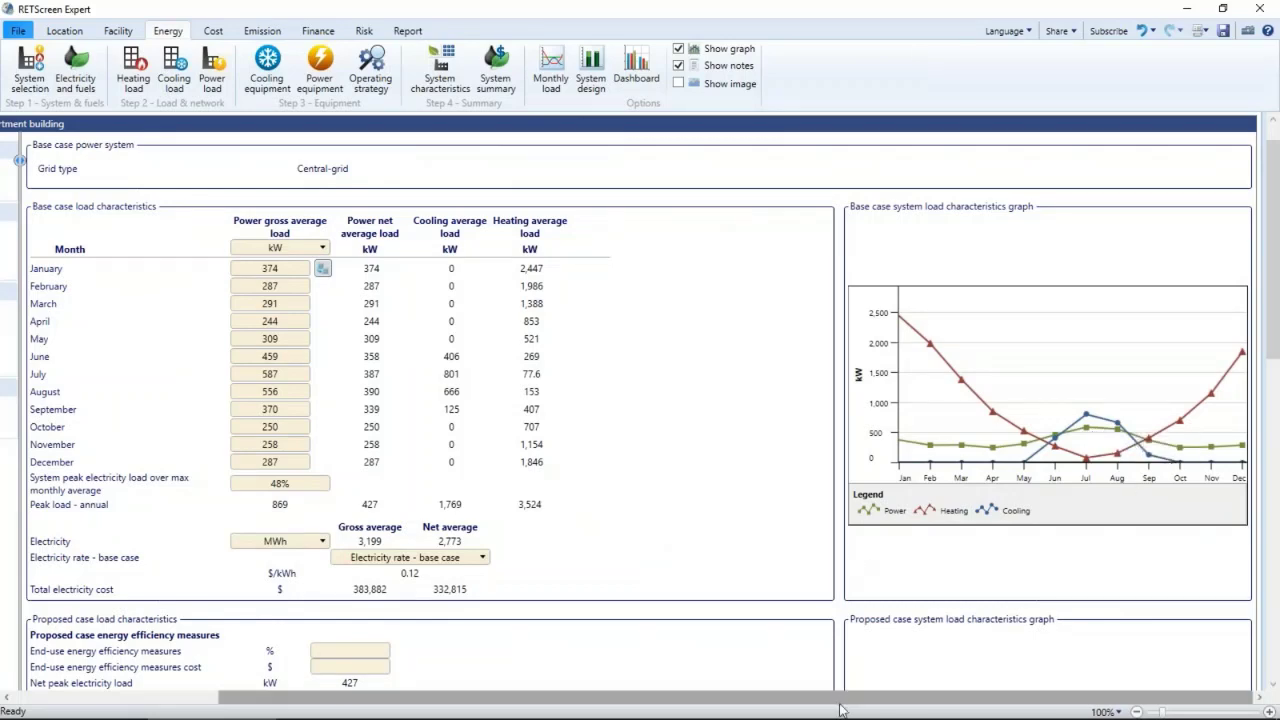
pyautogui.moveTo(840, 708); pyautogui.dragTo(670, 708)
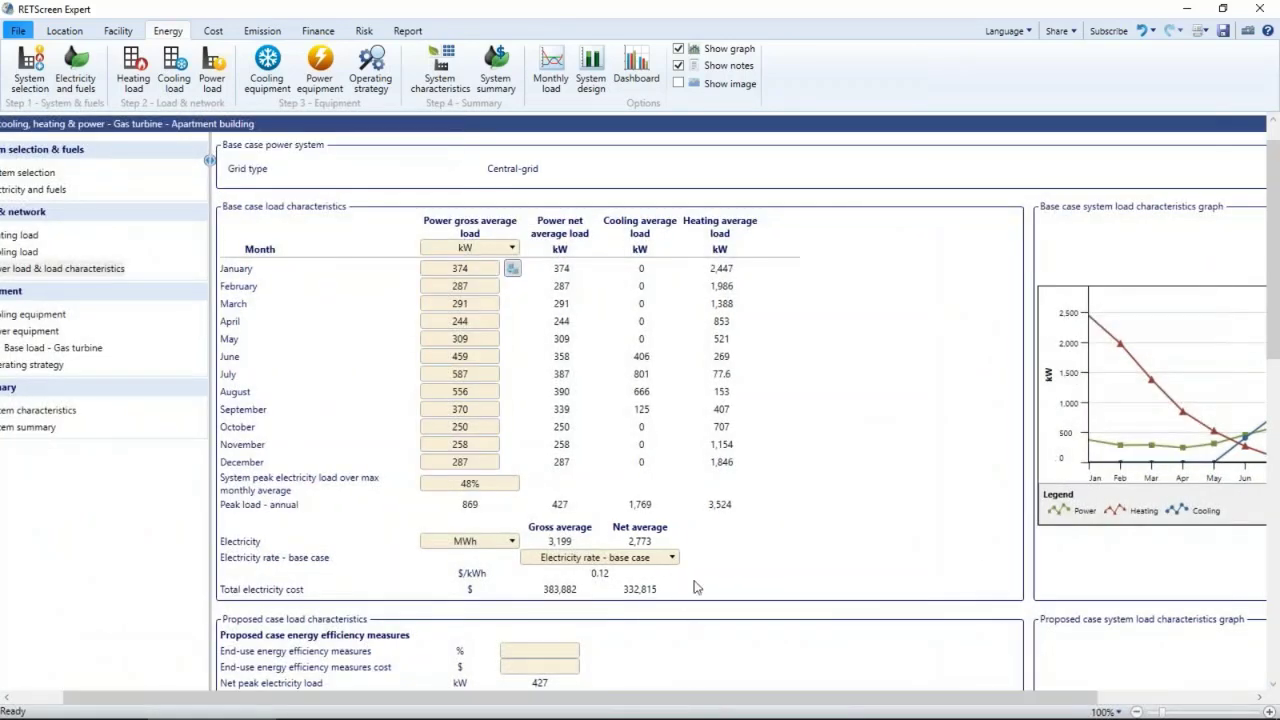
# - Review the proposed case load characteristics and read the warning beside the monthly heating system loads
pyautogui.scroll(-3, 670, 708)
pyautogui.scroll(-3, 790, 580)
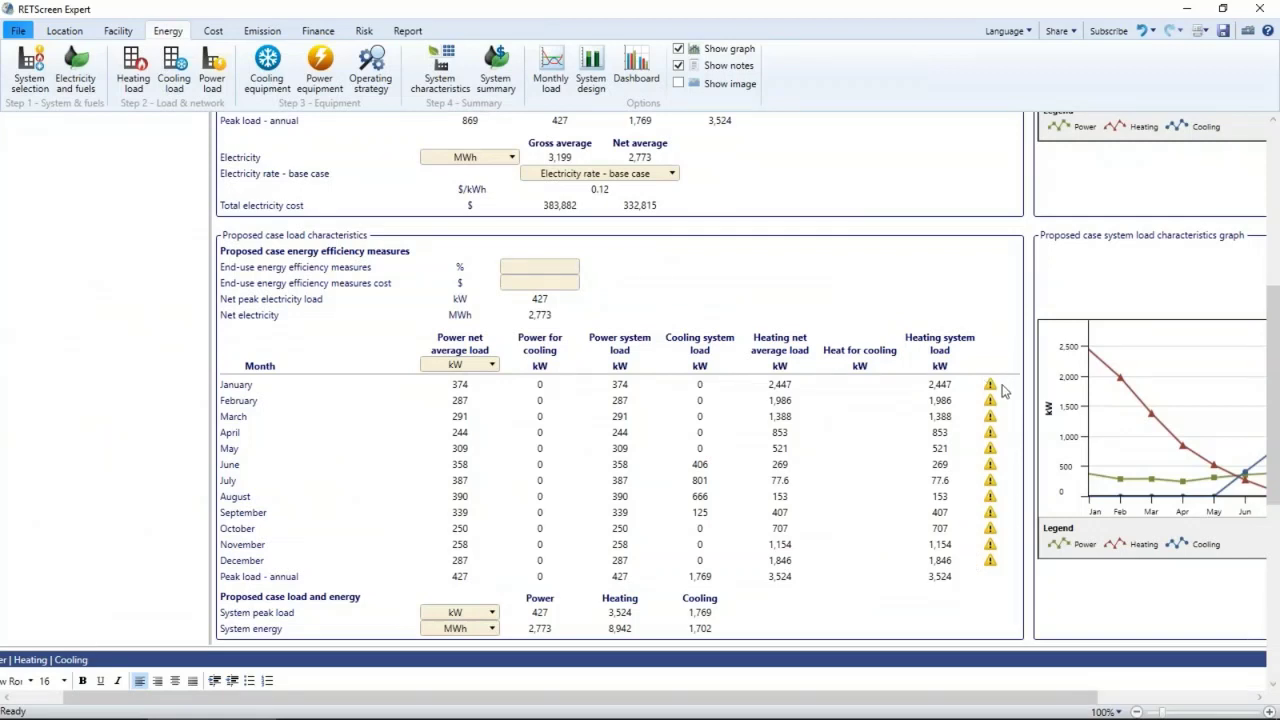
pyautogui.moveTo(990, 388)
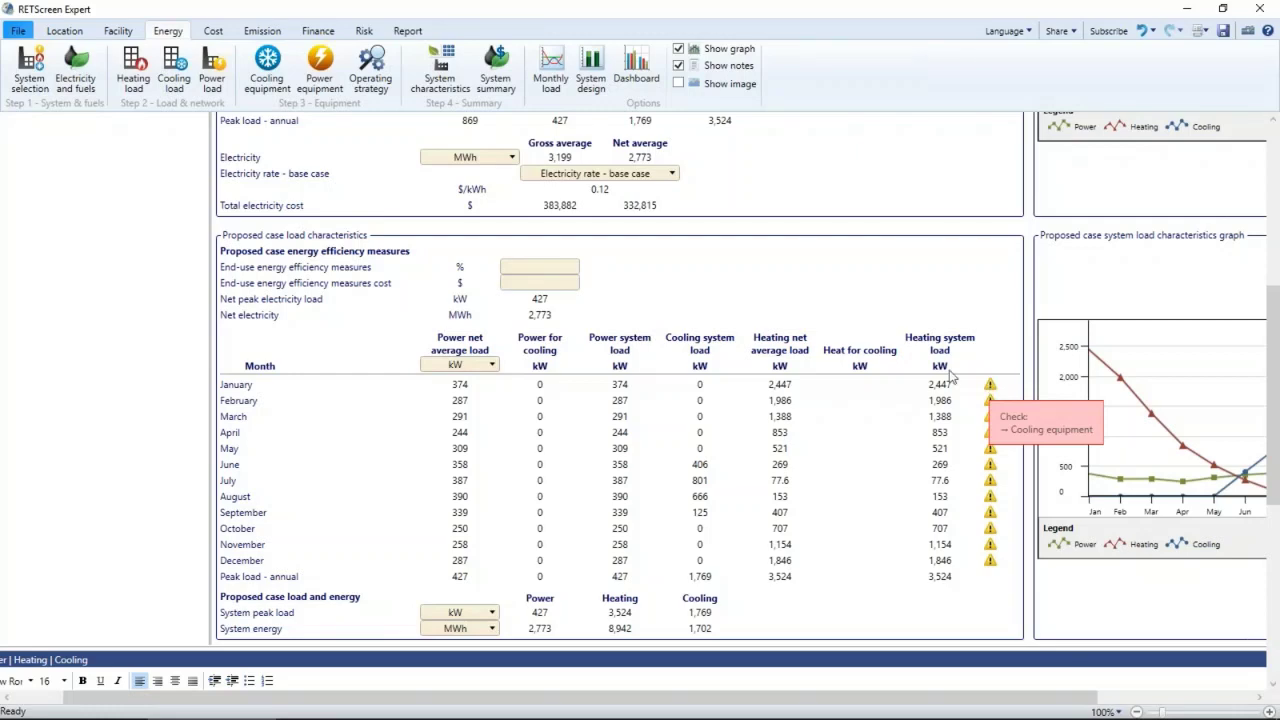
pyautogui.scroll(3, 958, 482)
pyautogui.scroll(5, 958, 482)
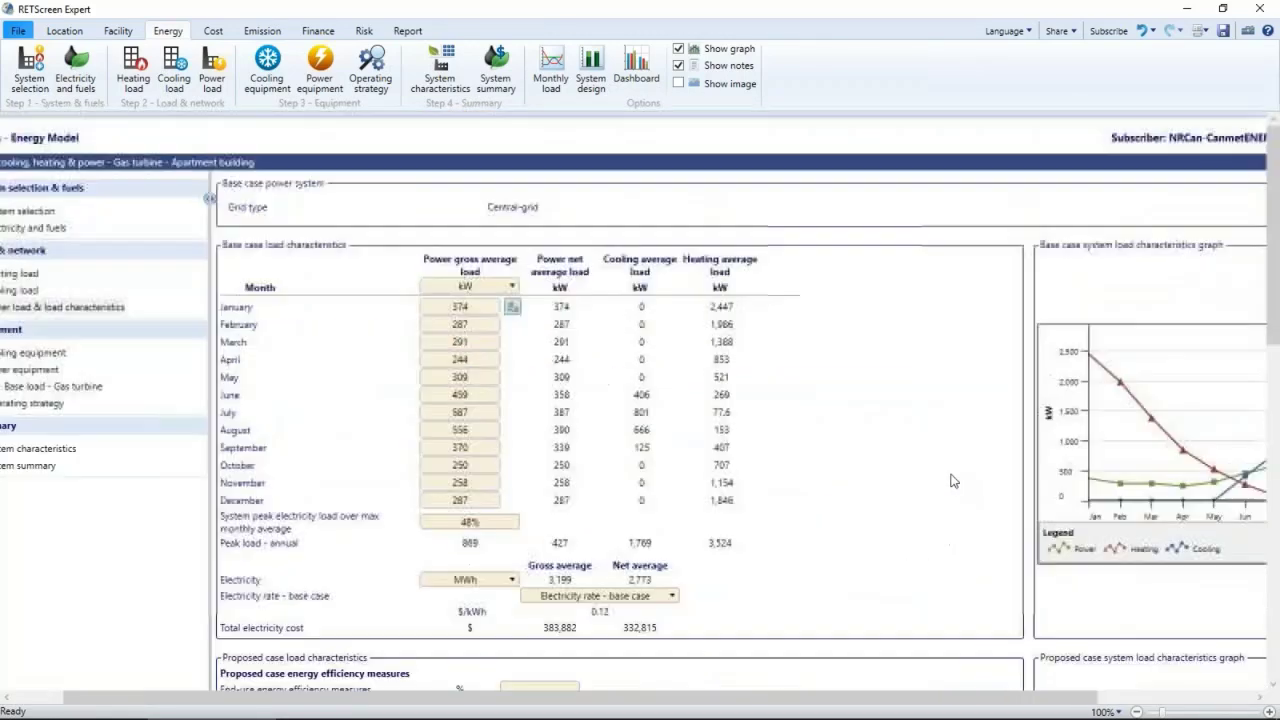
pyautogui.click(19, 699)
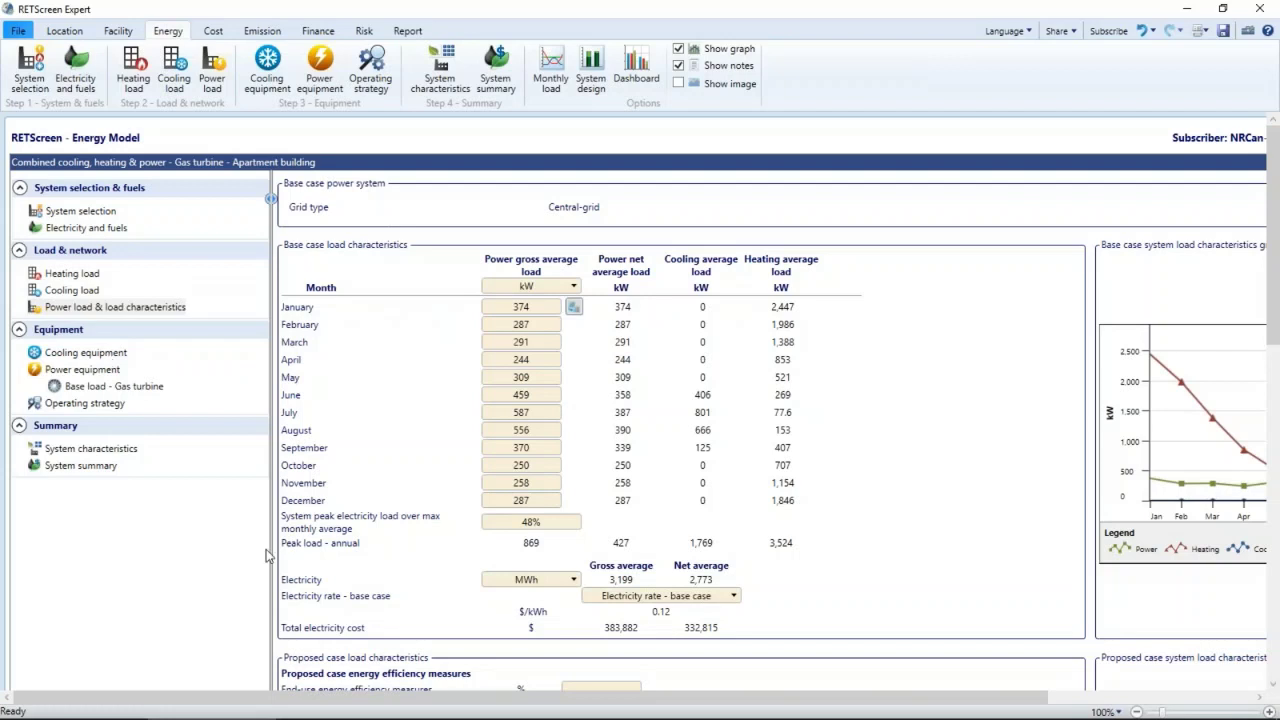
# - Show the base and proposed case monthly load charts side by side below the proposed cooling system's settings
pyautogui.click(88, 353)
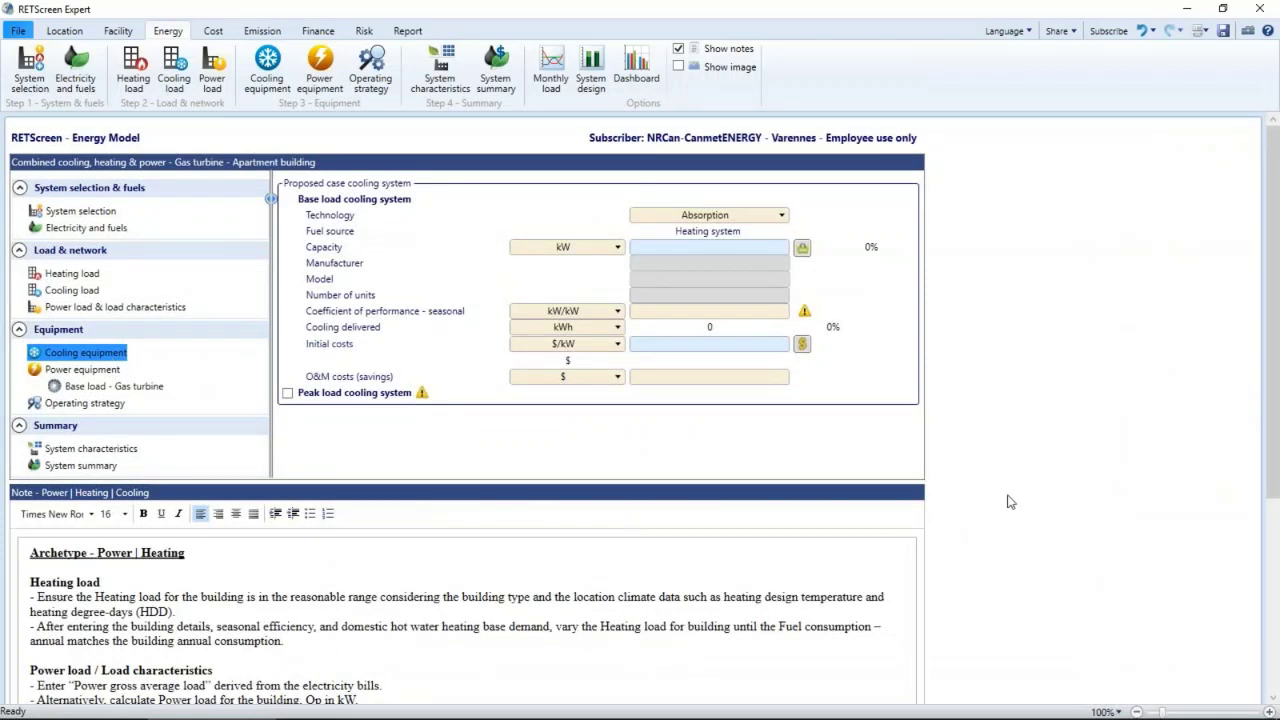
pyautogui.click(552, 78)
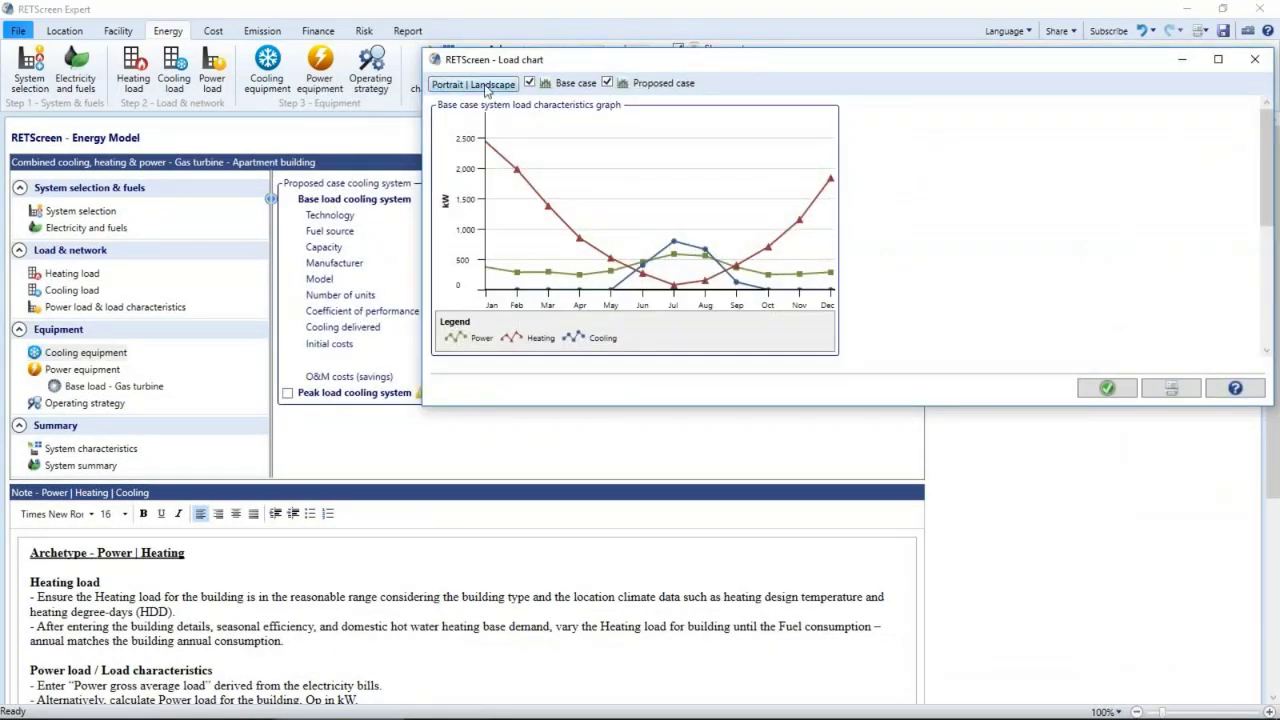
pyautogui.click(487, 86)
pyautogui.moveTo(797, 57); pyautogui.dragTo(547, 422)
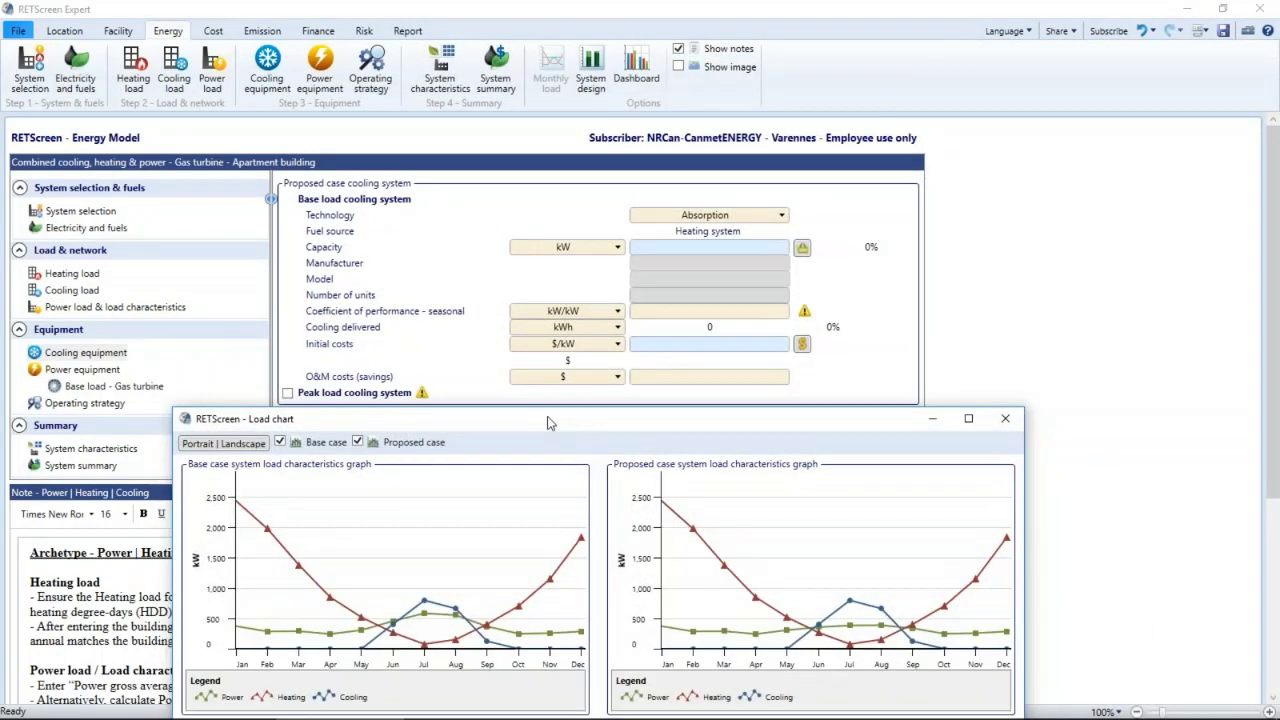
# - Set the capacity of the base load absorption cooling system to 1,800 kW
pyautogui.click(740, 250)
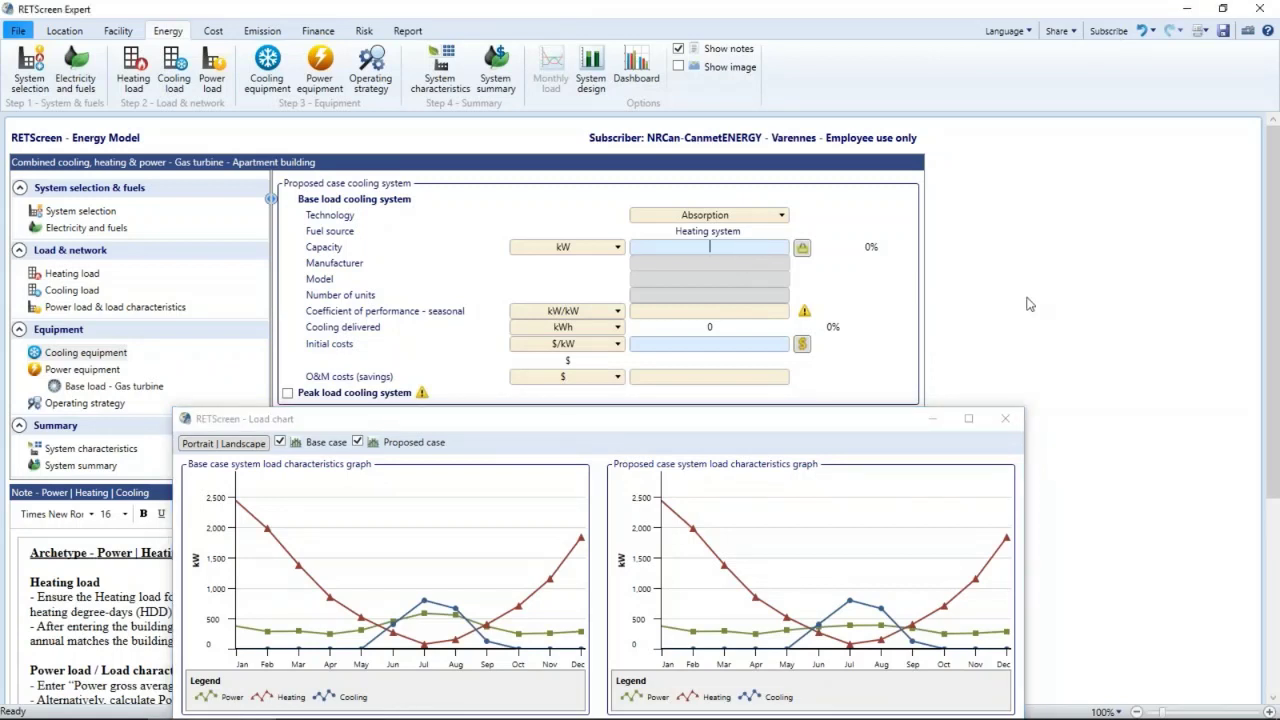
pyautogui.write('1800')
pyautogui.press('Return')
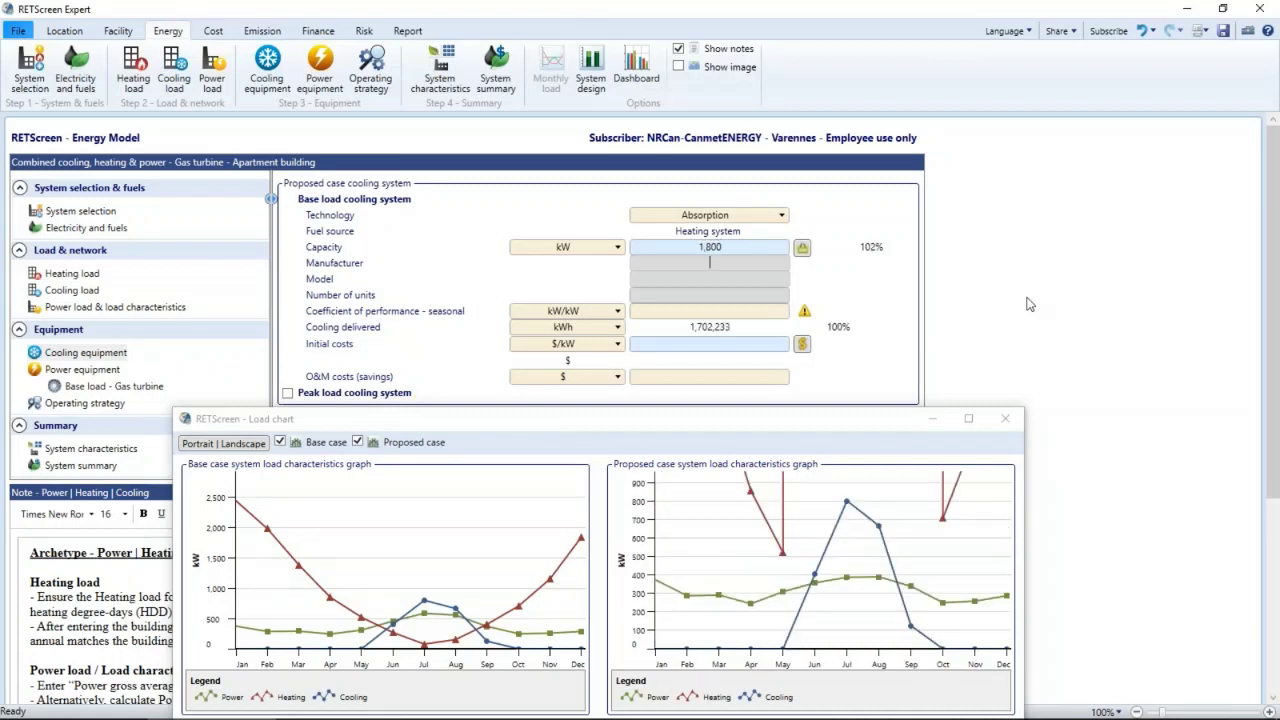
# - Consult the help table of typical seasonal cooling COPs and set the absorption system's seasonal coefficient of performance to 0.7
pyautogui.moveTo(806, 315)
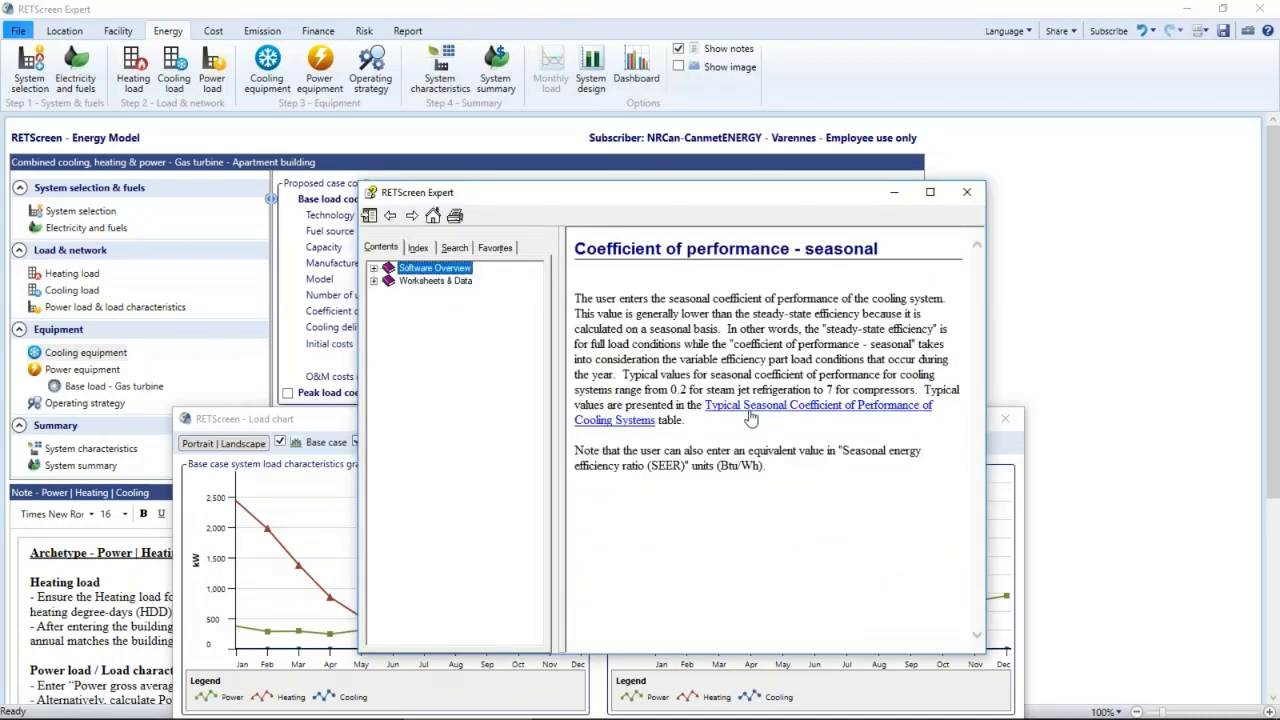
pyautogui.click(750, 416)
pyautogui.moveTo(986, 455); pyautogui.dragTo(1119, 467)
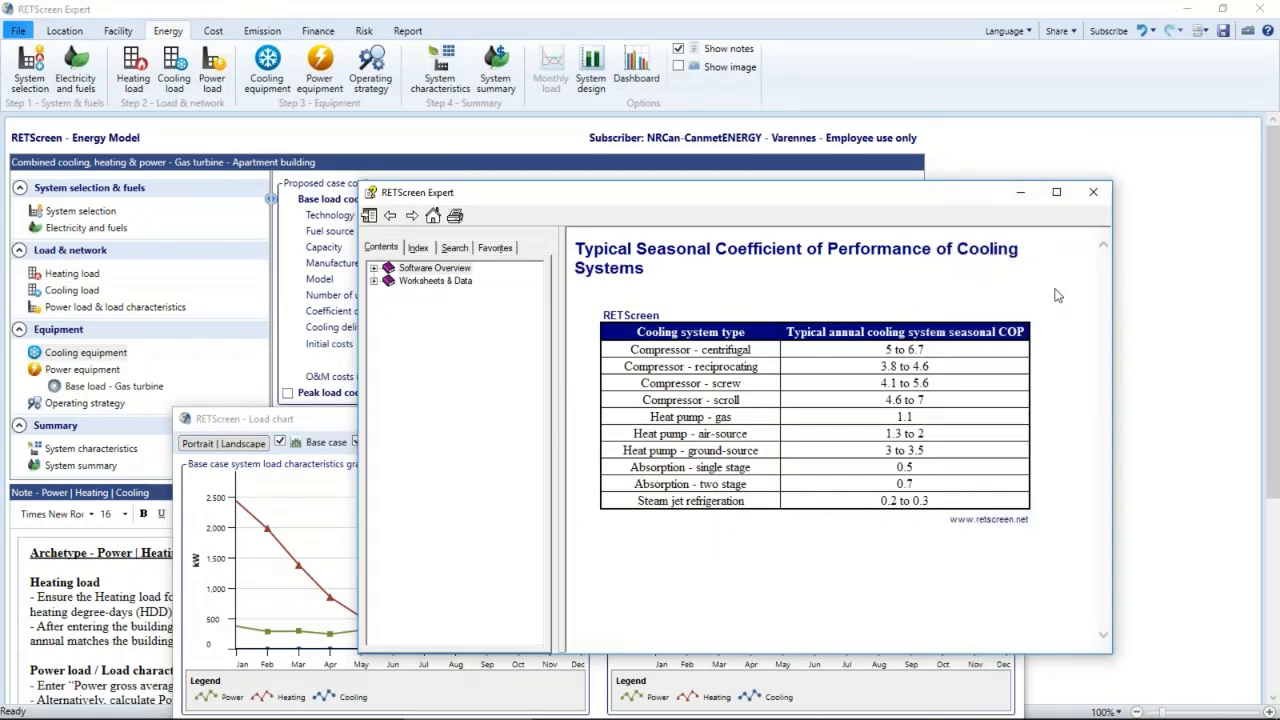
pyautogui.click(1094, 193)
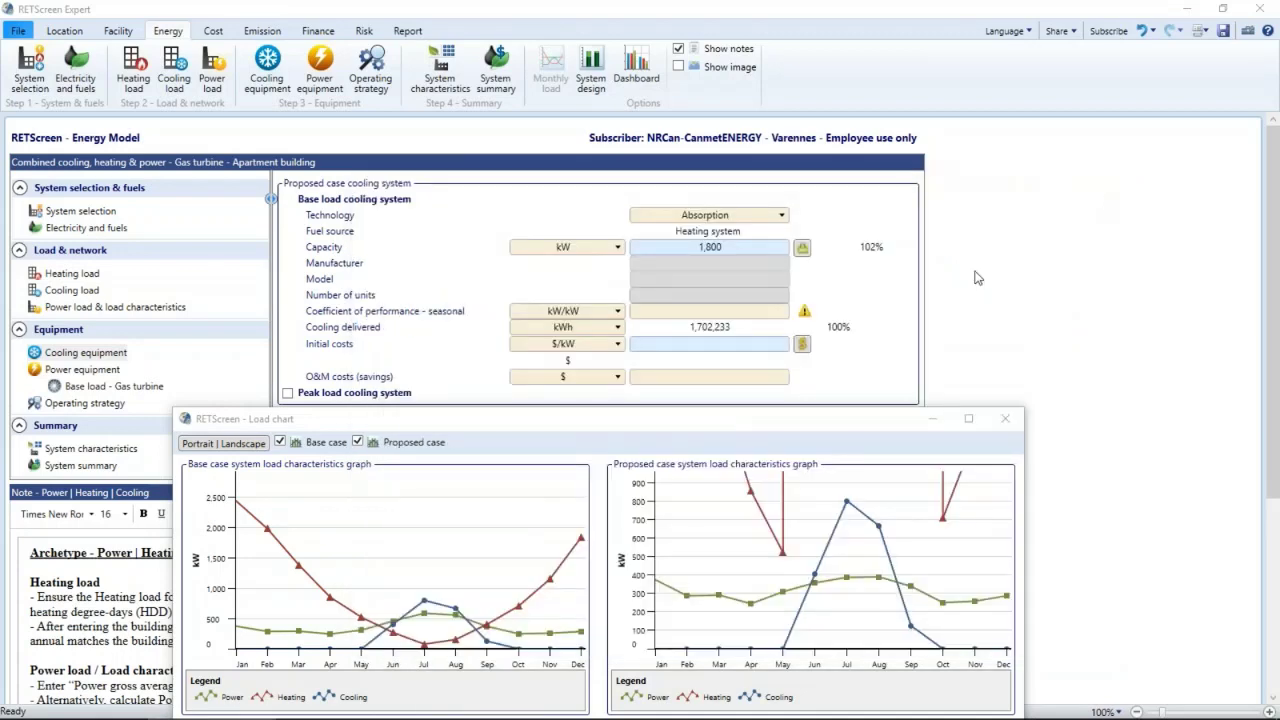
pyautogui.click(714, 312)
pyautogui.press('Tab')
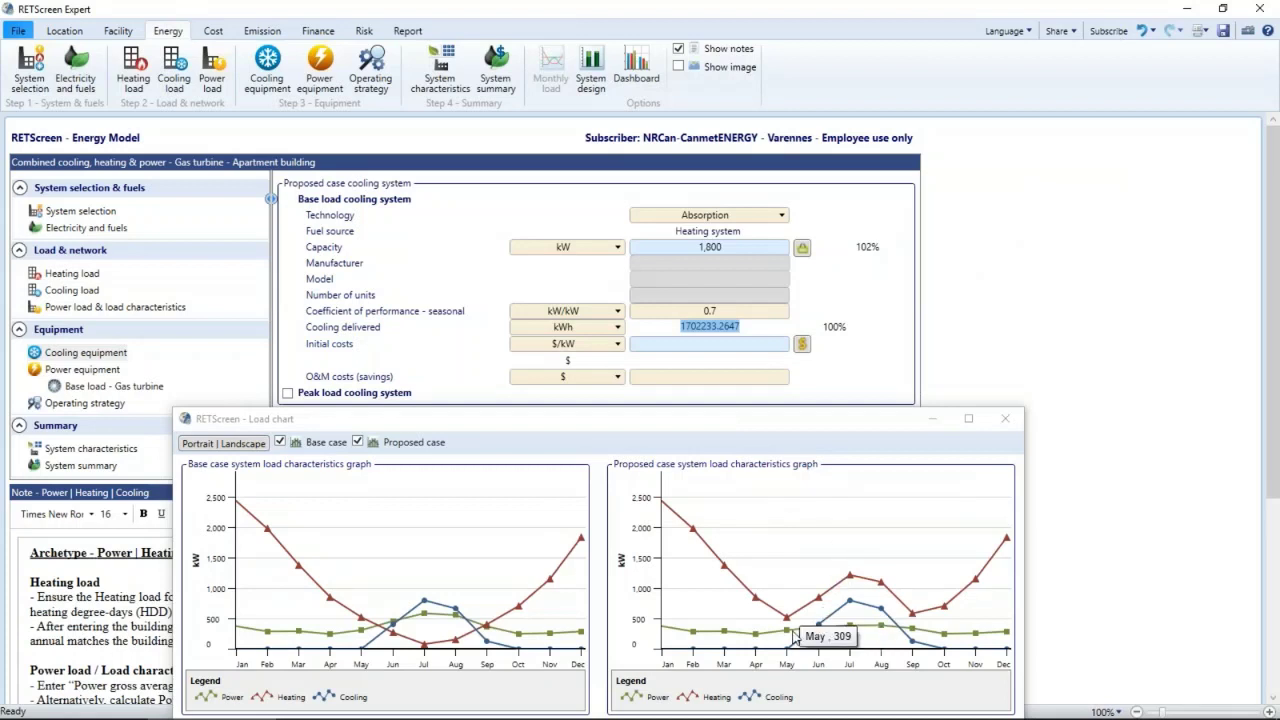
# - Compare the proposed case load curves with the base case and close the load chart
pyautogui.moveTo(831, 627)
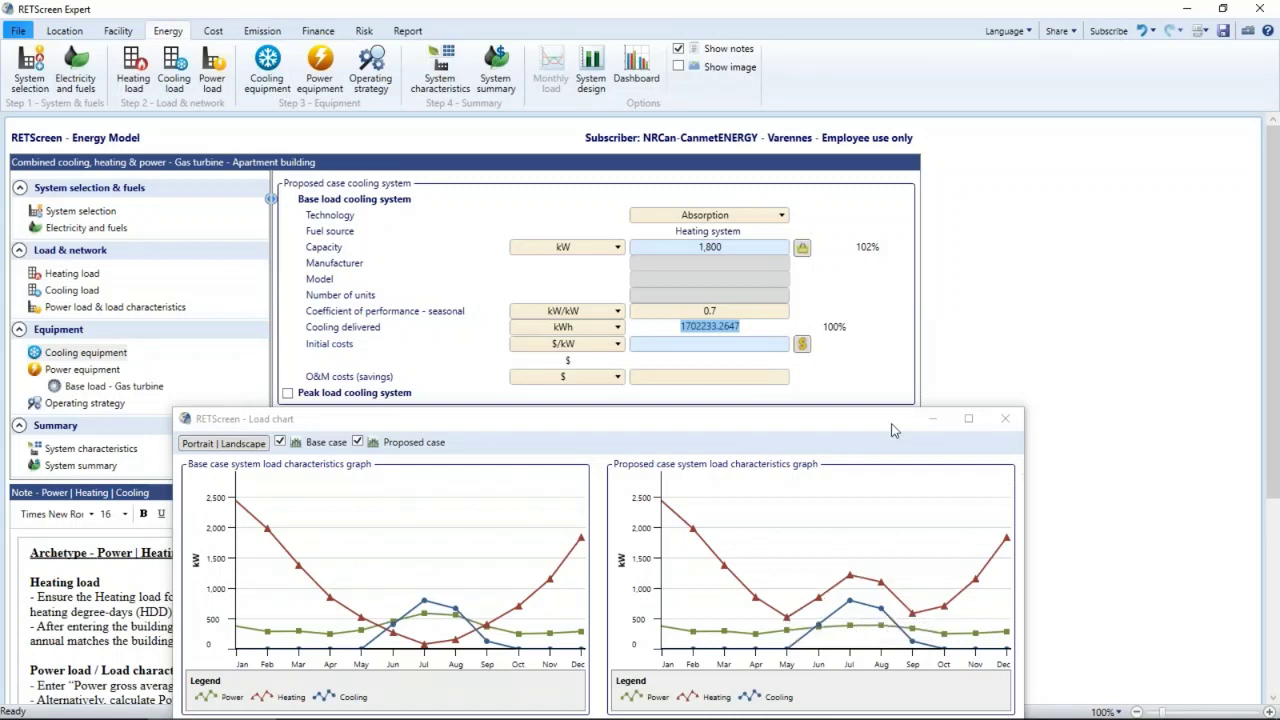
pyautogui.moveTo(893, 424); pyautogui.dragTo(949, 340)
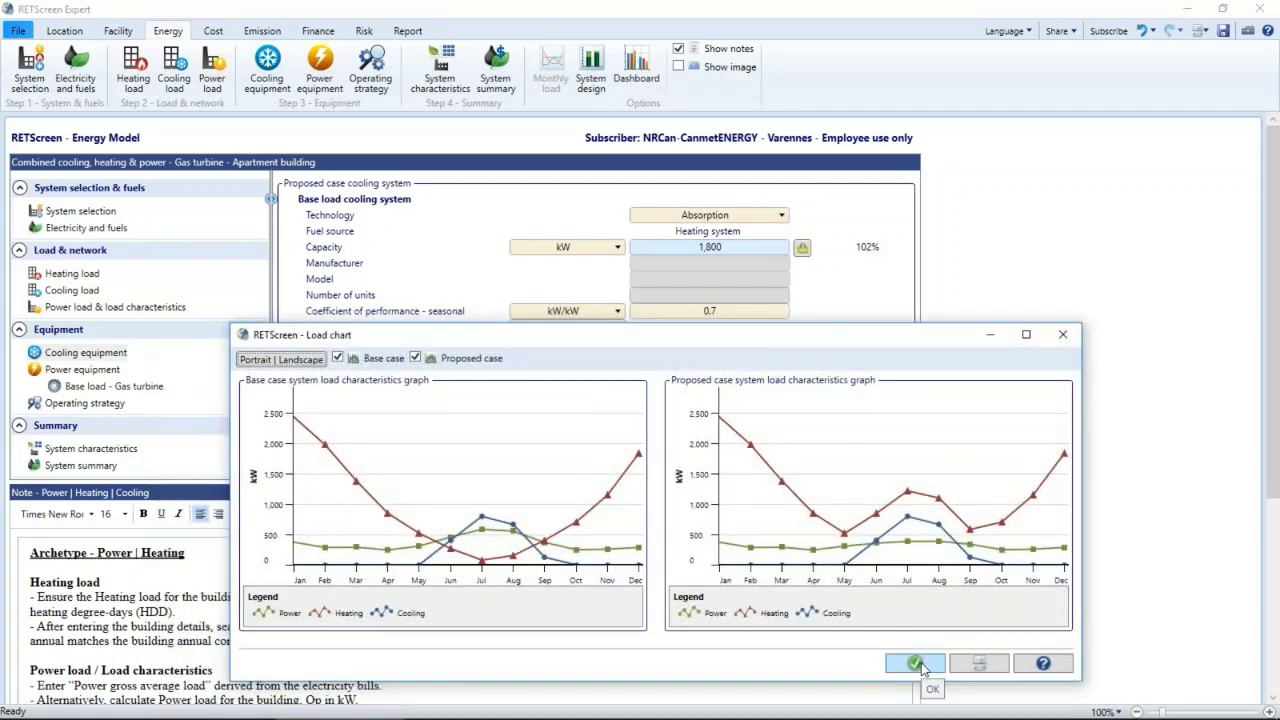
pyautogui.click(915, 664)
# - Fill in the absorption system's initial costs with the average value of 410 $/kW from the cost database
pyautogui.click(737, 349)
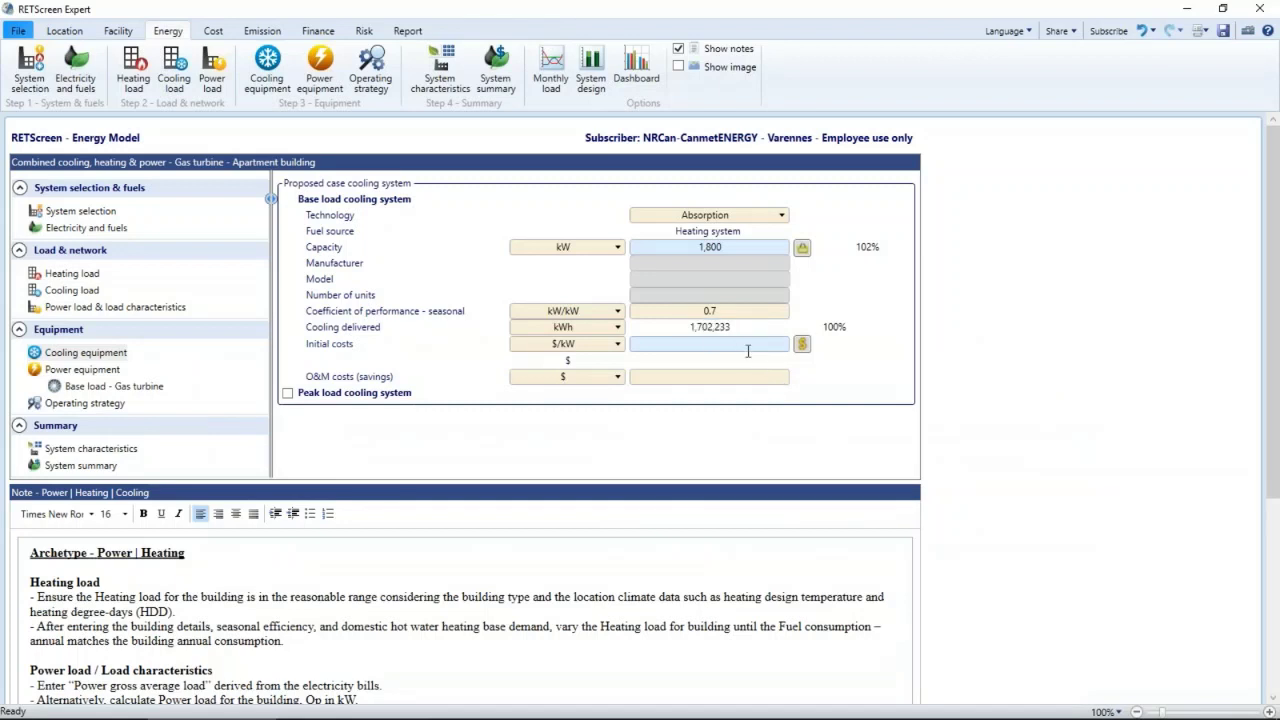
pyautogui.click(802, 344)
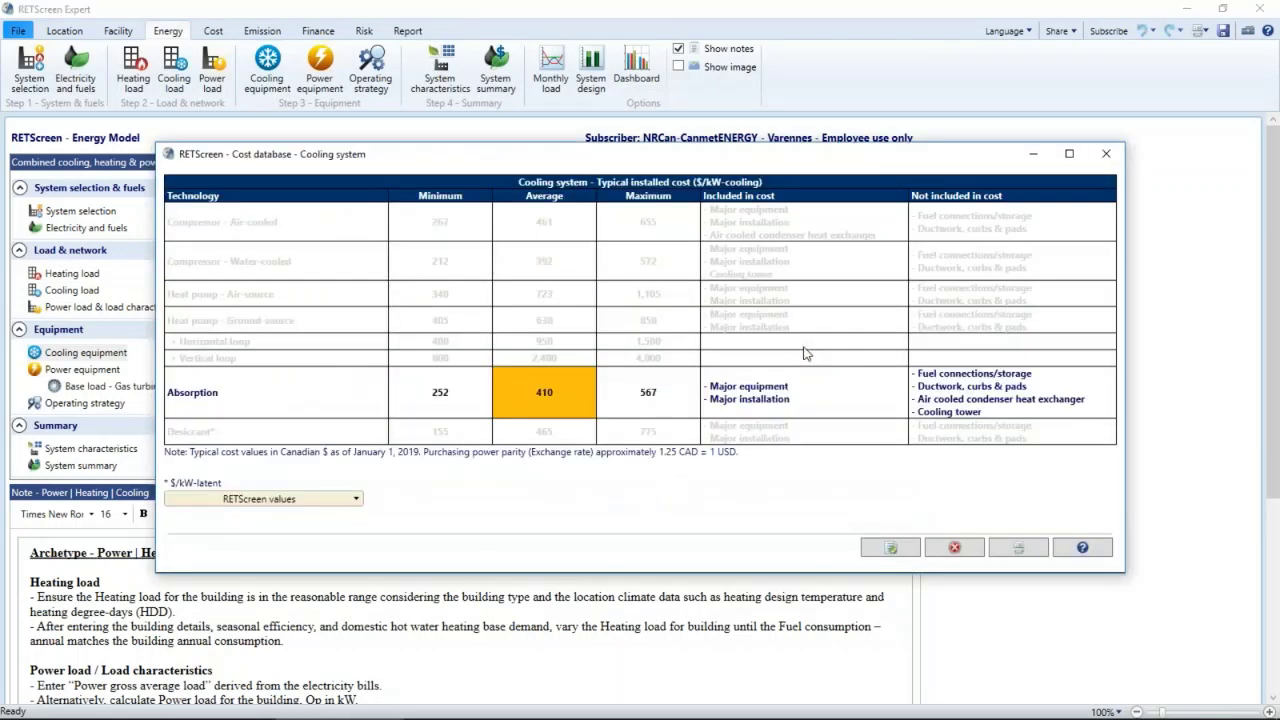
pyautogui.click(900, 549)
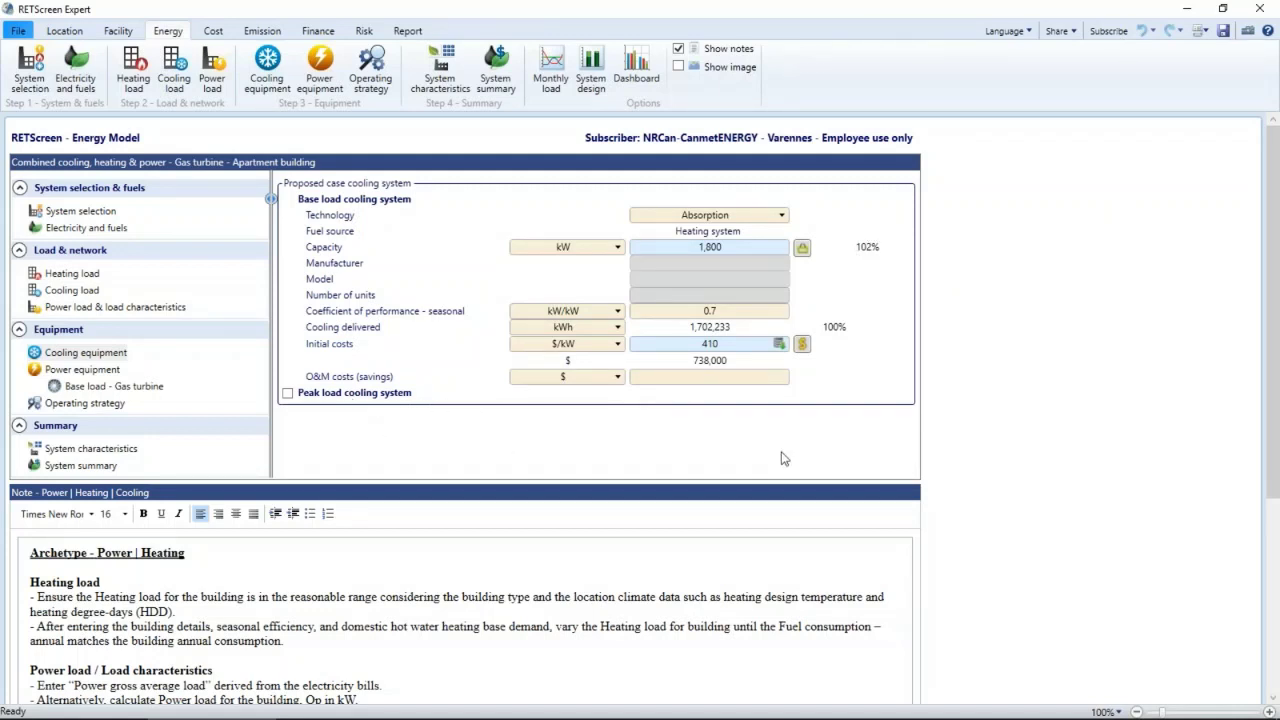
# - Review the monthly heat for cooling and heating system loads in the proposed case load characteristics
pyautogui.click(136, 312)
pyautogui.scroll(-5, 848, 486)
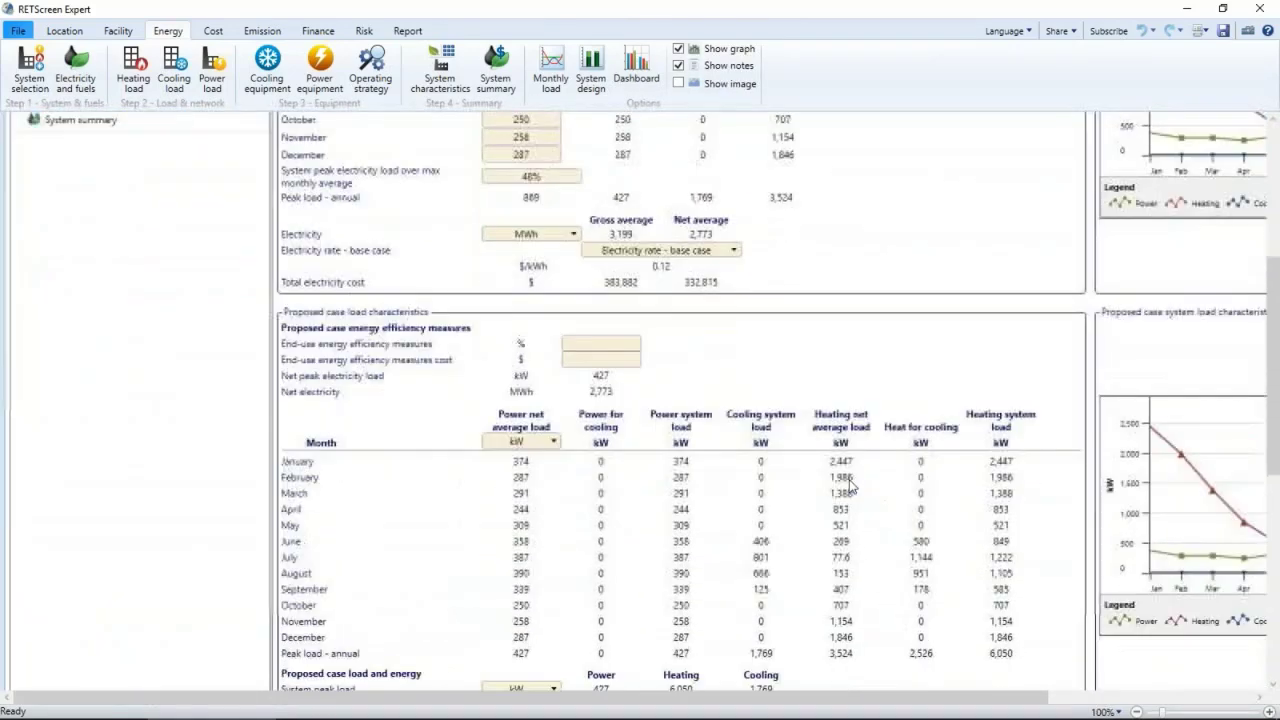
pyautogui.scroll(-2, 848, 486)
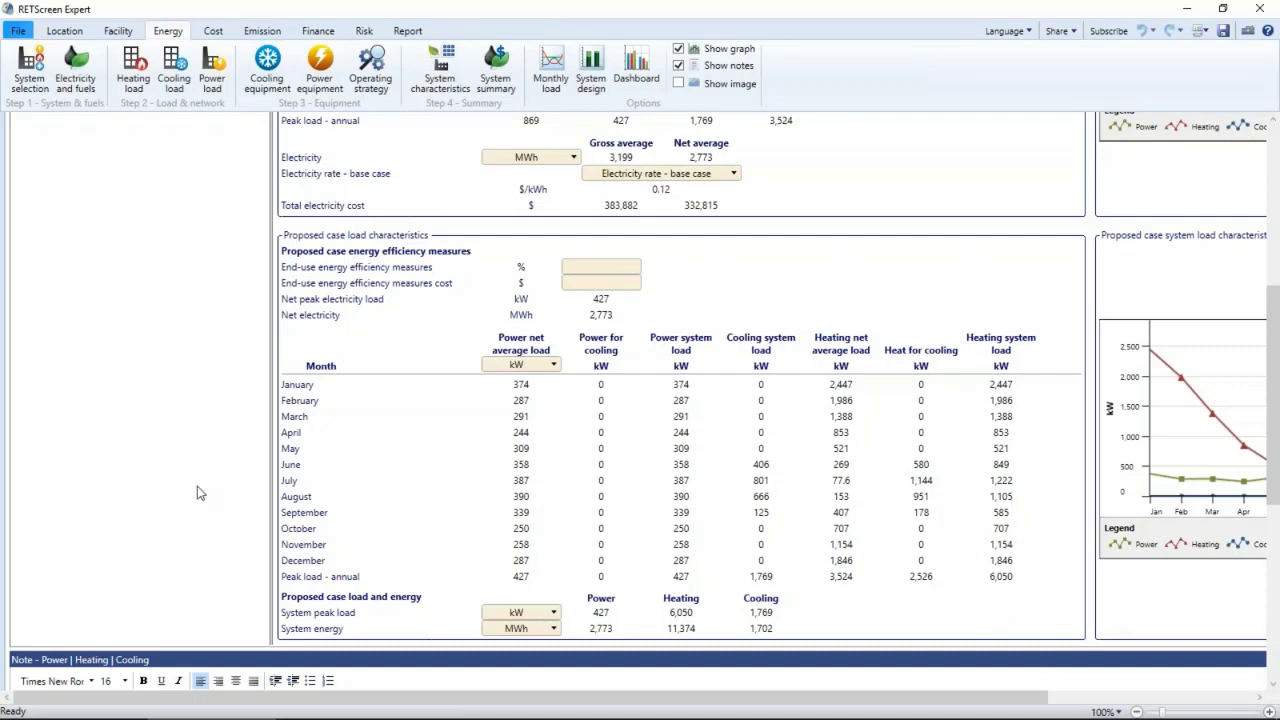
pyautogui.scroll(3, 197, 485)
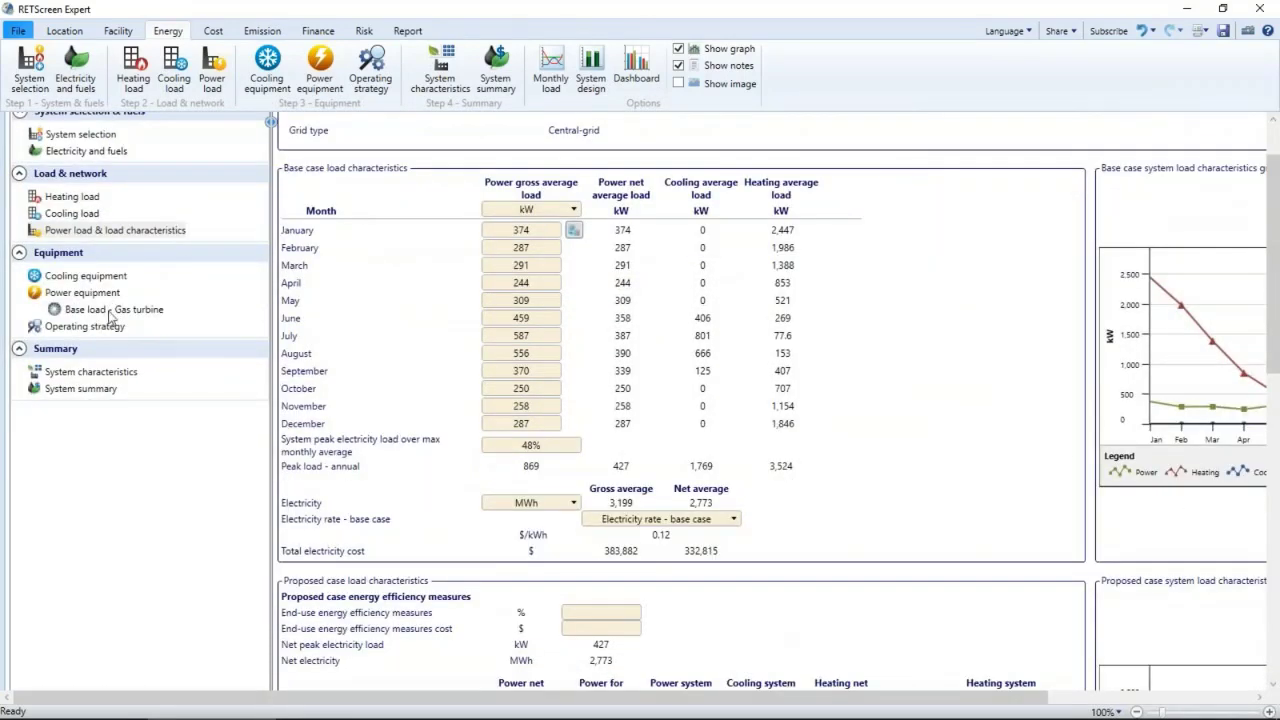
# - Review the base load gas turbine's capacity, costs and electricity figures, and compare the available operating strategies
pyautogui.click(112, 310)
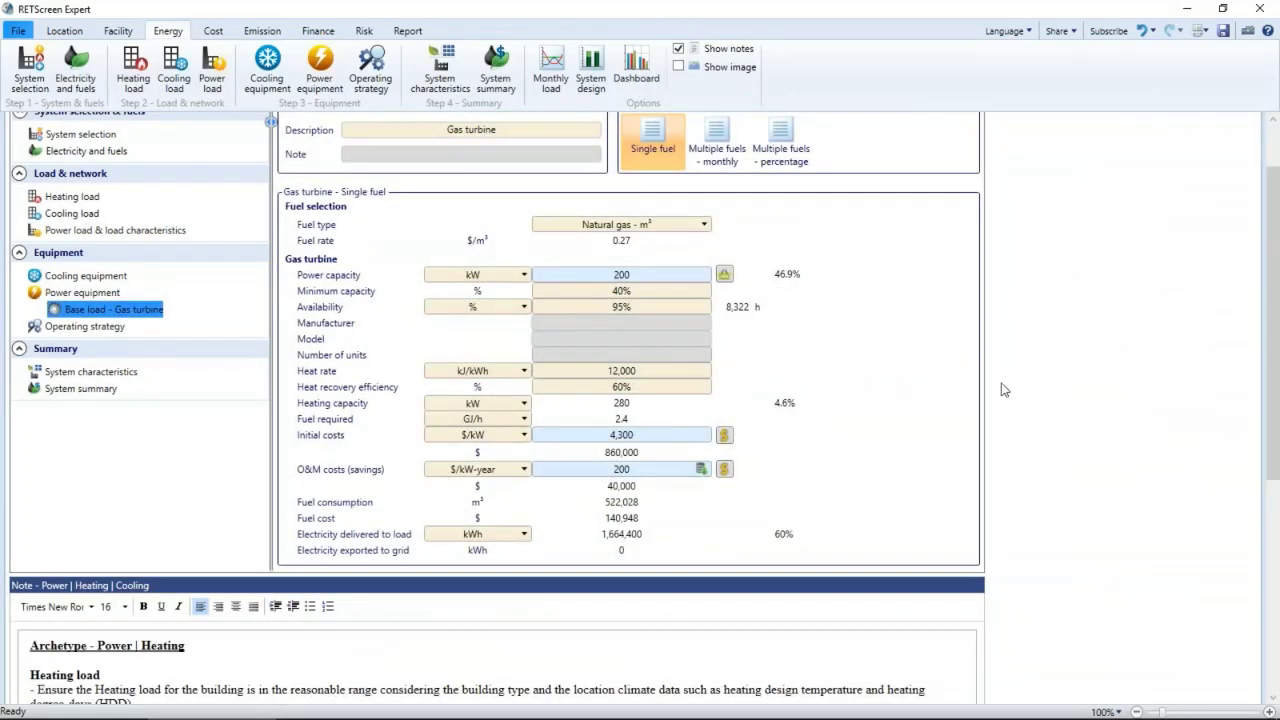
pyautogui.scroll(1, 1036, 390)
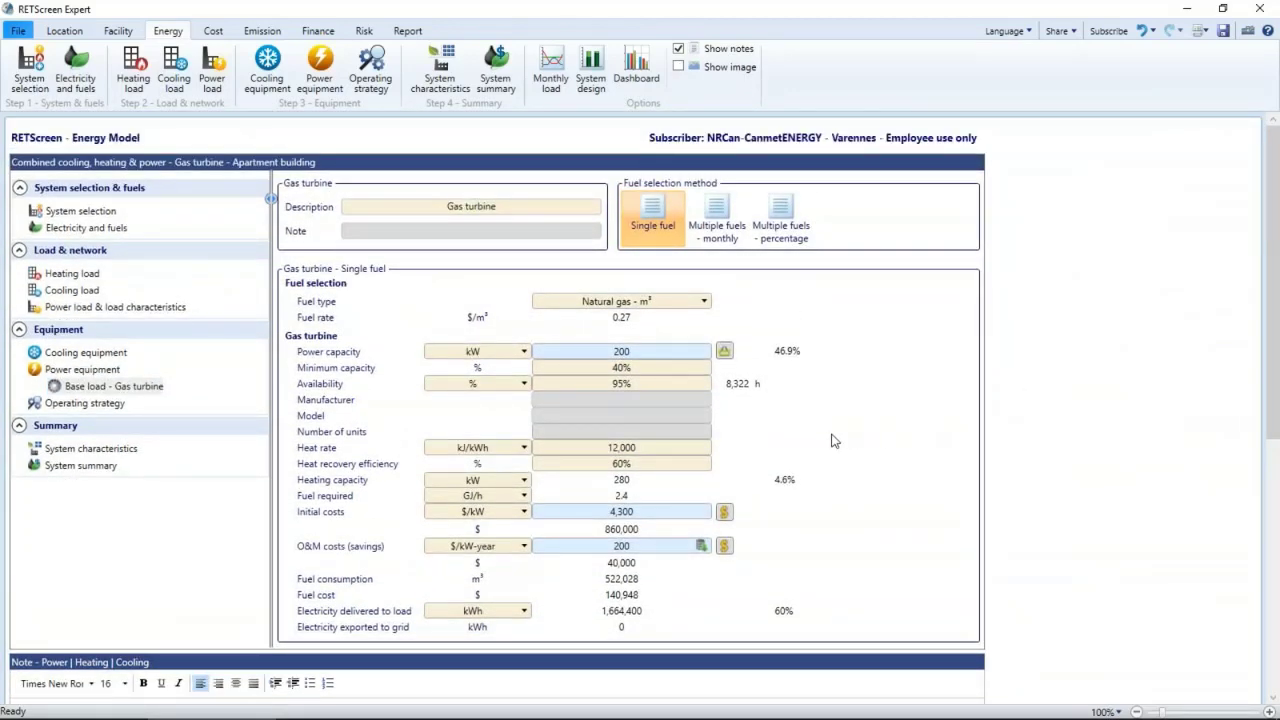
pyautogui.click(643, 357)
pyautogui.click(622, 627)
pyautogui.click(898, 495)
pyautogui.click(85, 404)
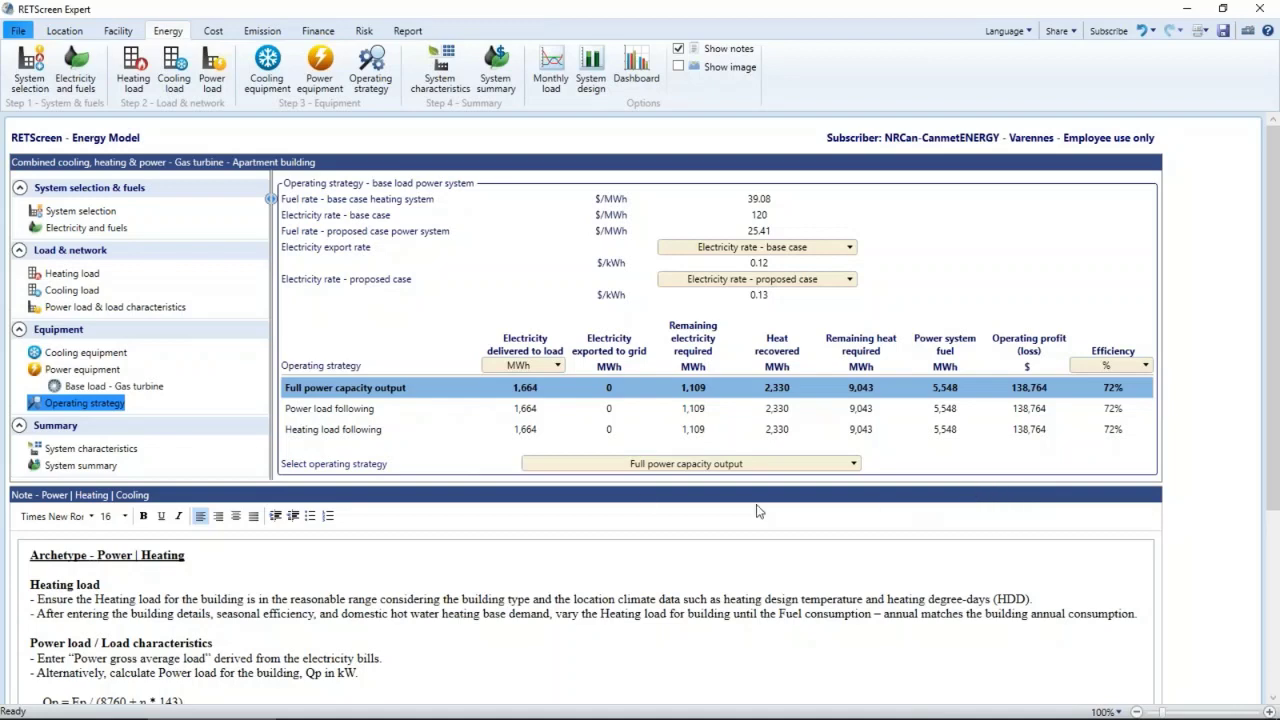
# - Examine the proposed case system characteristics and the peak load heating system's warning, and check the gas turbine's inputs again
pyautogui.click(90, 448)
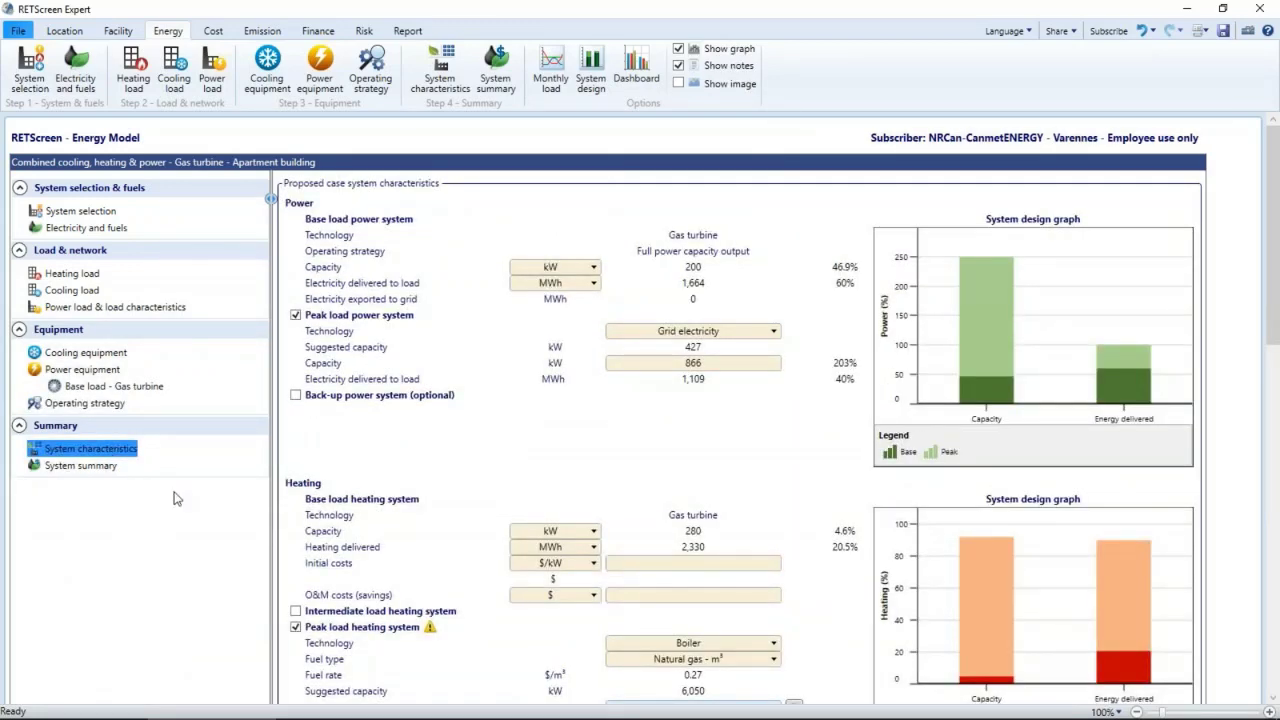
pyautogui.scroll(-1, 249, 593)
pyautogui.scroll(-1, 249, 593)
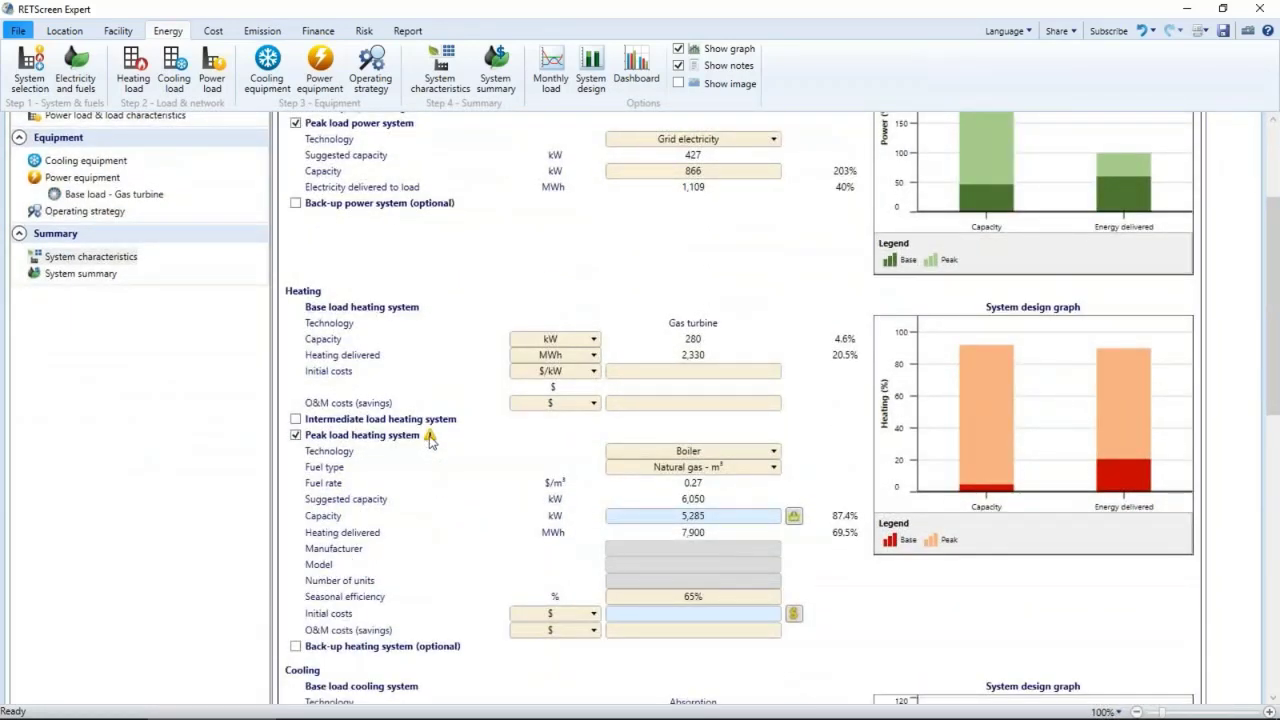
pyautogui.moveTo(430, 439)
pyautogui.click(155, 198)
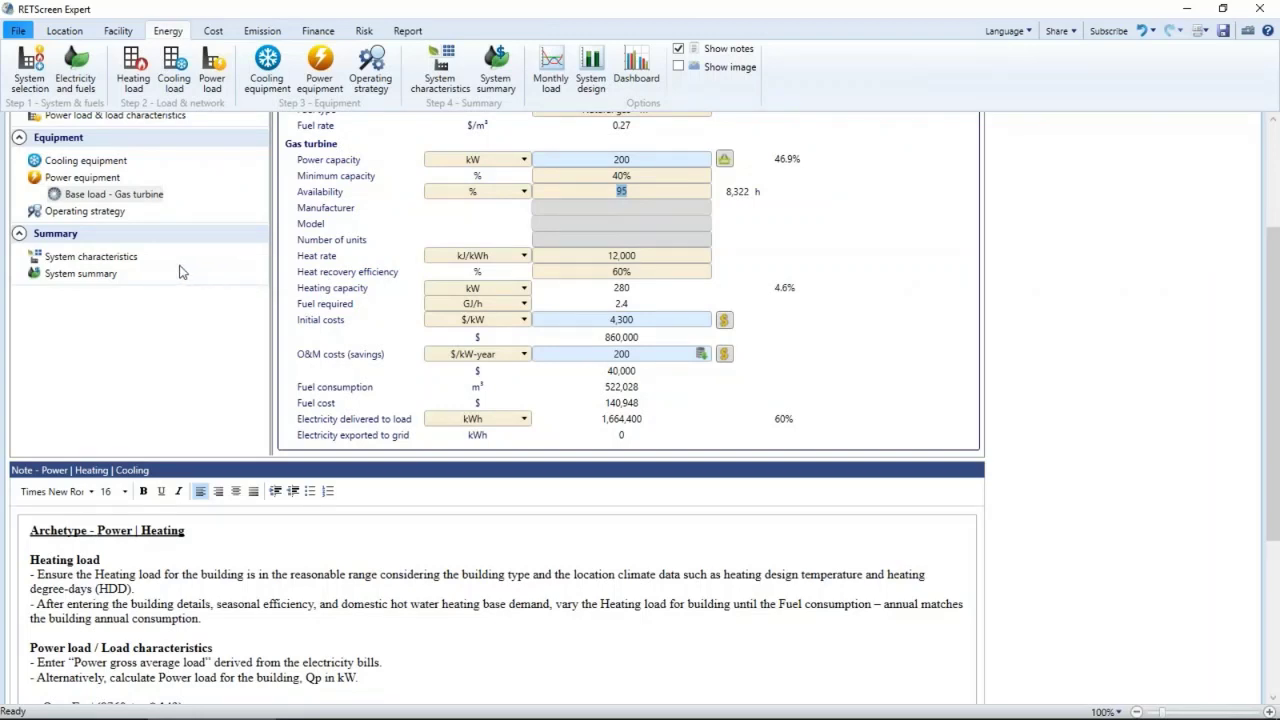
# - Set the peak load boiler's capacity to 6,100 kW in the proposed case system characteristics
pyautogui.click(127, 262)
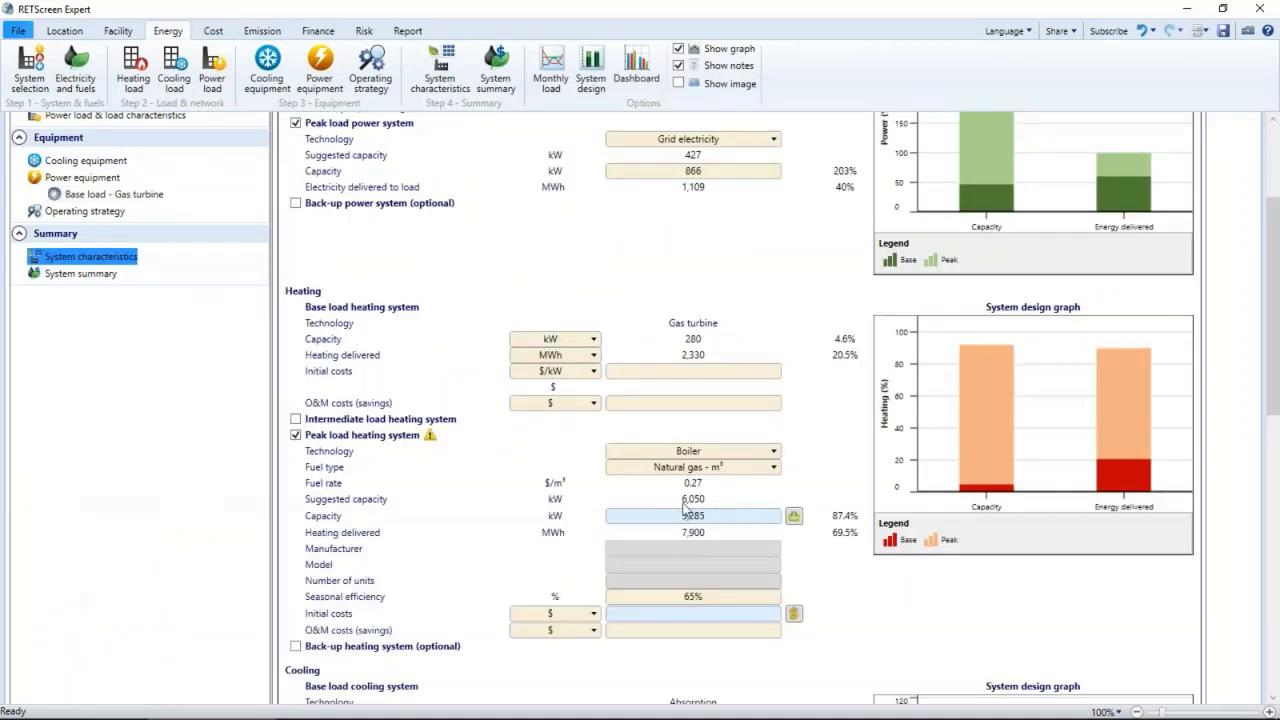
pyautogui.click(710, 518)
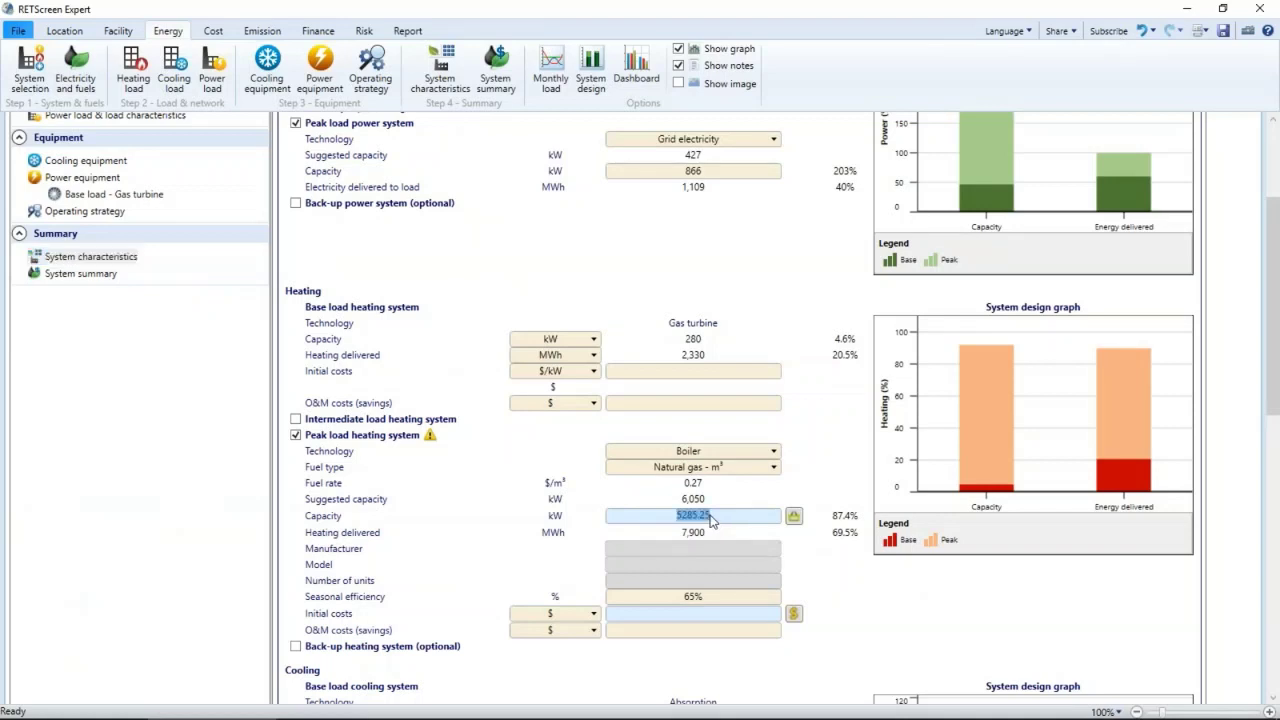
pyautogui.write('6100')
pyautogui.press('Return')
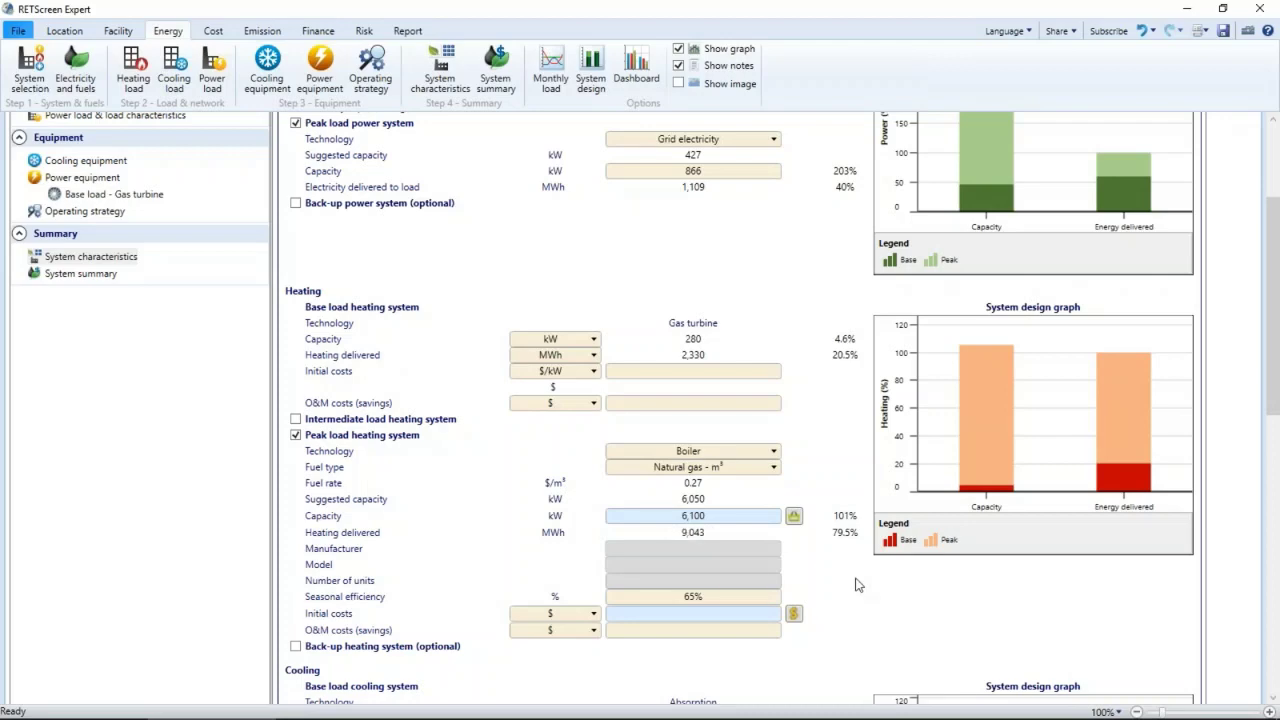
# - Review the heating and cooling system design graphs and the proposed case system summary
pyautogui.scroll(-3, 855, 585)
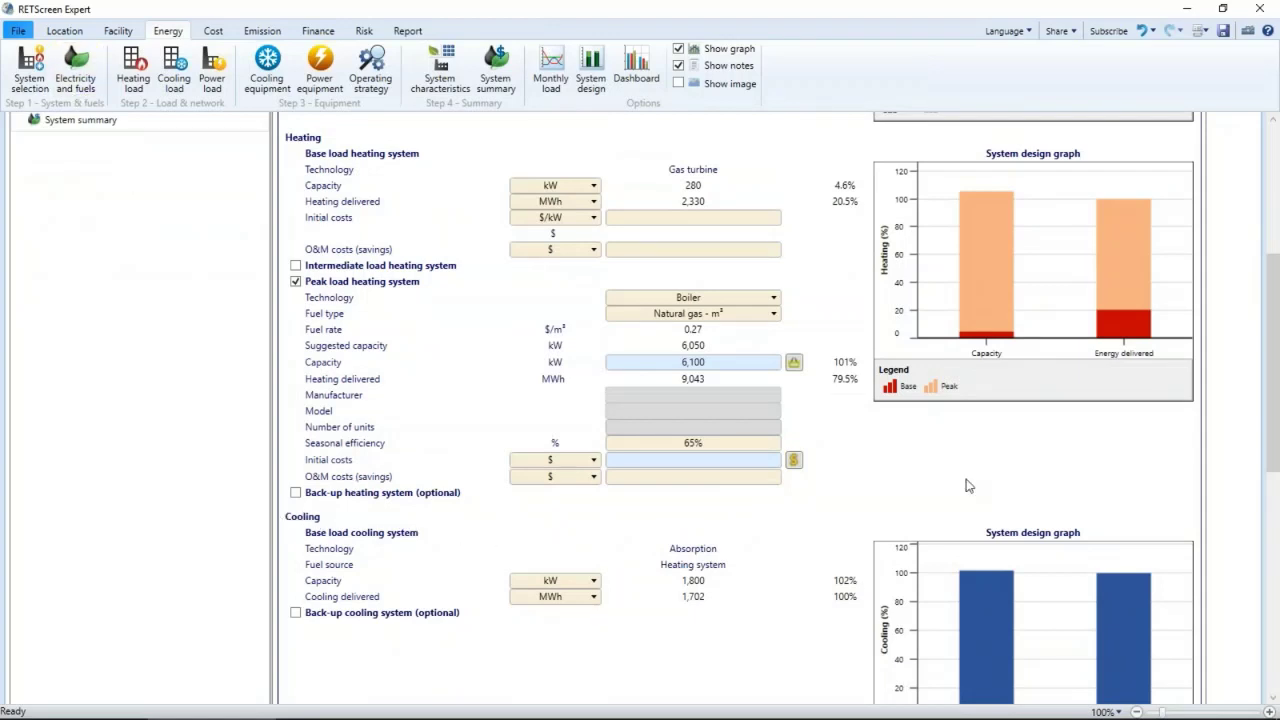
pyautogui.scroll(-2, 1030, 665)
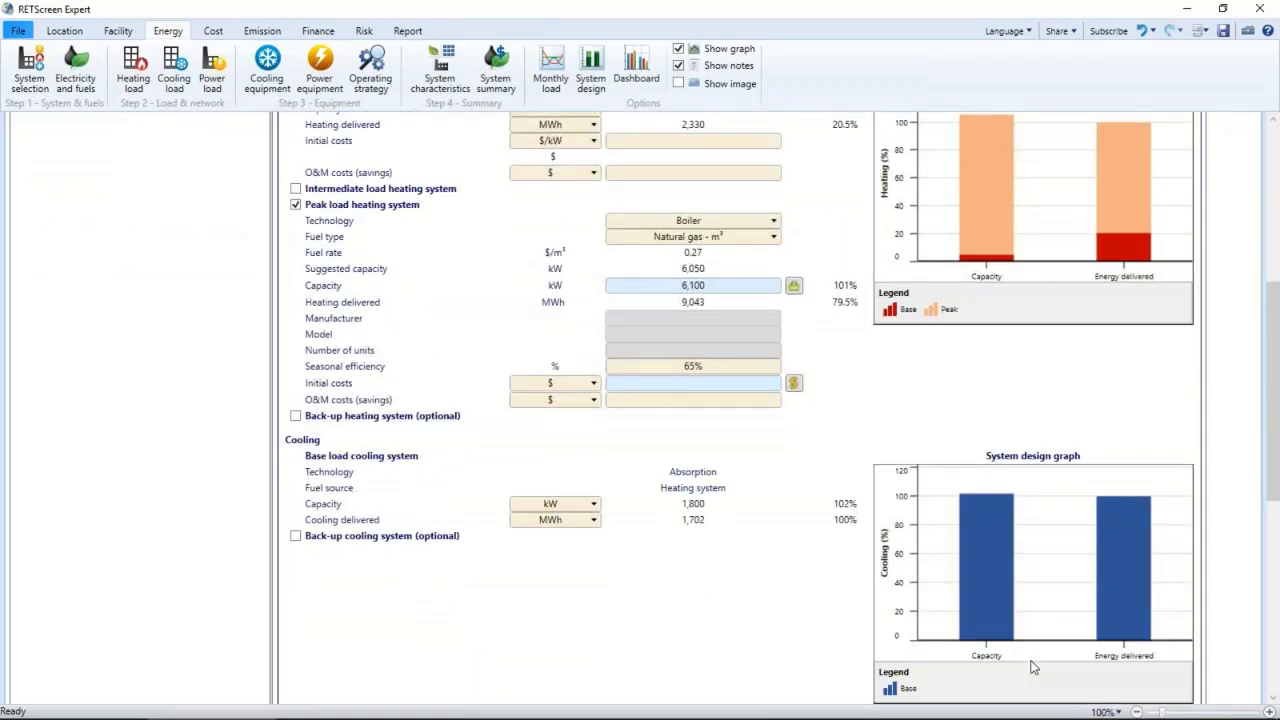
pyautogui.click(110, 198)
pyautogui.scroll(7, 444, 290)
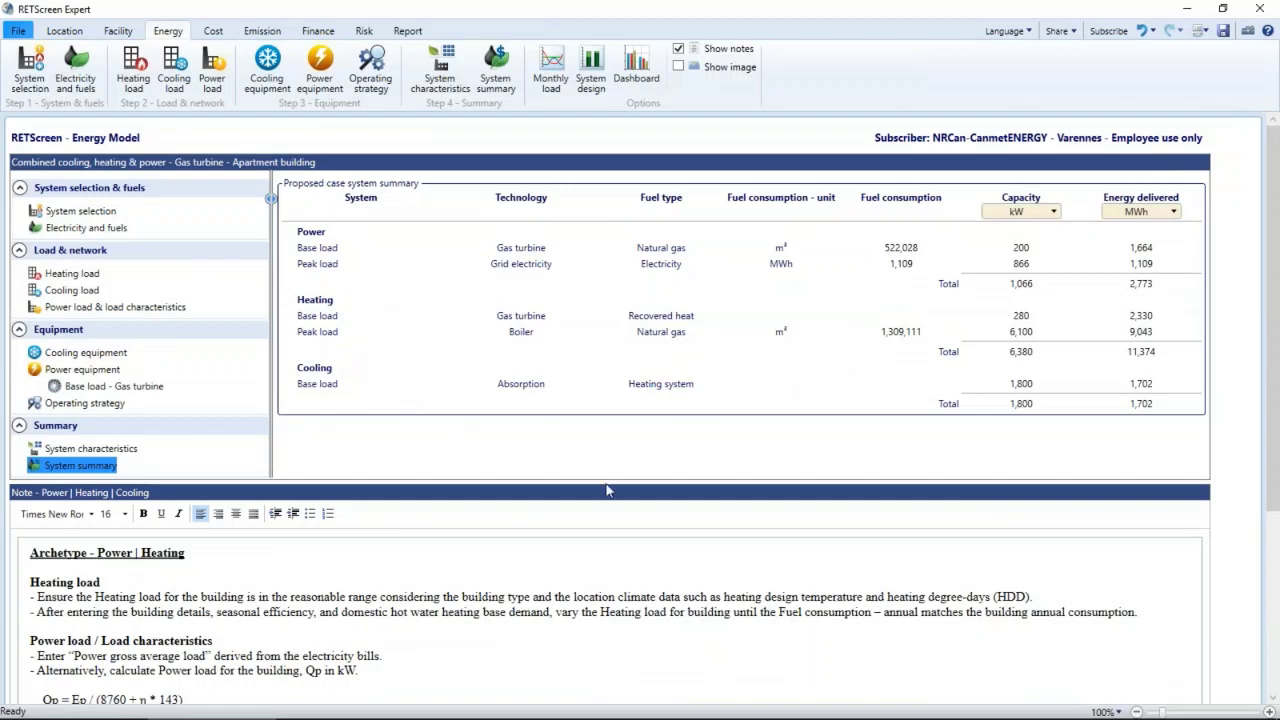
# - Examine the project's financial viability indicators, paybacks and yearly cash flows
pyautogui.click(326, 32)
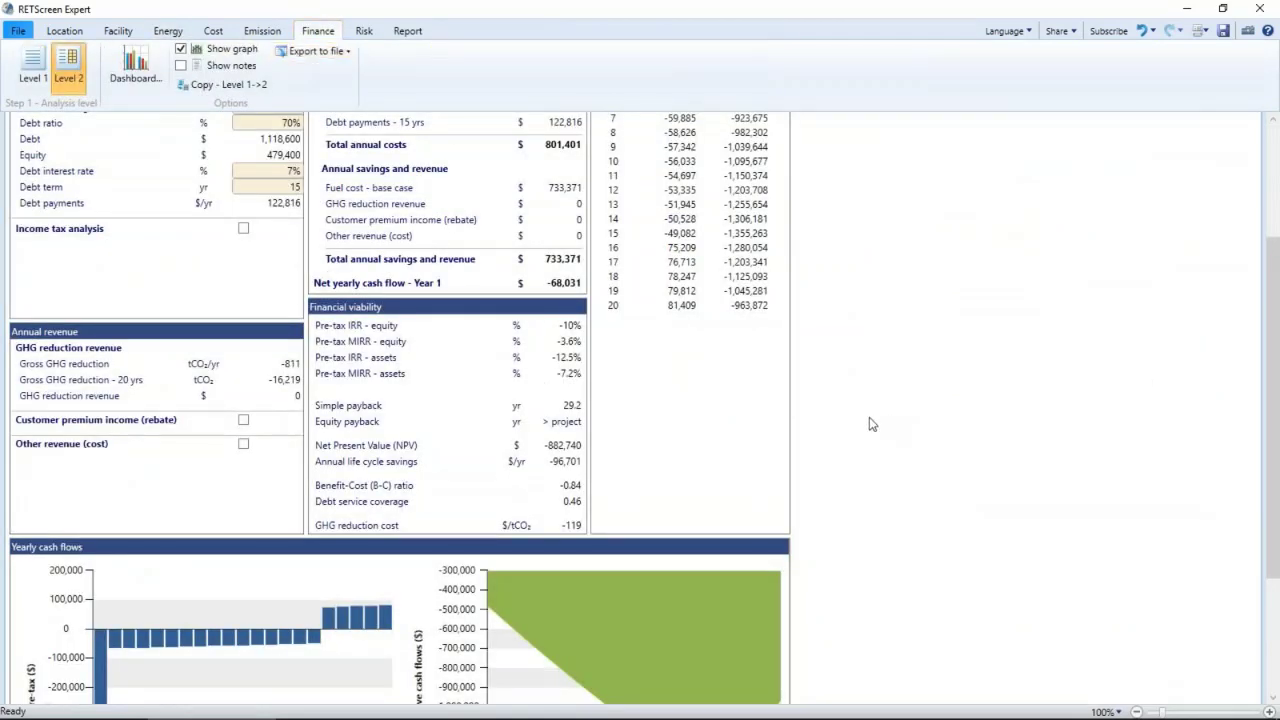
pyautogui.scroll(-2, 870, 424)
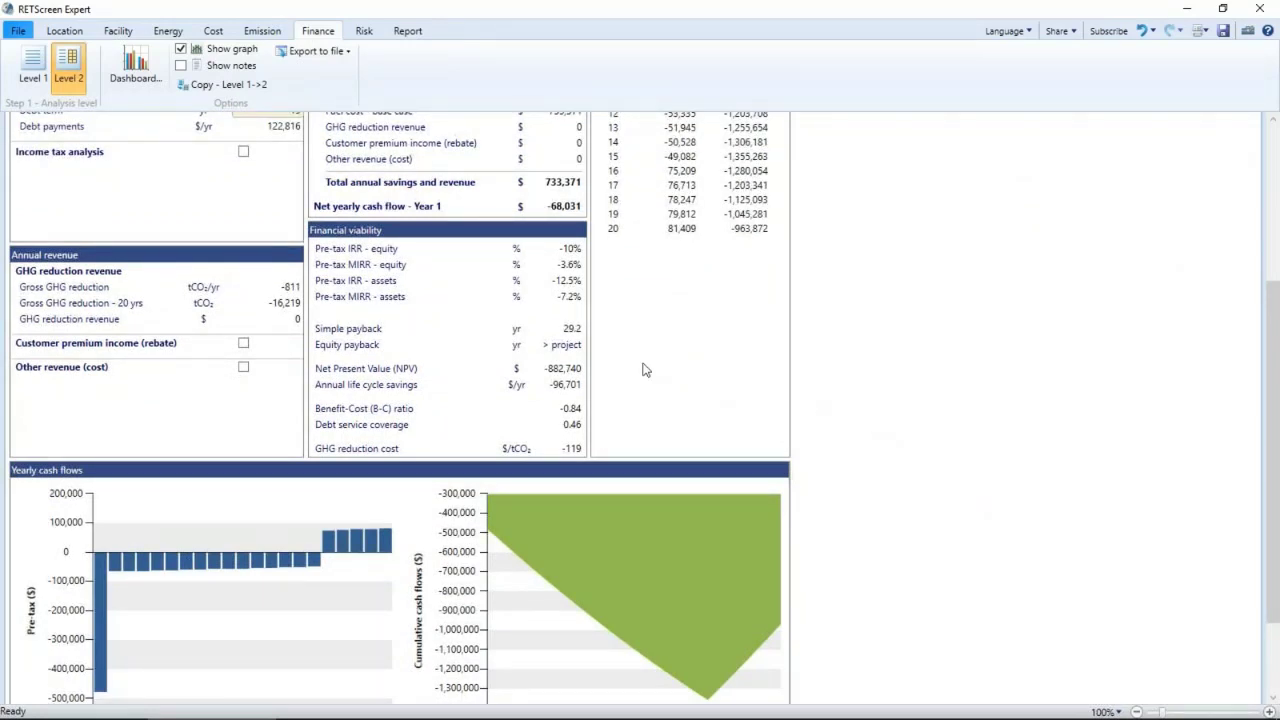
pyautogui.click(572, 337)
pyautogui.scroll(4, 701, 357)
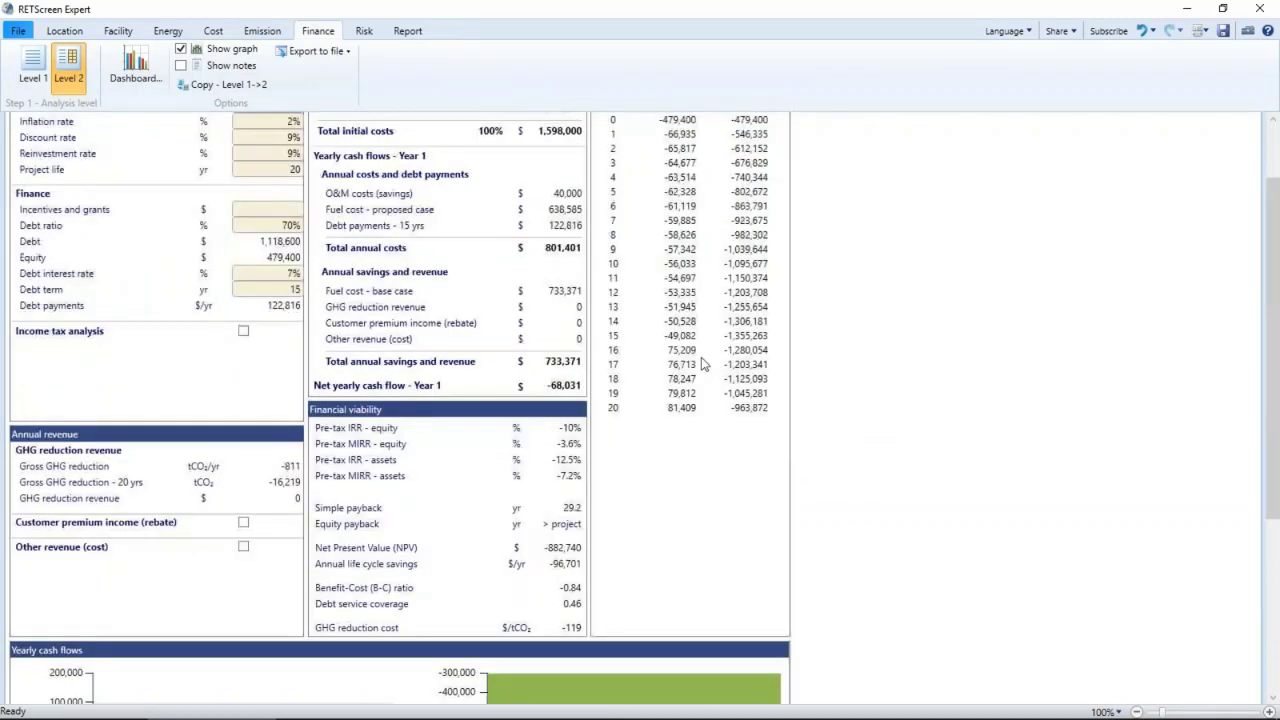
# - Set the absorption cooling system's initial costs to 20 $/kW
pyautogui.click(166, 34)
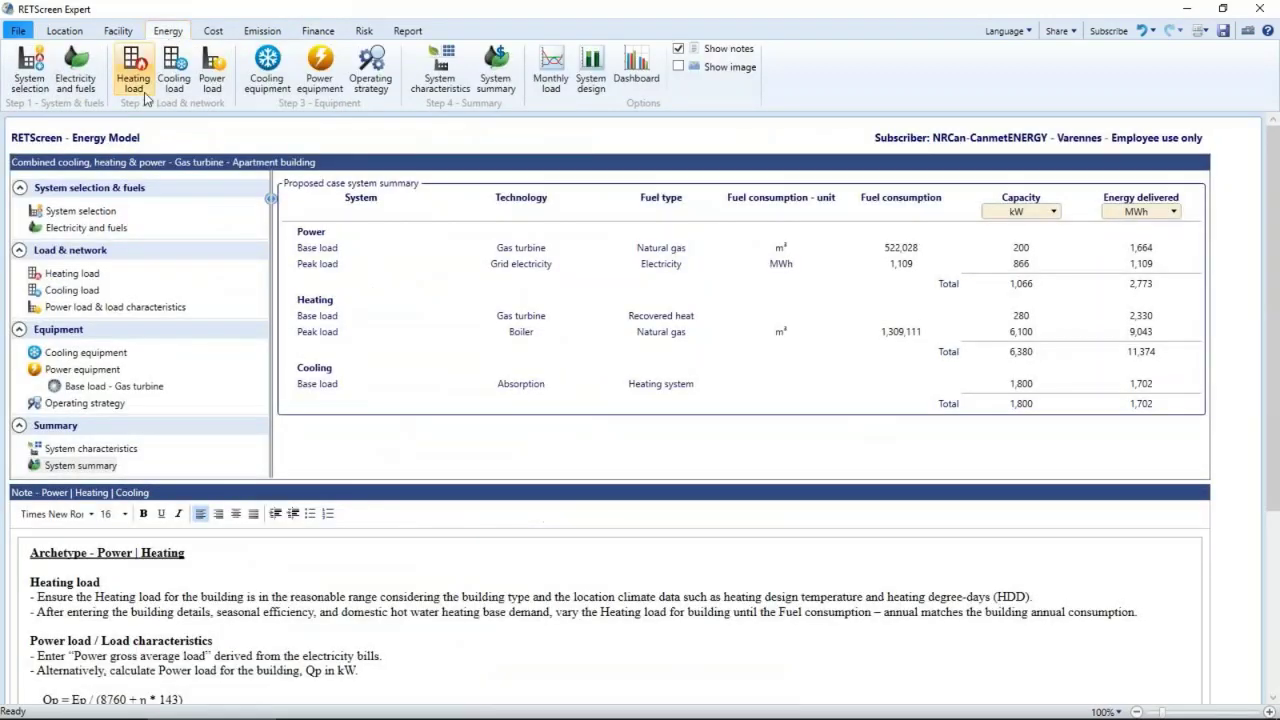
pyautogui.click(112, 355)
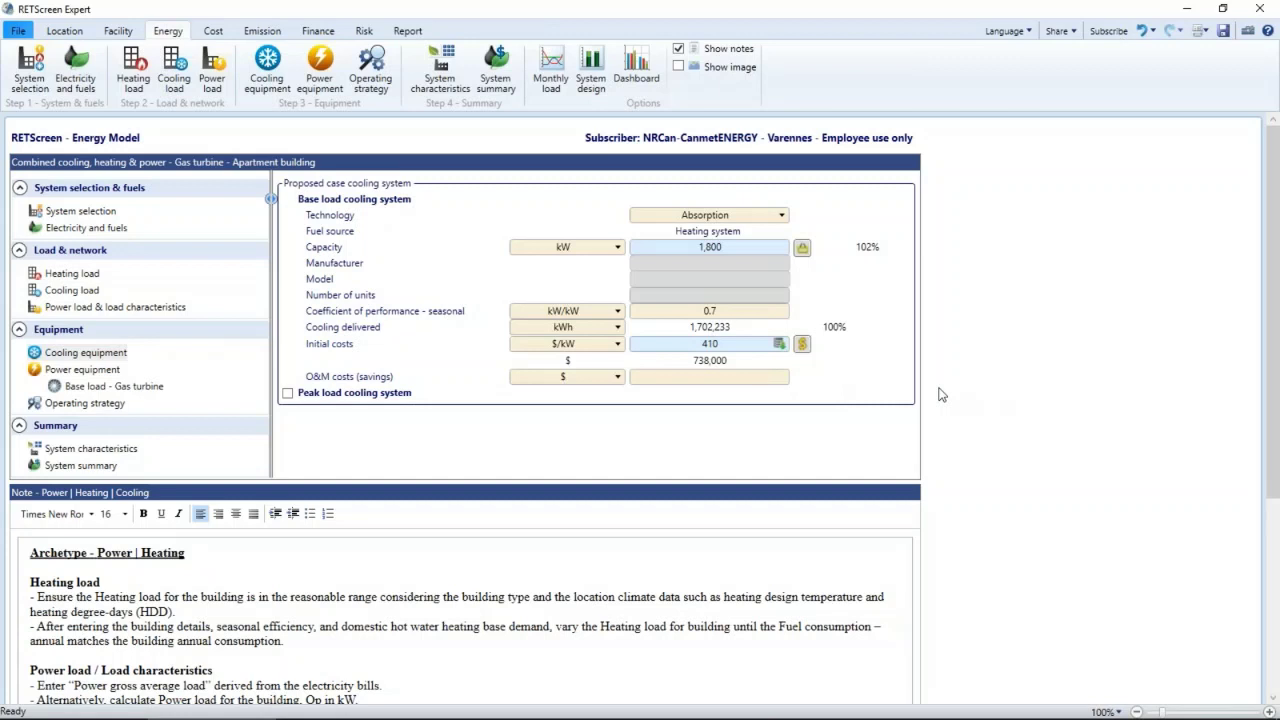
pyautogui.doubleClick(735, 349)
pyautogui.write('20')
pyautogui.press('Return')
# - Review the recalculated financial viability and cash flow graphs, and compare base and proposed case GHG emissions
pyautogui.click(318, 31)
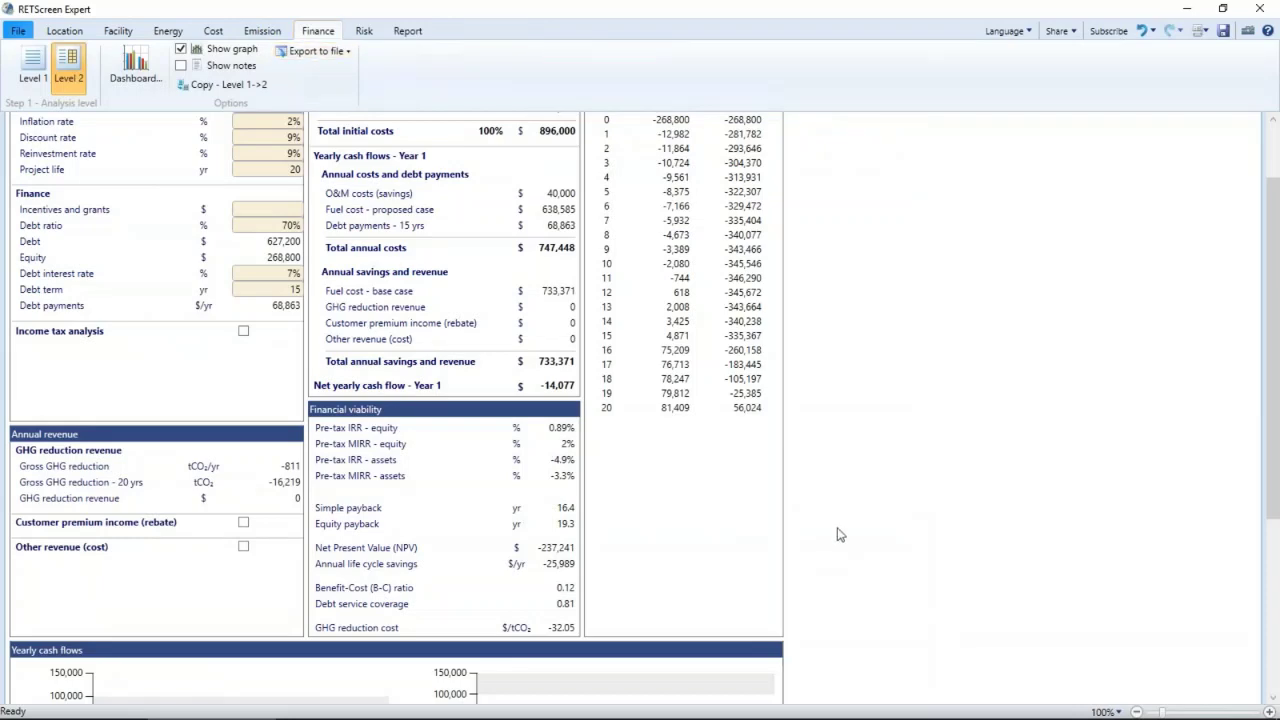
pyautogui.scroll(-4, 840, 535)
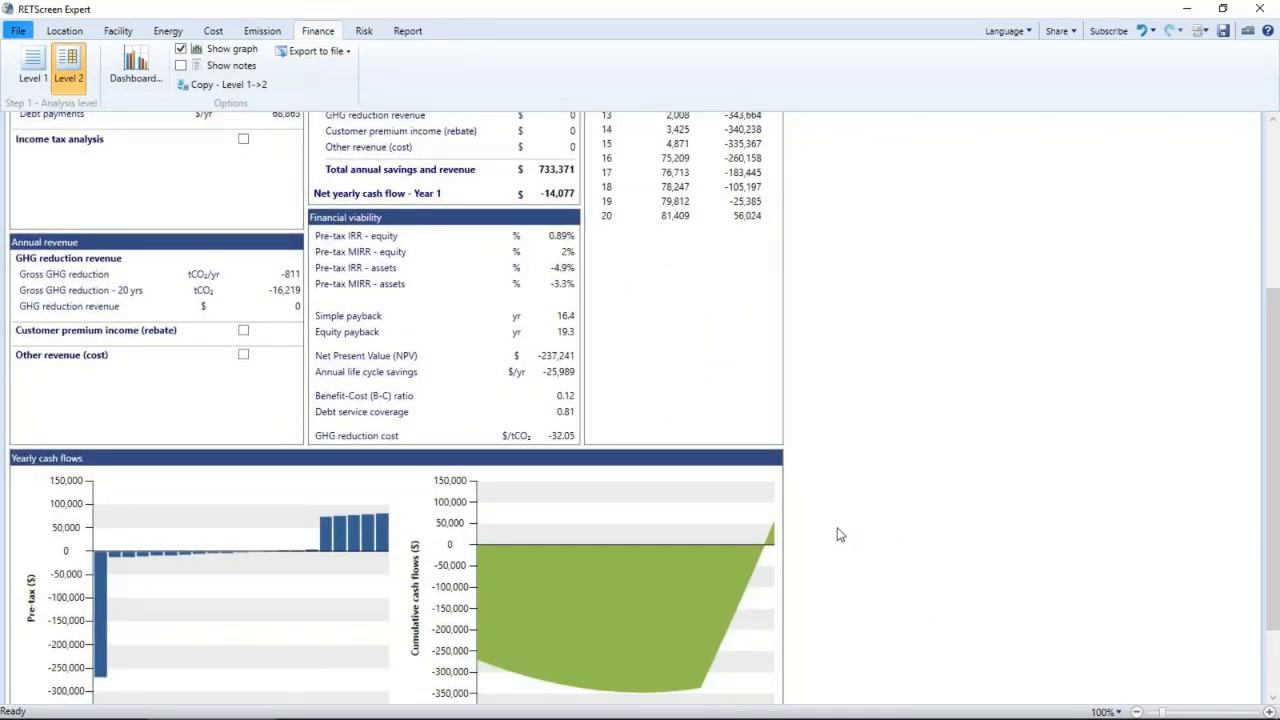
pyautogui.scroll(1, 833, 529)
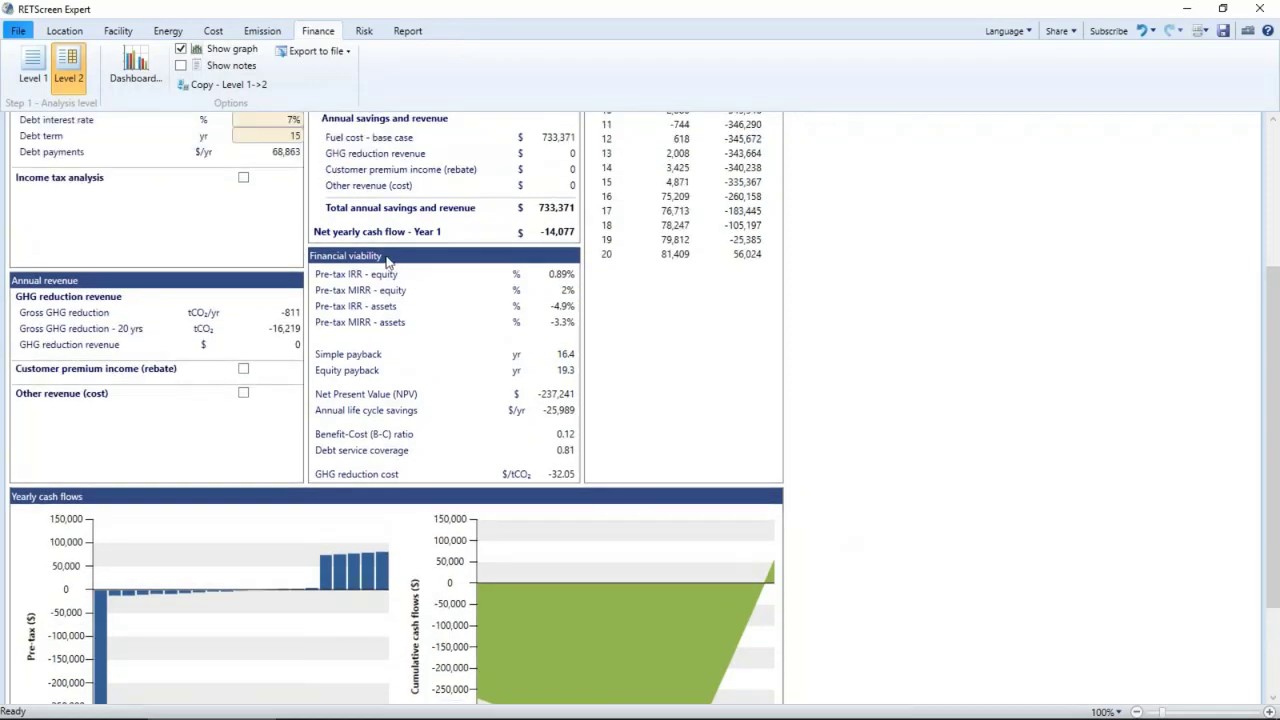
pyautogui.click(266, 33)
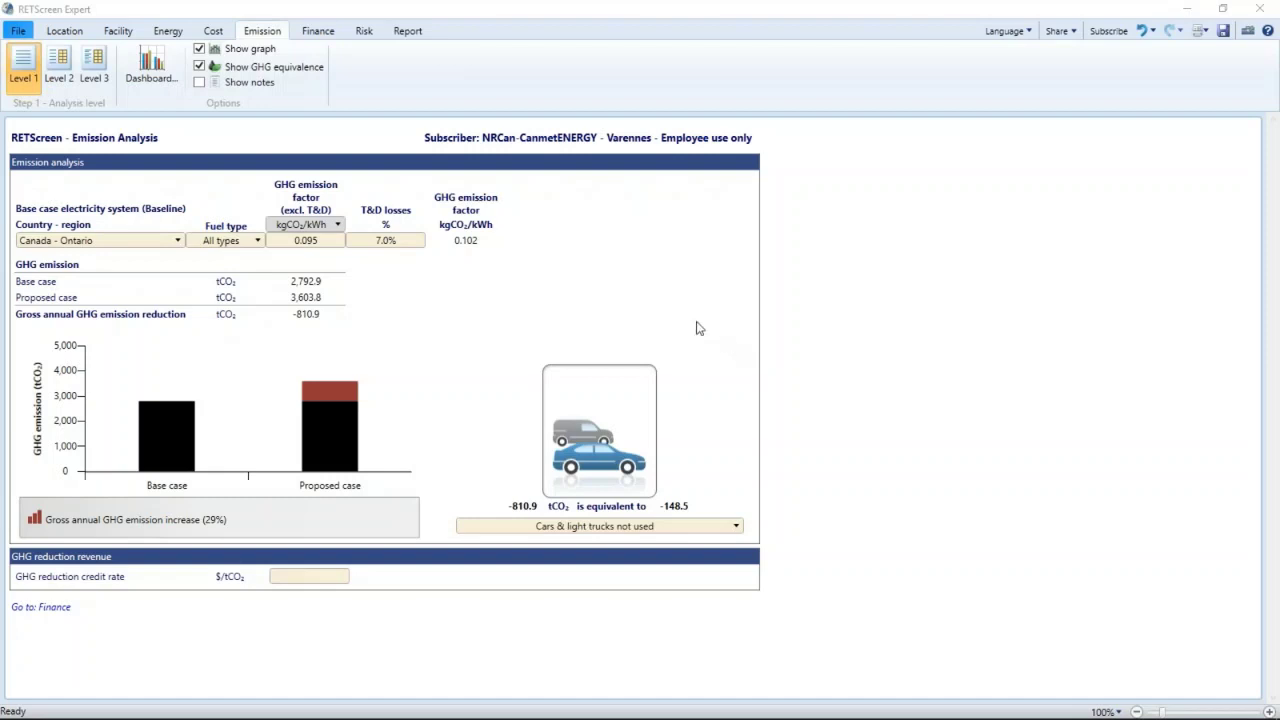
# - Add Biogas as a second fuel with a fuel rate of 0 $/m³ and show the heating value and fuel rate details
pyautogui.click(169, 31)
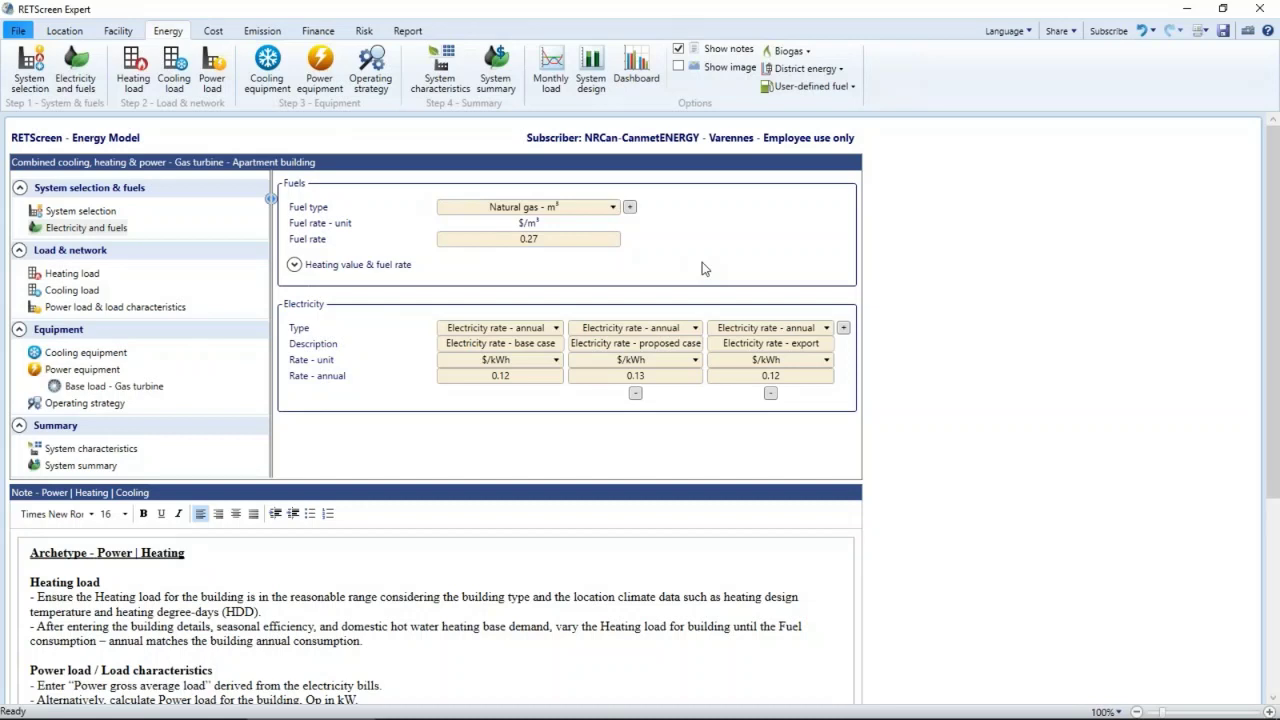
pyautogui.click(630, 207)
pyautogui.click(753, 210)
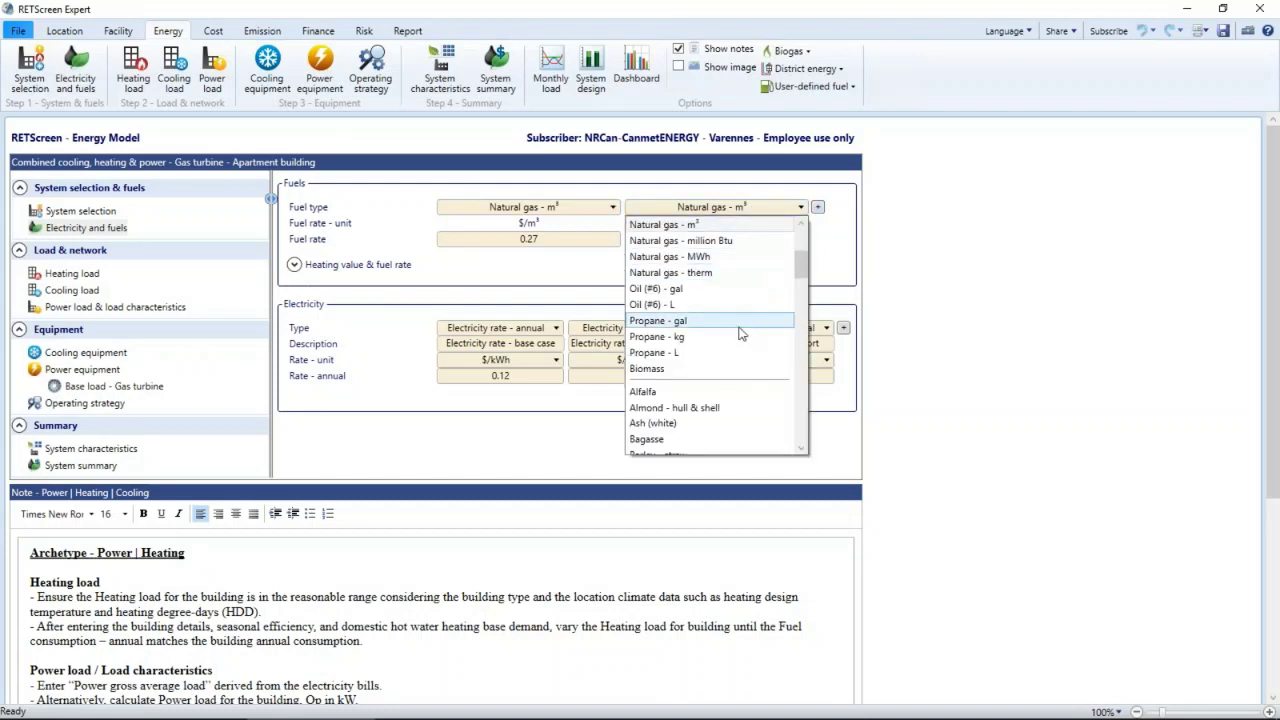
pyautogui.scroll(-2, 723, 395)
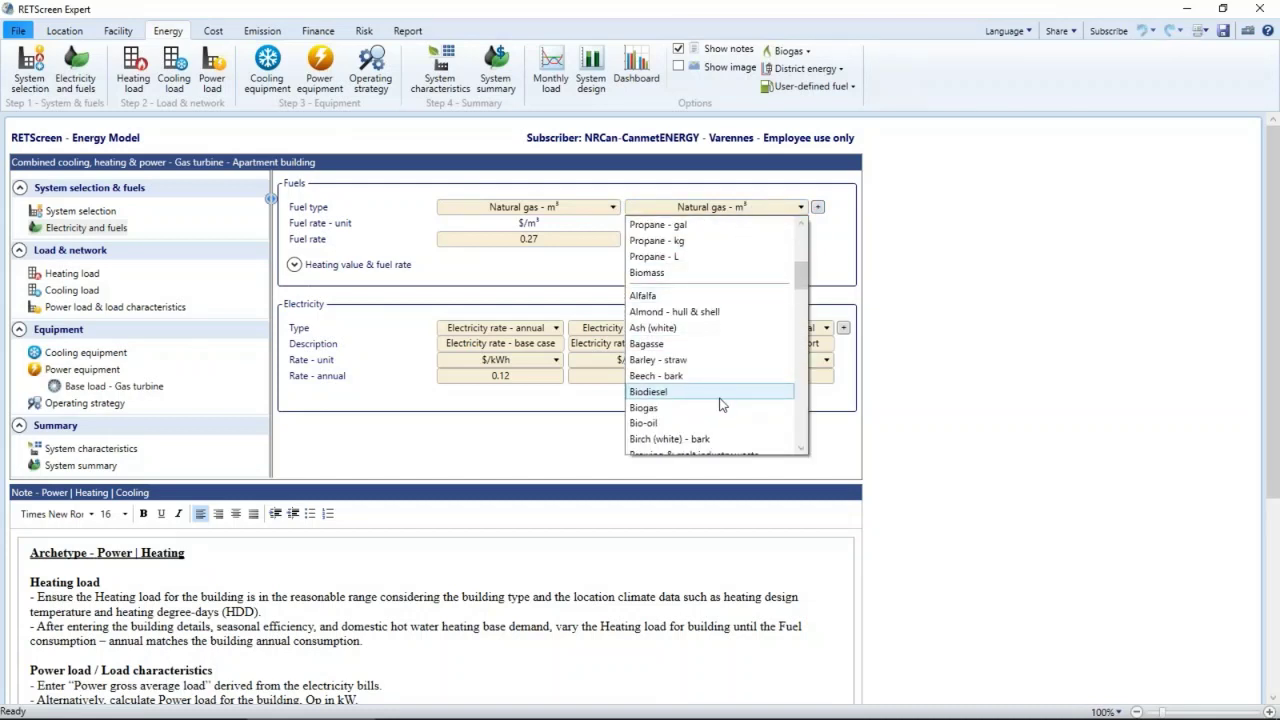
pyautogui.click(723, 408)
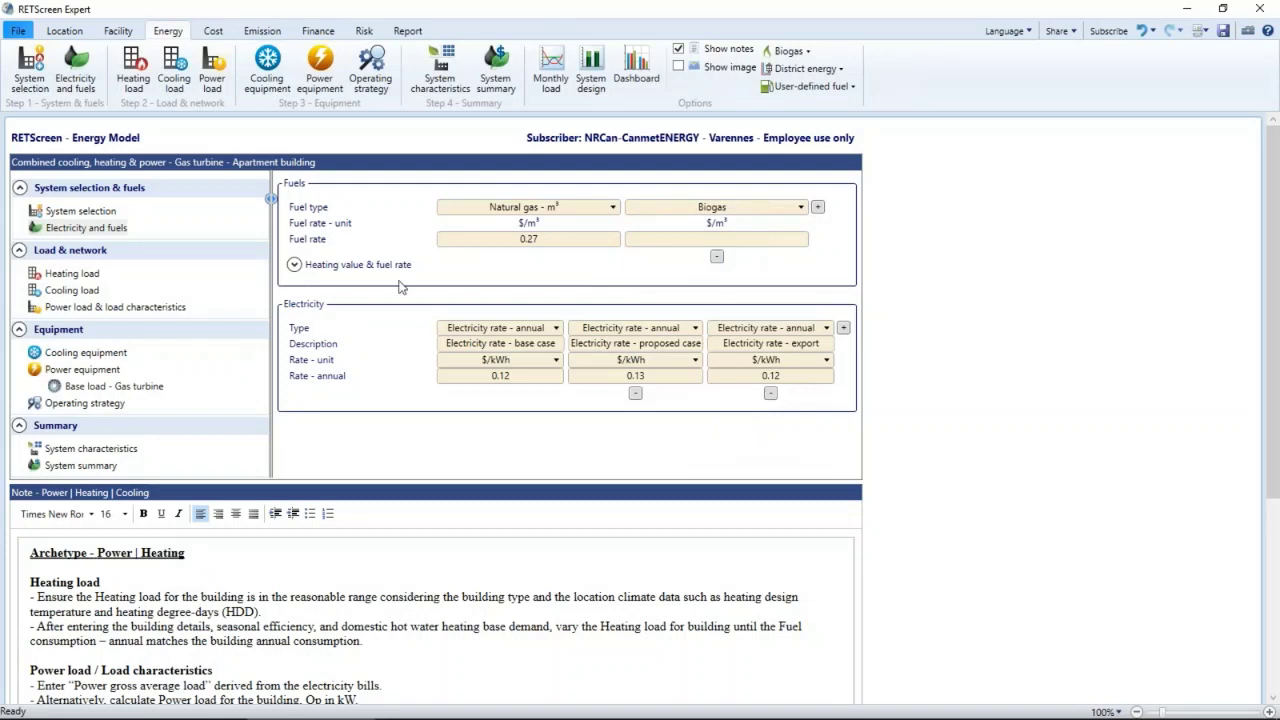
pyautogui.click(368, 268)
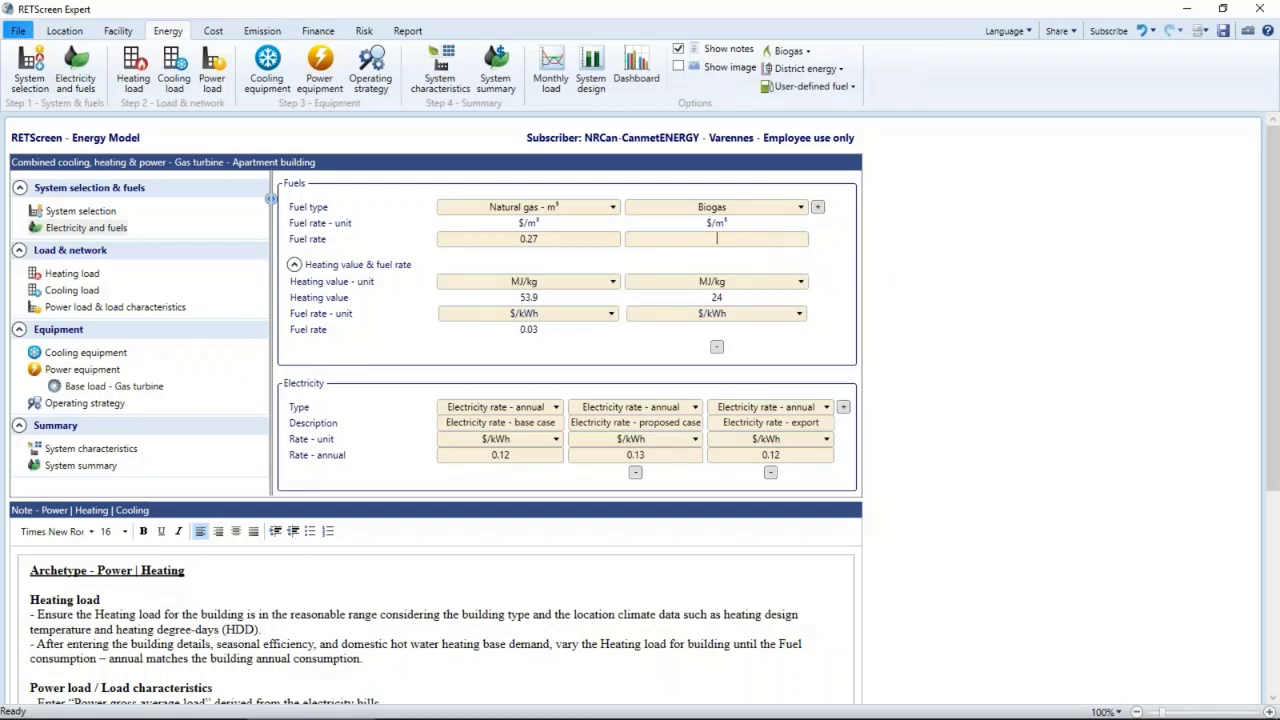
pyautogui.write('0')
pyautogui.press('Tab')
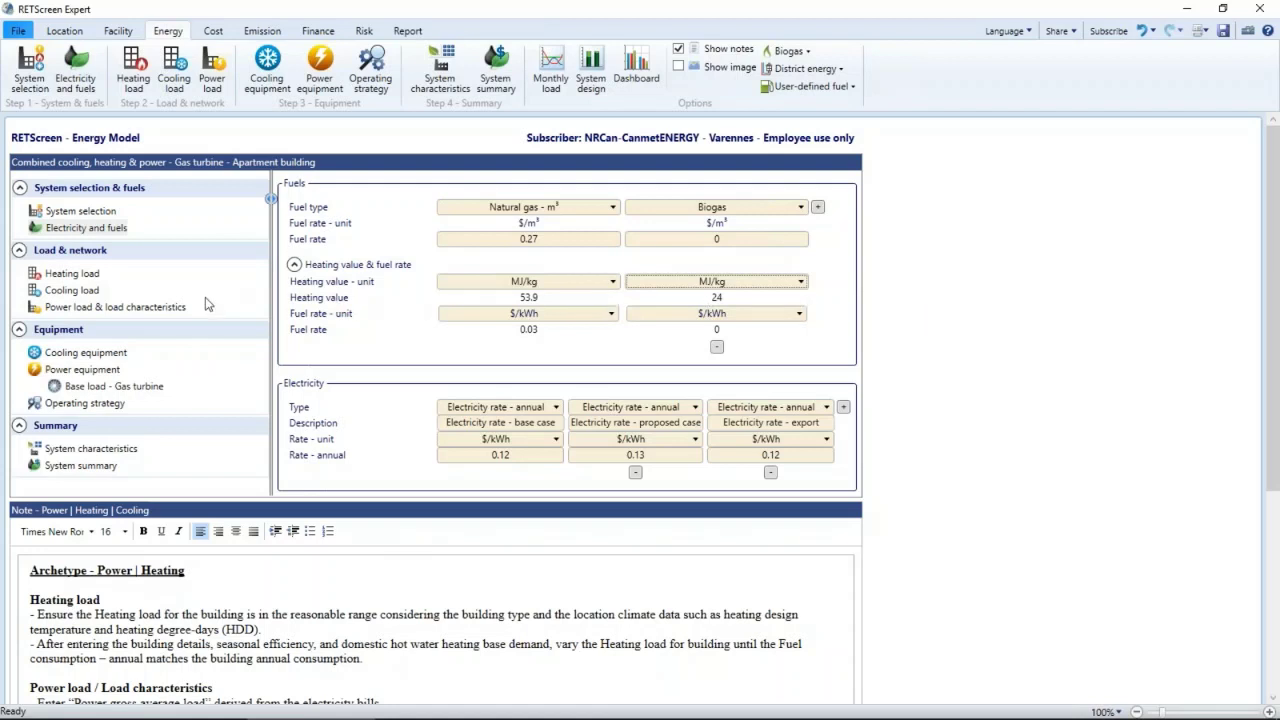
# - Try the monthly multiple-fuels method for the base load gas turbine, adding Biogas alongside natural gas
pyautogui.click(112, 388)
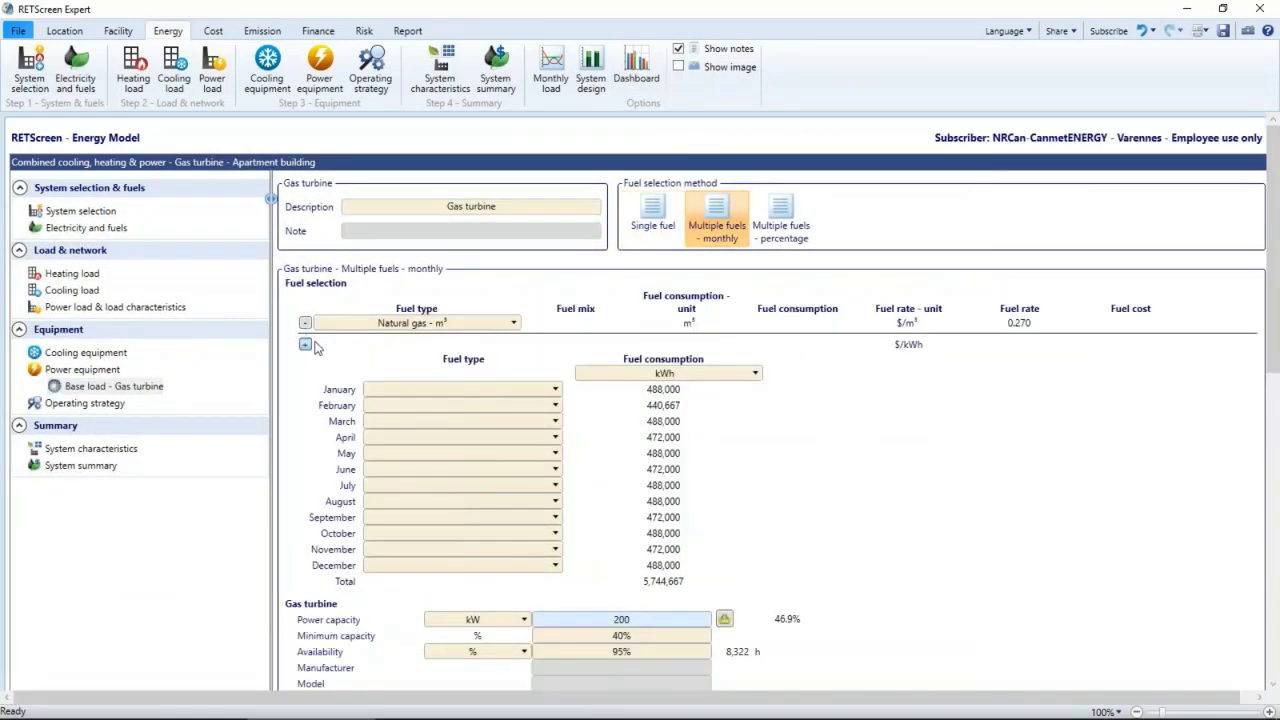
pyautogui.click(305, 344)
pyautogui.click(414, 341)
pyautogui.click(412, 372)
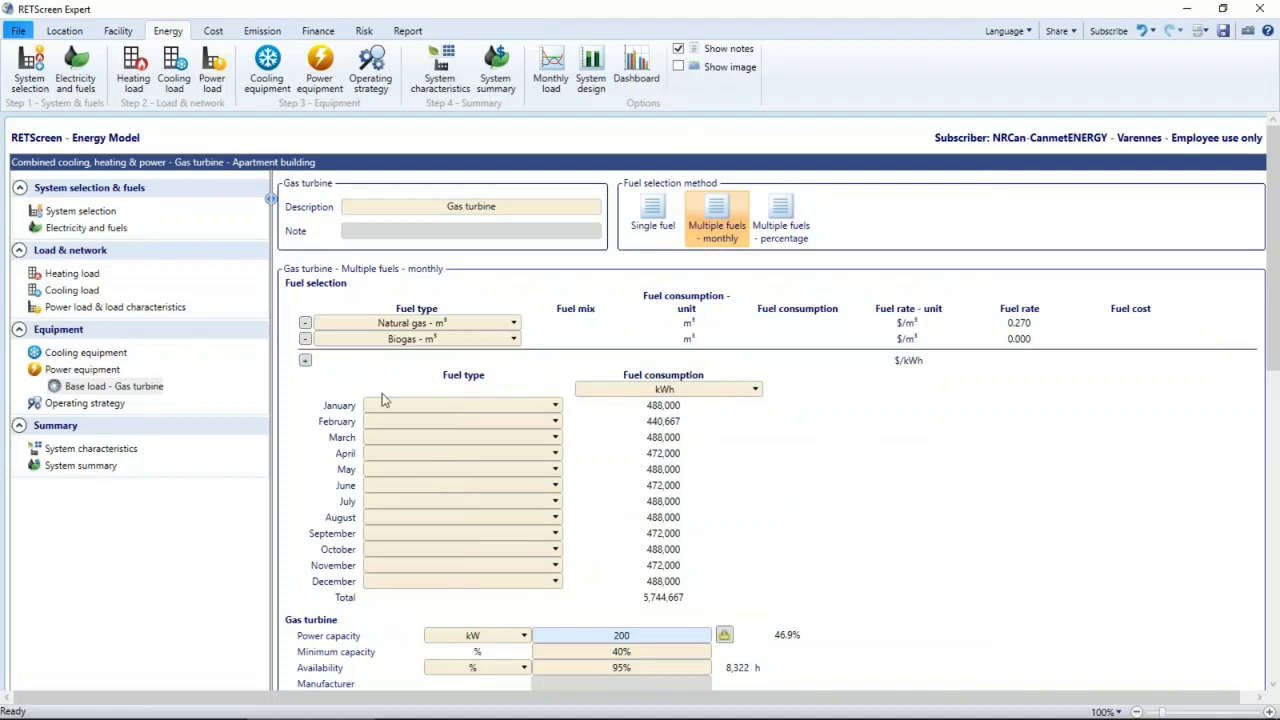
# - Try the percentage-based multiple-fuels method with Biogas as the gas turbine's second fuel, and return the fuel selection to Single fuel
pyautogui.click(764, 240)
pyautogui.click(305, 344)
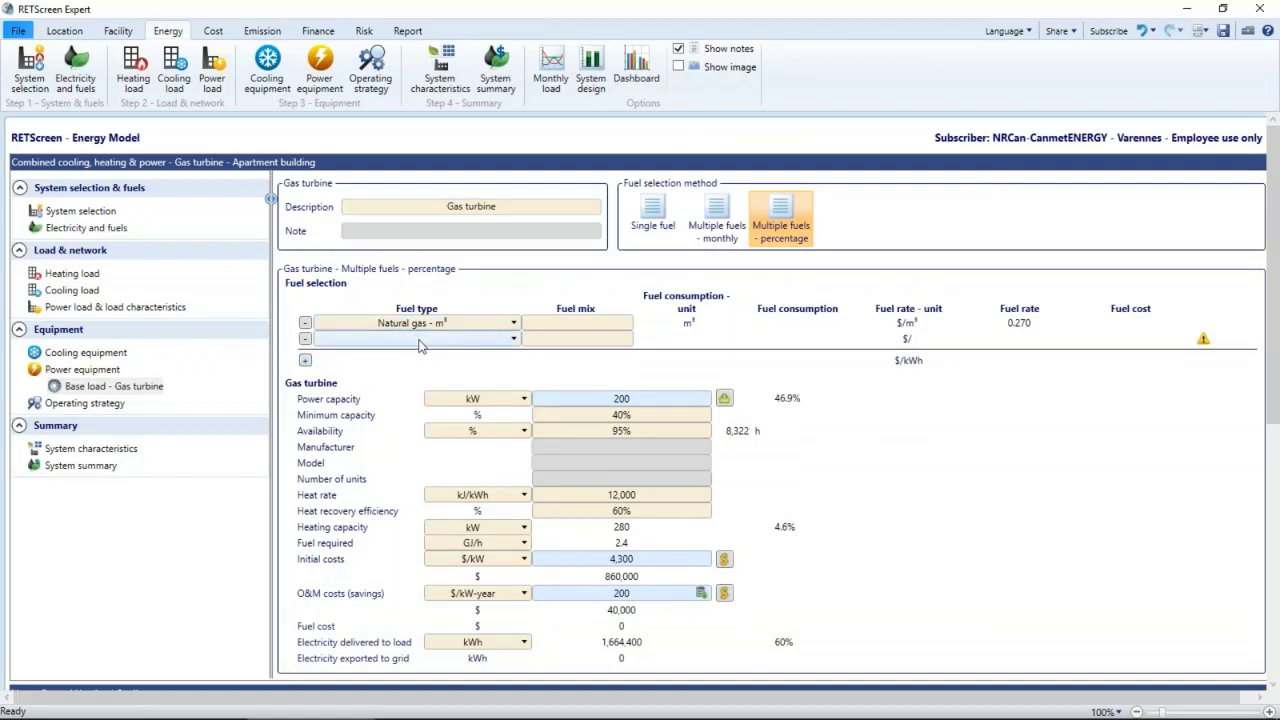
pyautogui.click(414, 338)
pyautogui.click(424, 370)
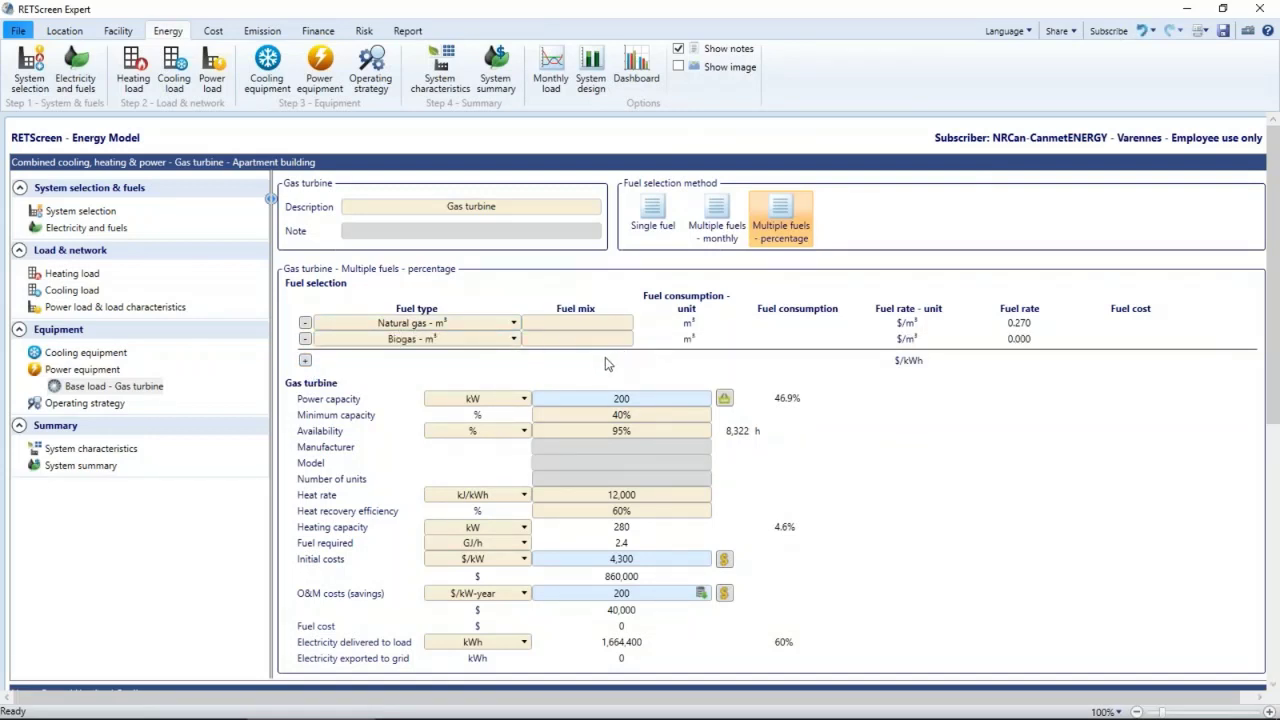
pyautogui.click(655, 229)
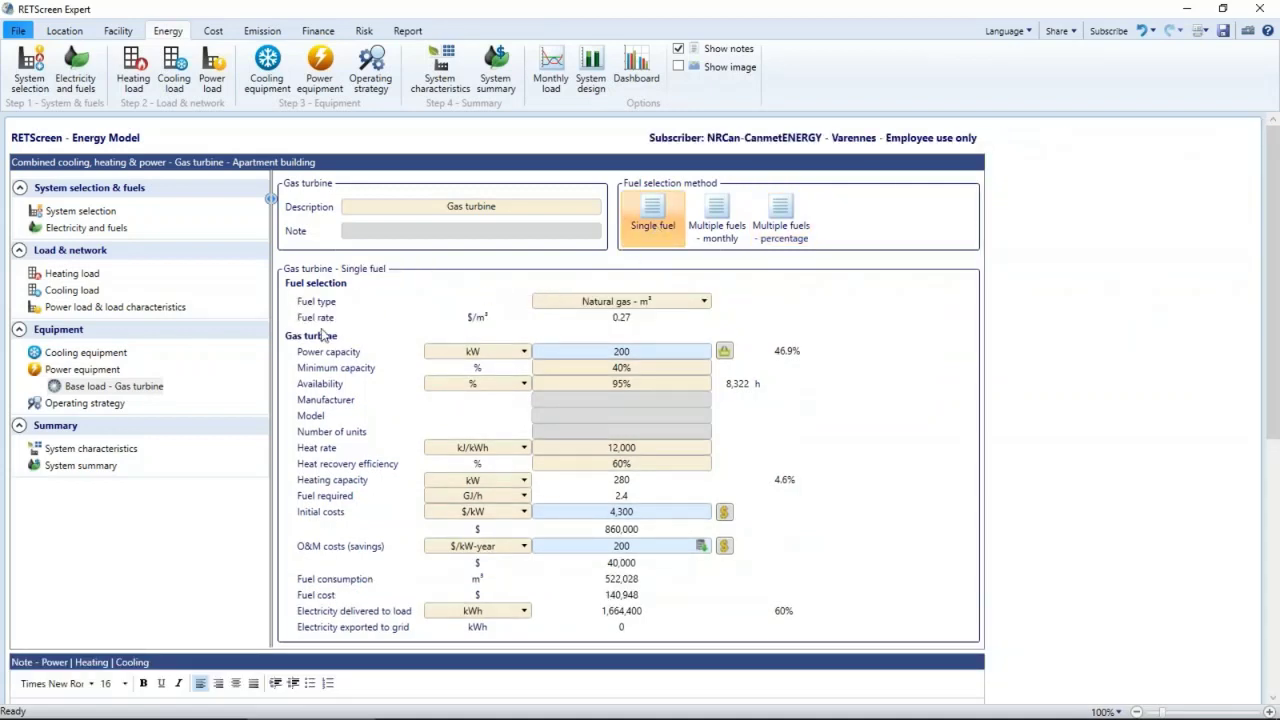
# - Enable Power system #2 in the proposed case and set its technology to Reciprocating engine
pyautogui.click(115, 371)
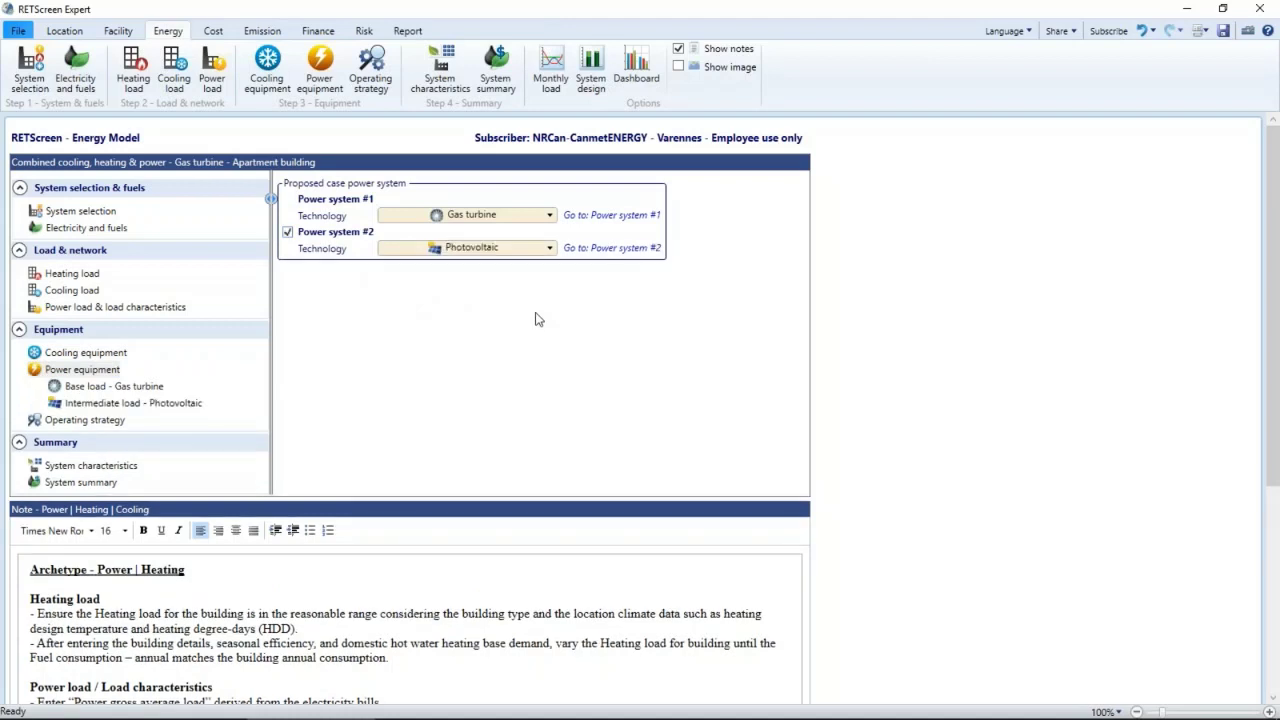
pyautogui.click(540, 252)
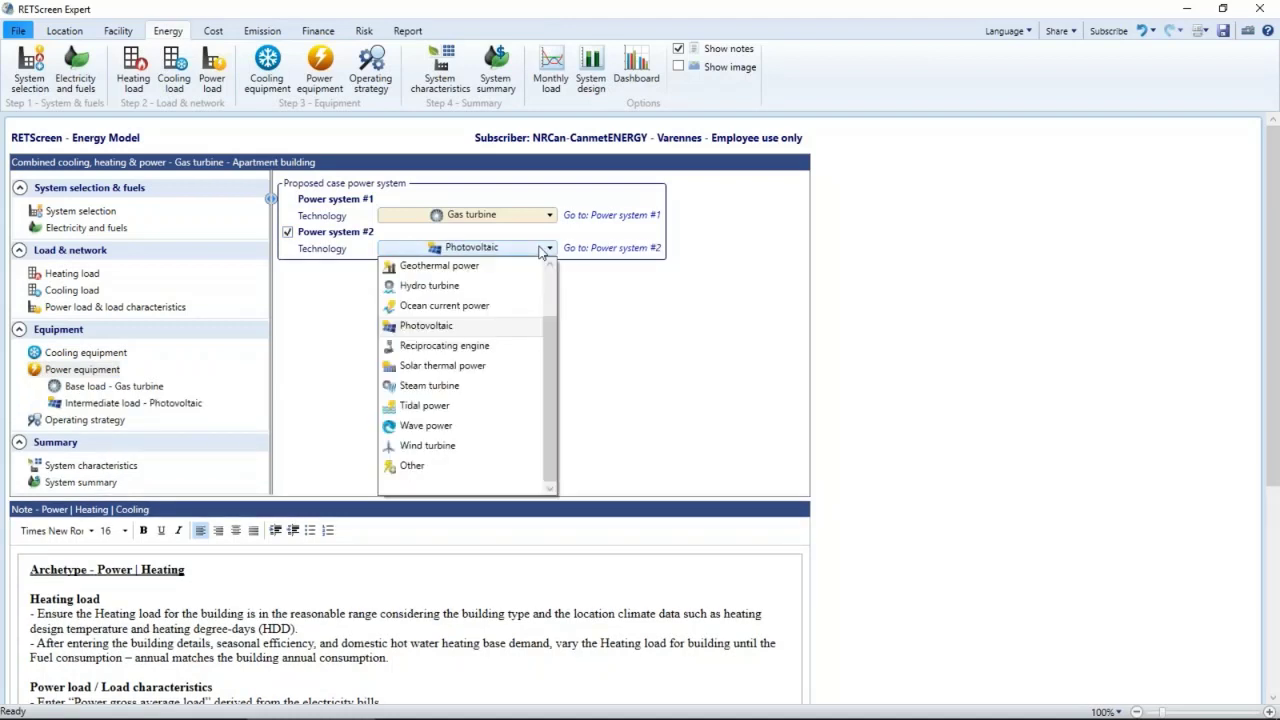
pyautogui.click(491, 347)
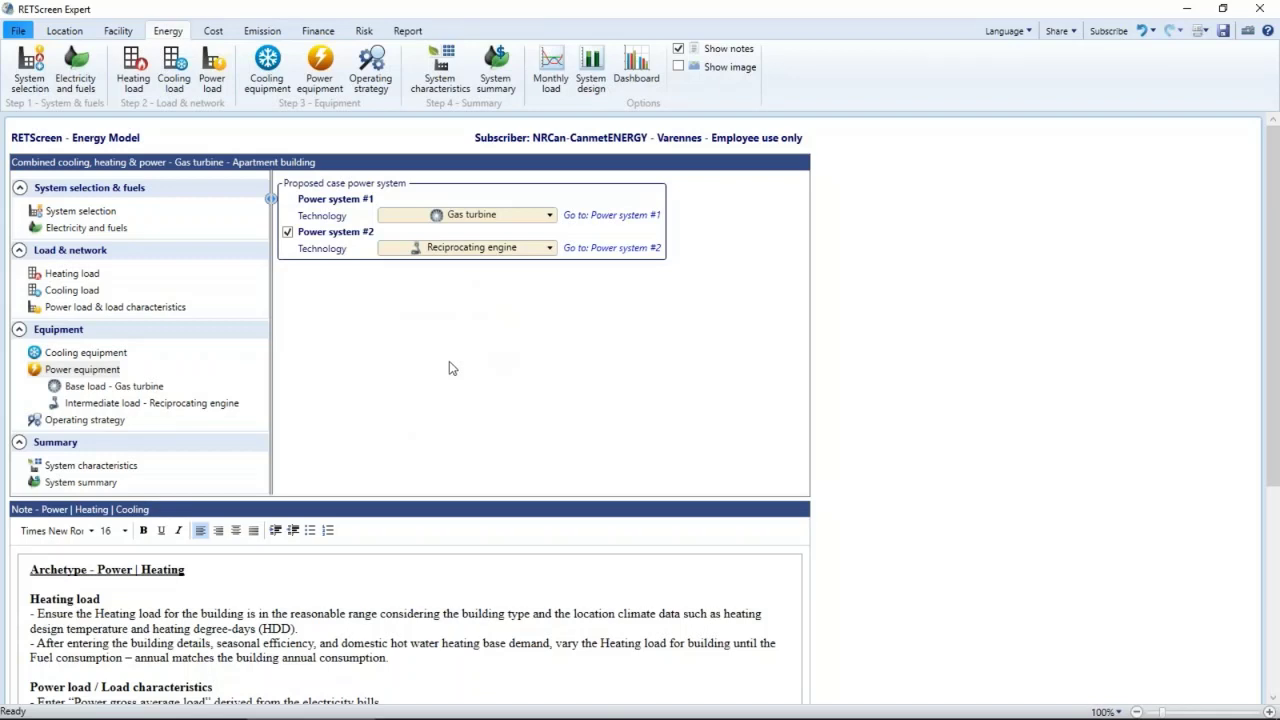
# - Open the intermediate load reciprocating engine's settings and show the system design graph beside them
pyautogui.click(139, 405)
pyautogui.click(180, 406)
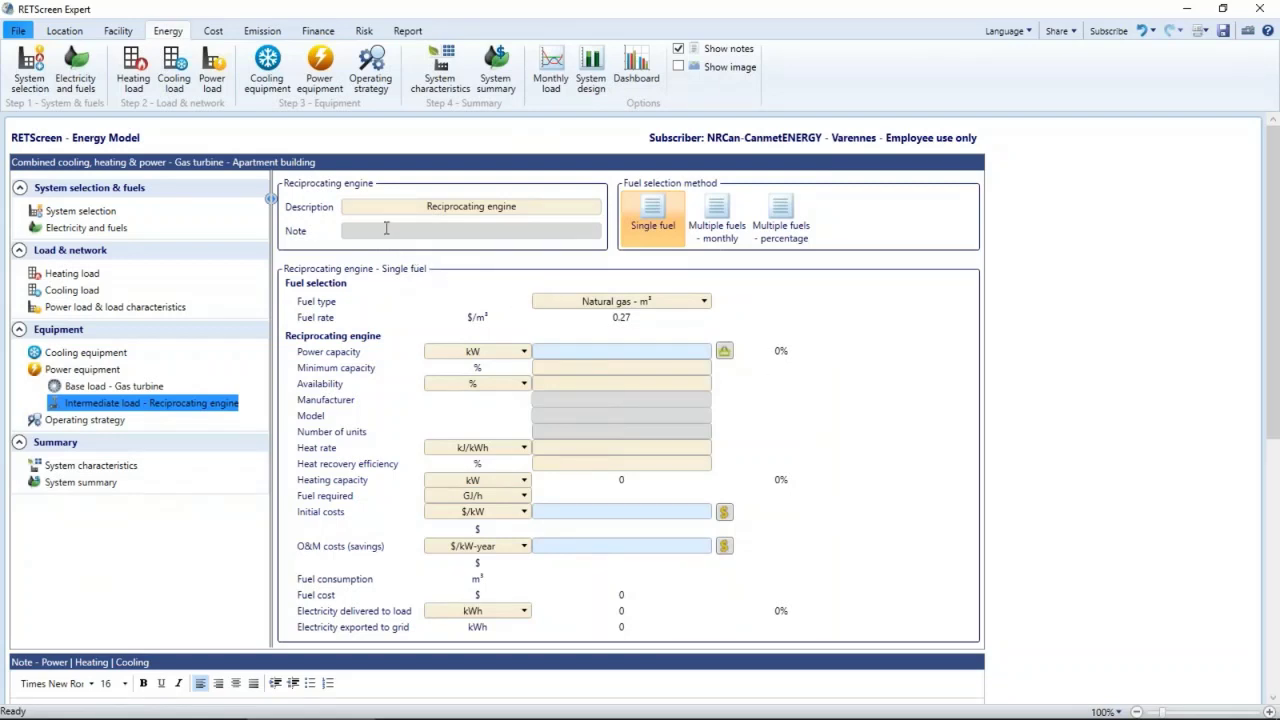
pyautogui.click(592, 84)
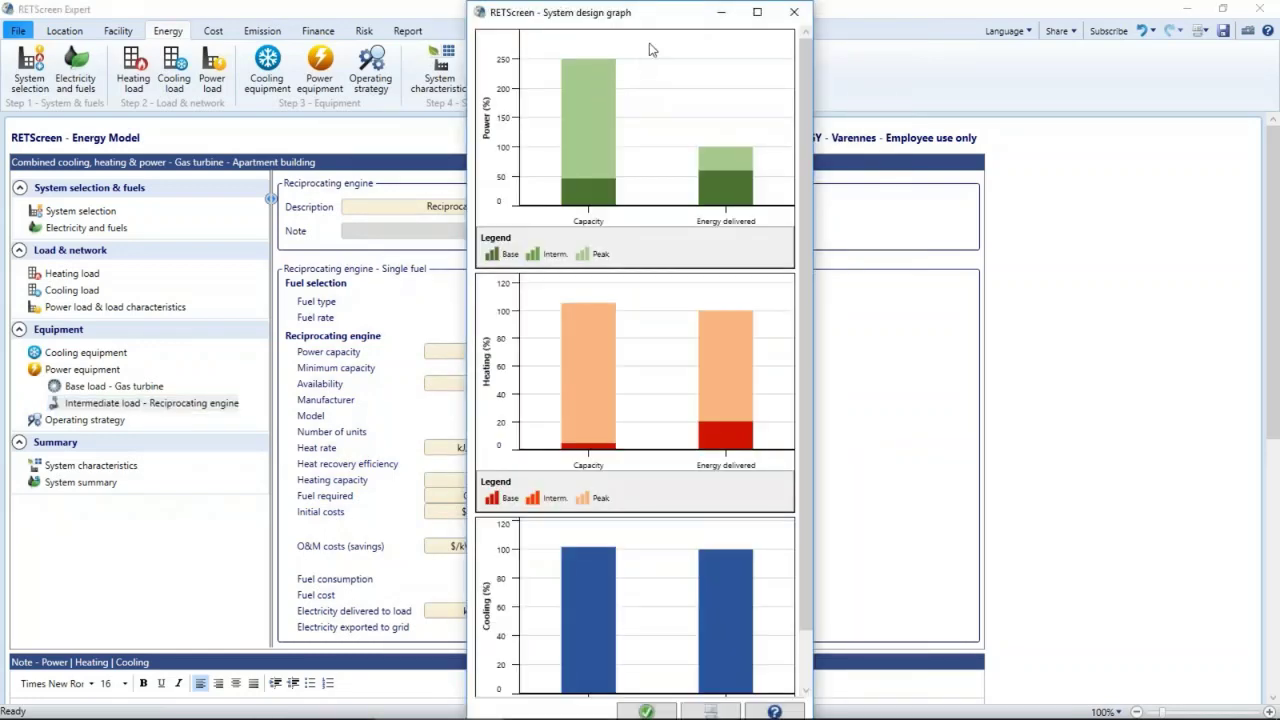
pyautogui.moveTo(663, 24); pyautogui.dragTo(1157, 40)
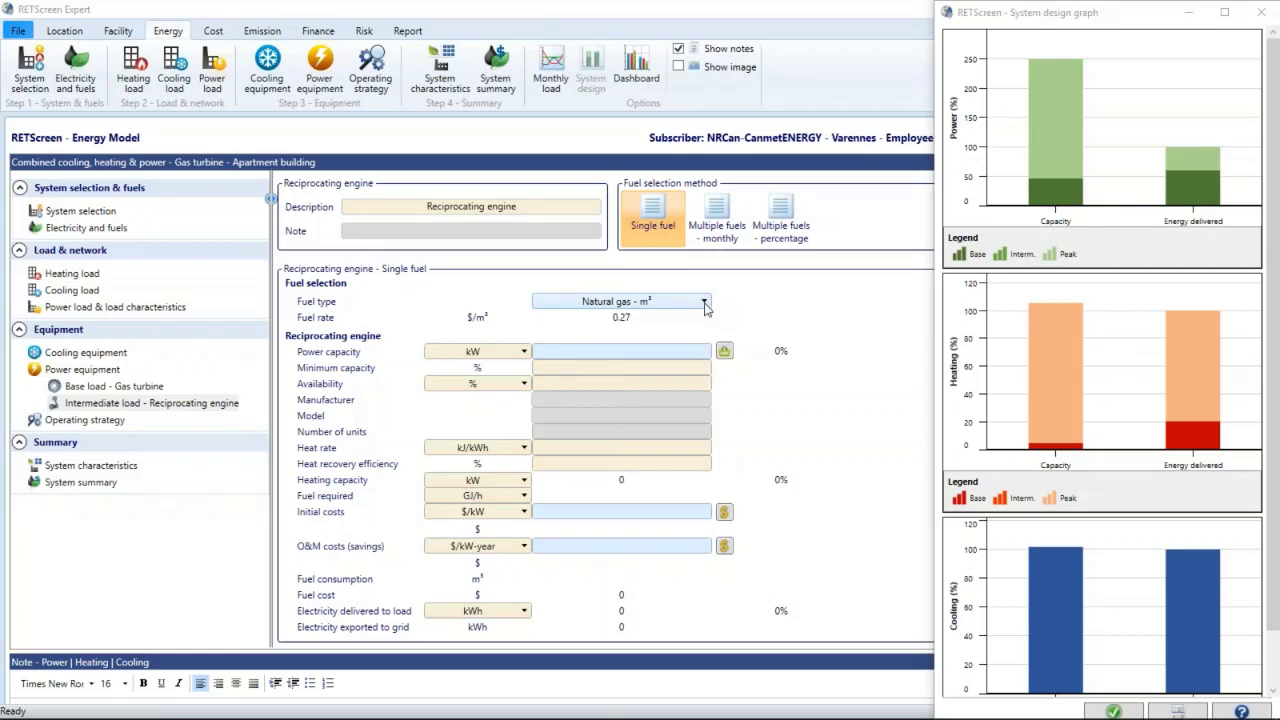
# - Set the reciprocating engine's power capacity to 200 kW and its fuel type to Biogas
pyautogui.click(621, 351)
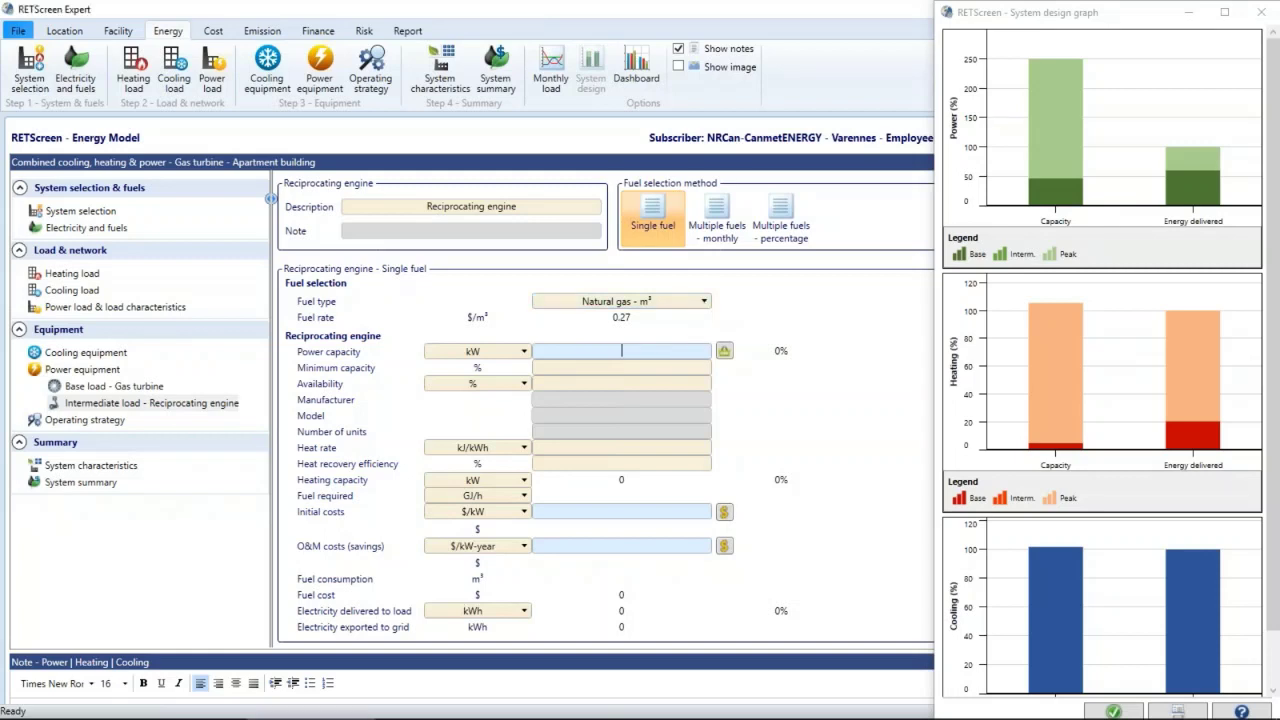
pyautogui.write('200')
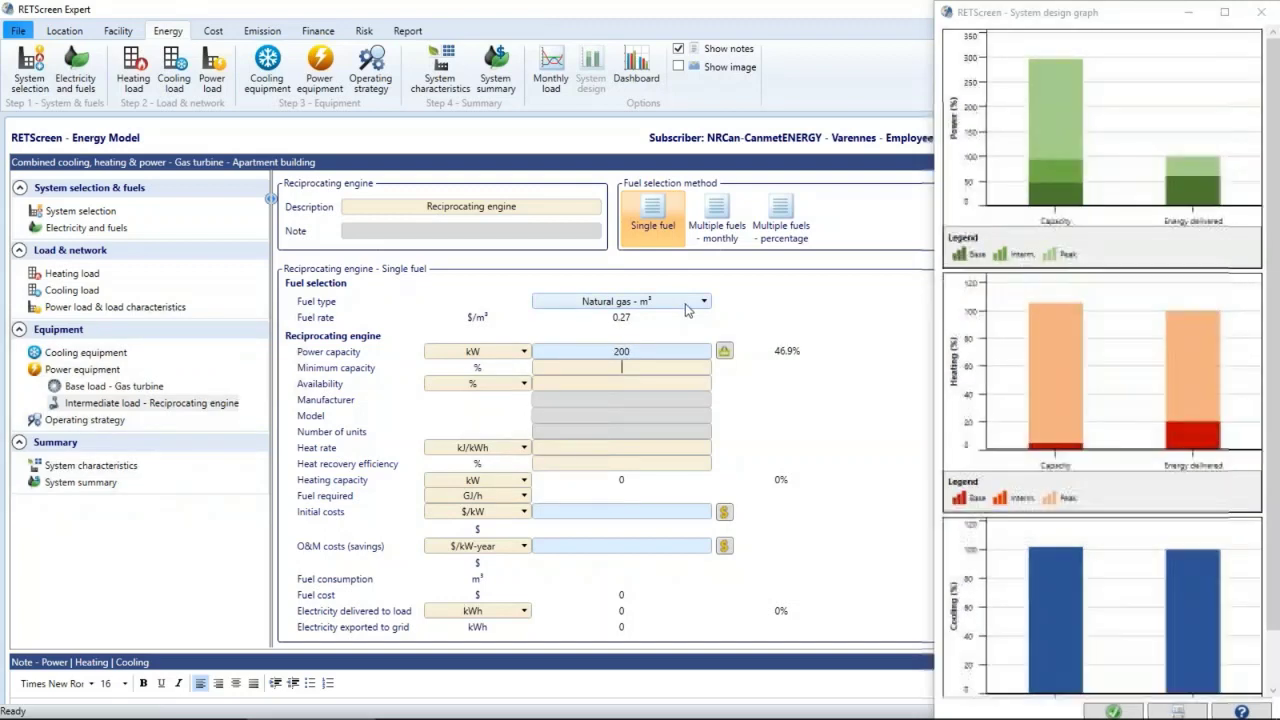
pyautogui.click(665, 301)
pyautogui.click(674, 338)
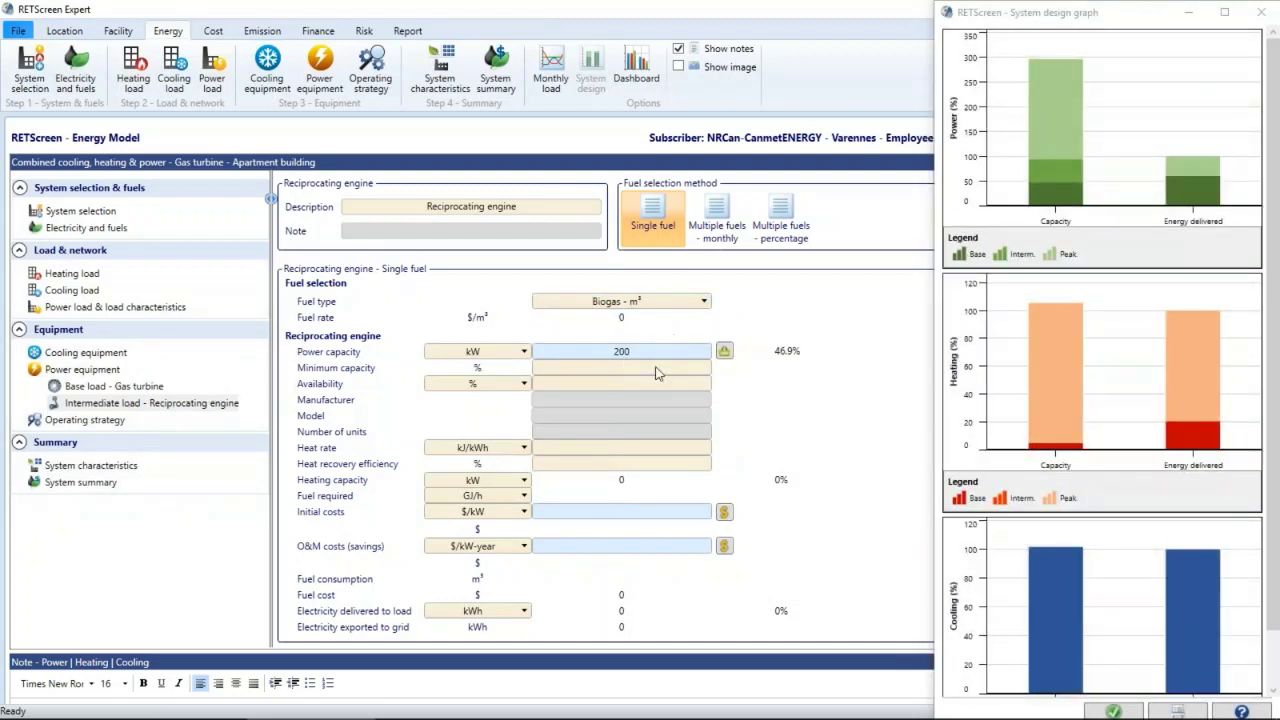
# - Set the reciprocating engine's minimum capacity to 40% and its availability to 95%
pyautogui.click(622, 367)
pyautogui.write('40')
pyautogui.press('Return')
pyautogui.write('95')
pyautogui.press('Return')
# - Look up the typical HHV heat rates for reciprocating engines under 6 MW in the heat rate help, and close it
pyautogui.click(539, 450)
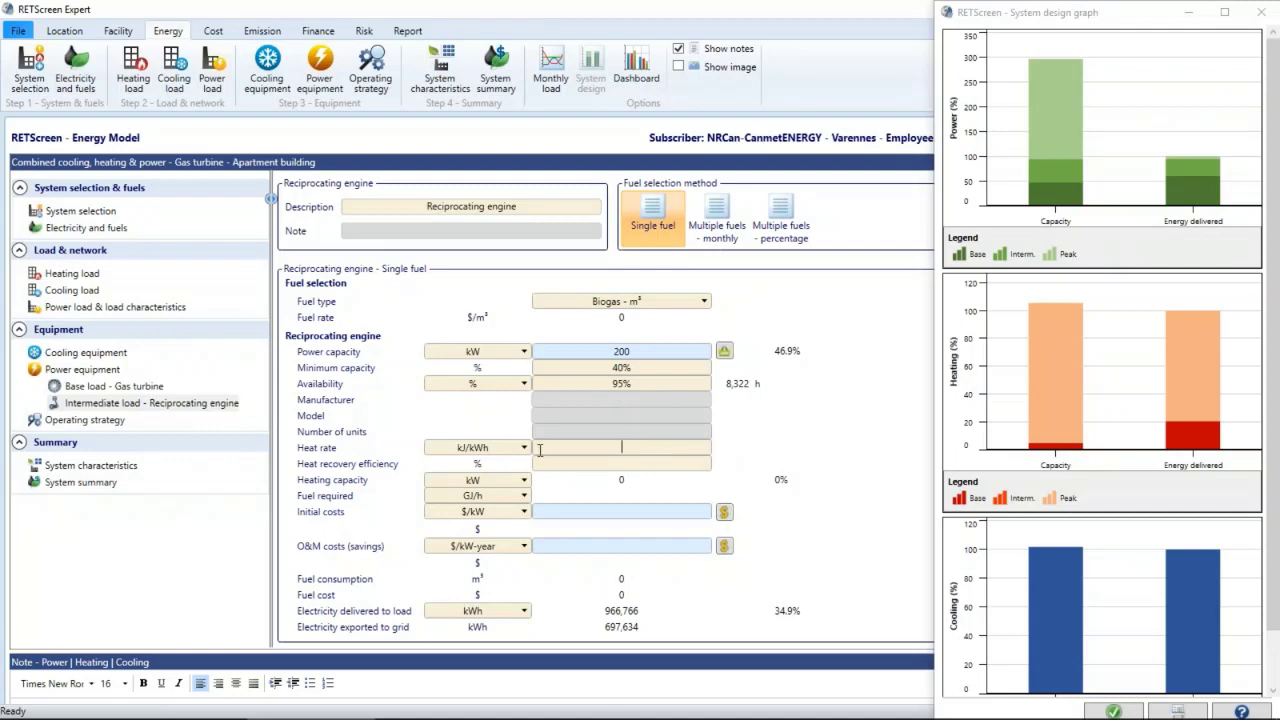
pyautogui.click(322, 448)
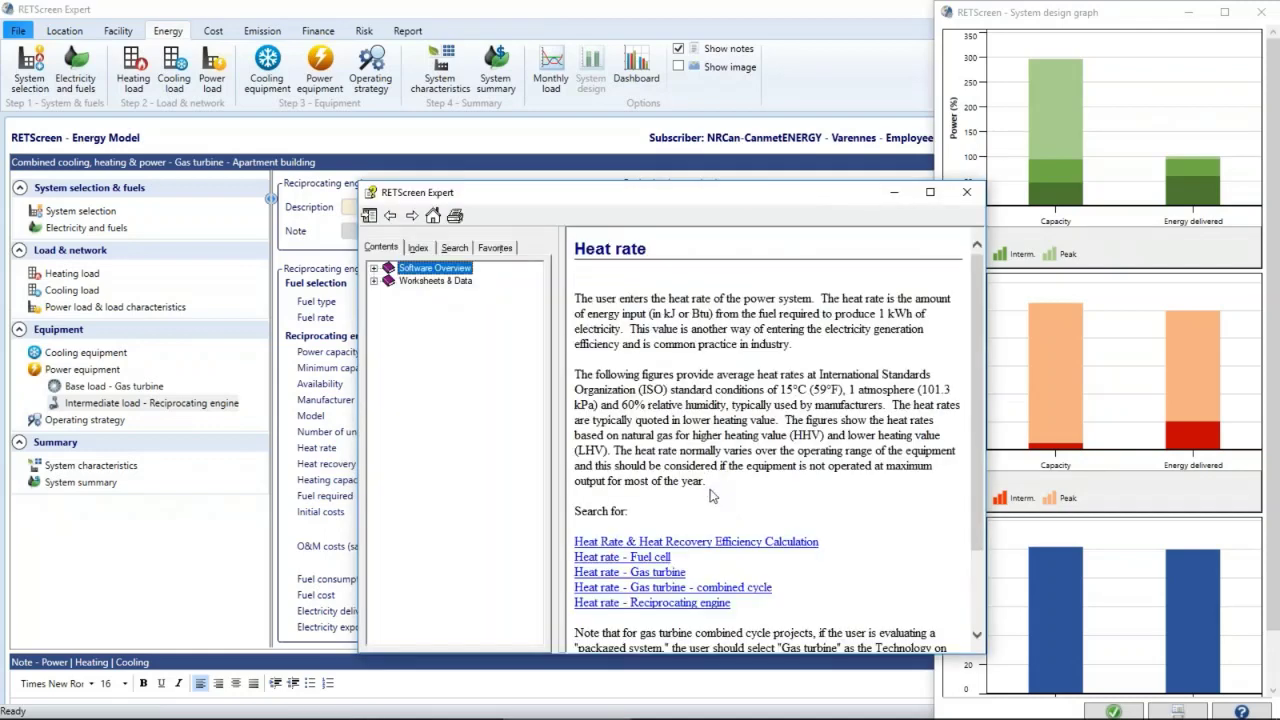
pyautogui.click(705, 603)
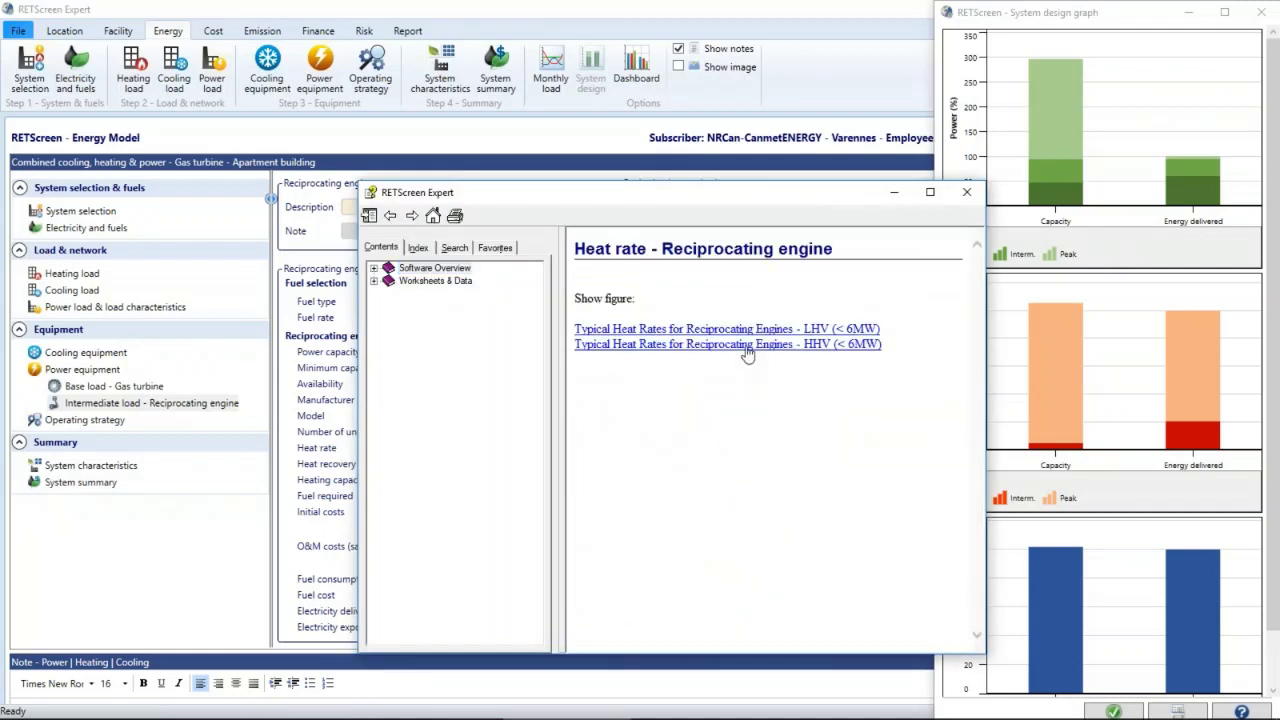
pyautogui.click(746, 346)
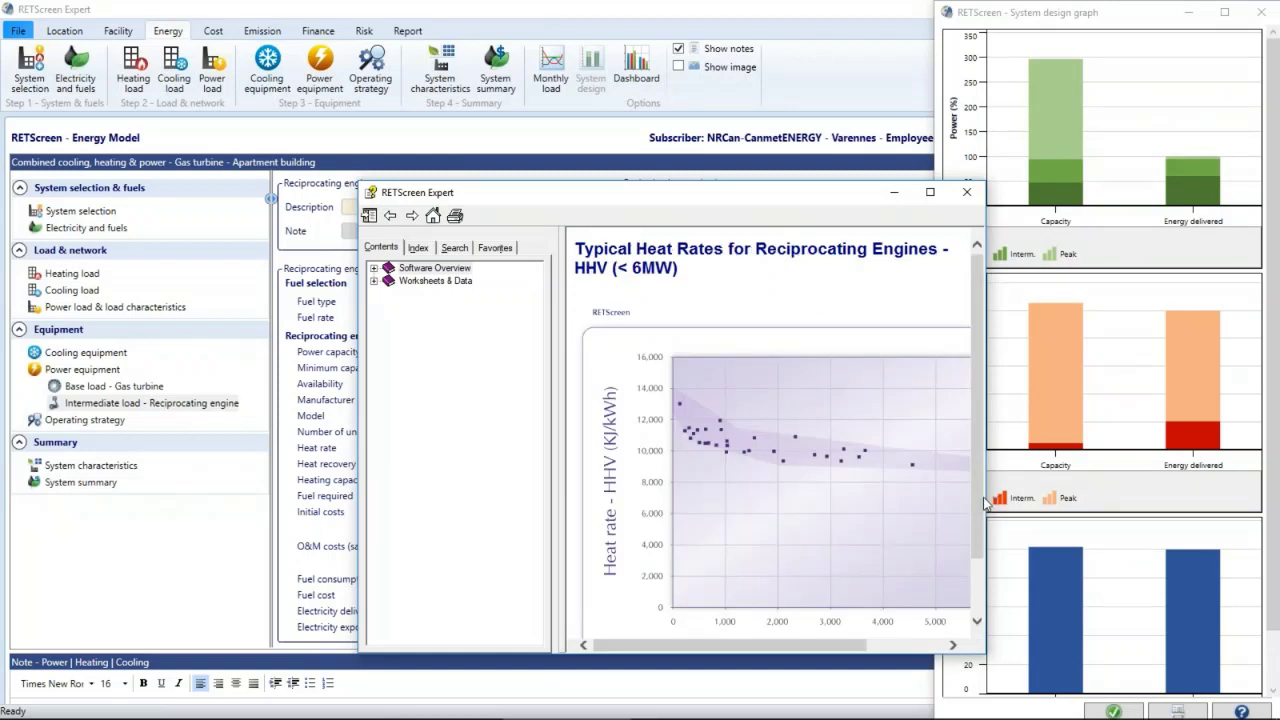
pyautogui.click(966, 192)
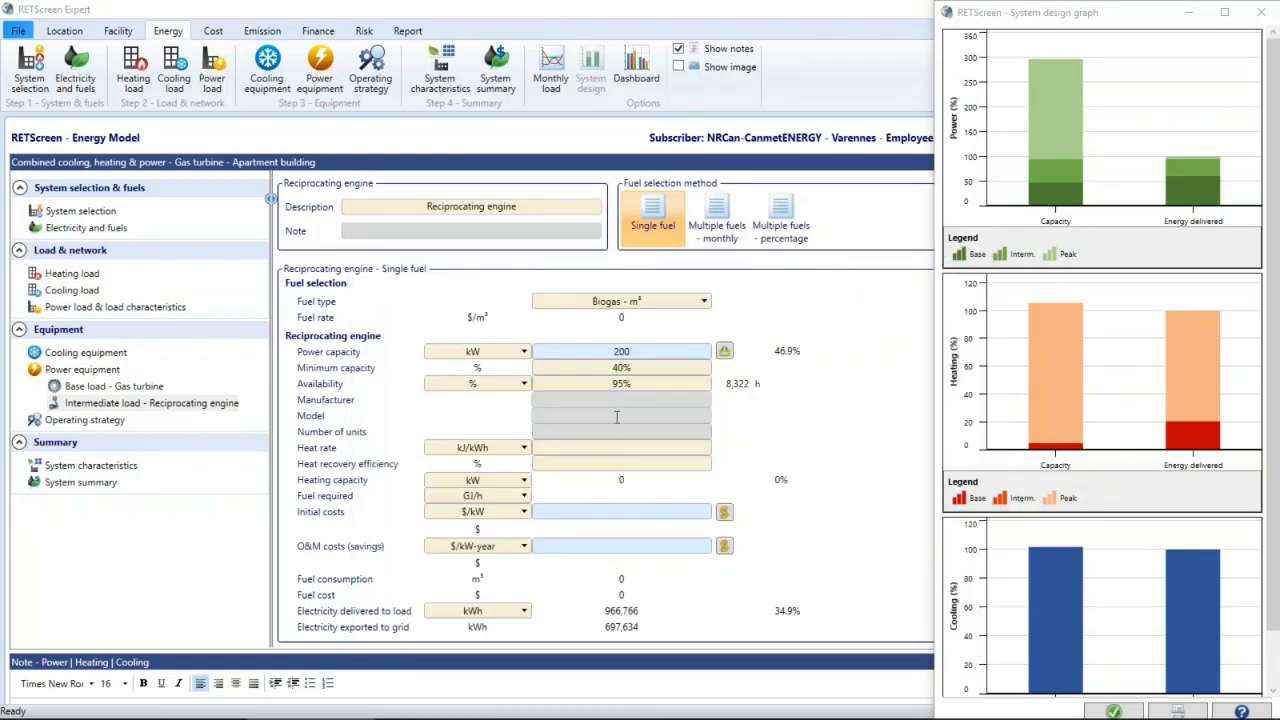
# - Set the reciprocating engine's heat rate to 13,000 kJ/kWh and its heat recovery efficiency to 60%
pyautogui.click(625, 448)
pyautogui.write('13000')
pyautogui.press('Tab')
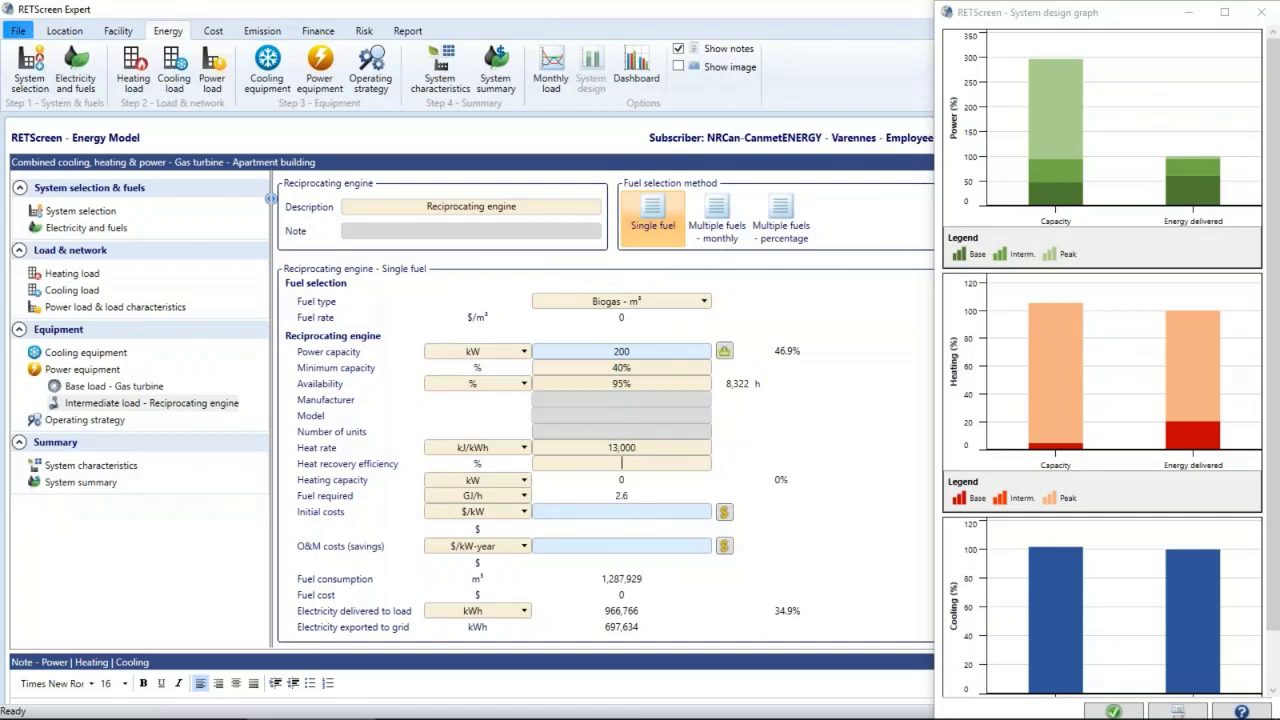
pyautogui.write('60')
pyautogui.press('Tab')
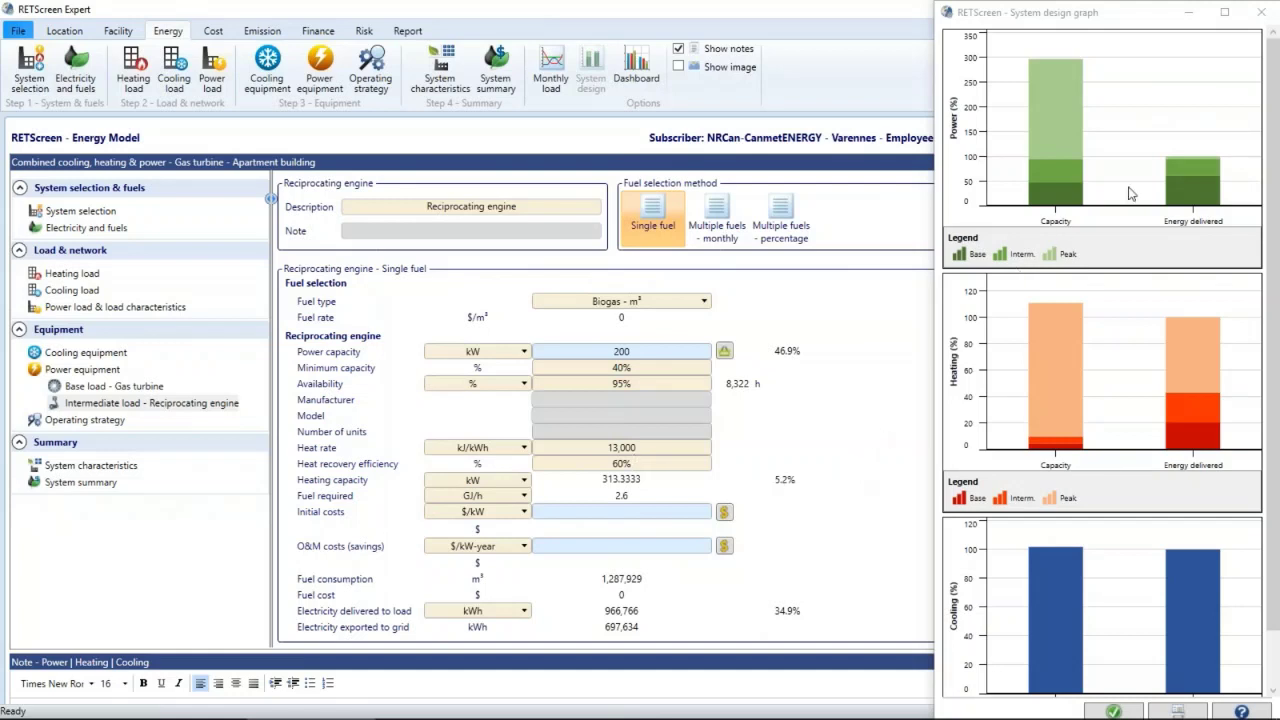
# - Fill in initial costs of 5,300 $/kW and O&M costs of 368 $/kW-year from the cost database, and close the system design graph
pyautogui.moveTo(1081, 178)
pyautogui.click(724, 512)
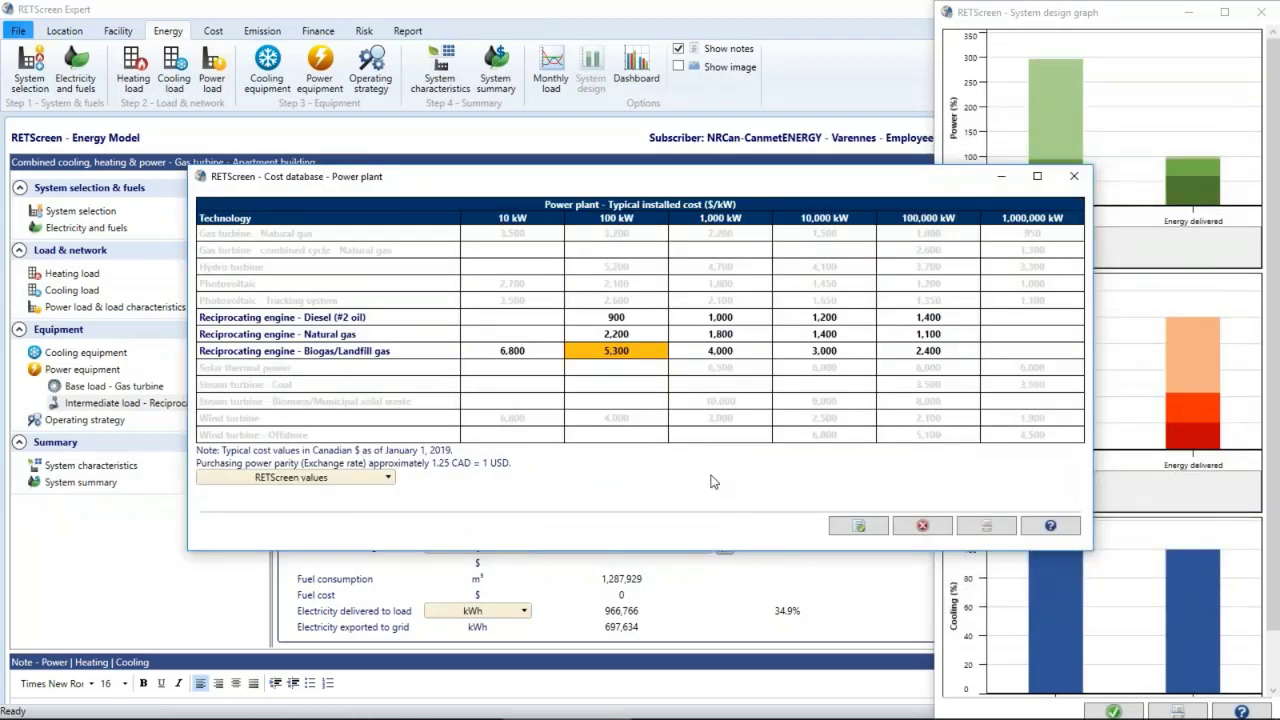
pyautogui.click(859, 529)
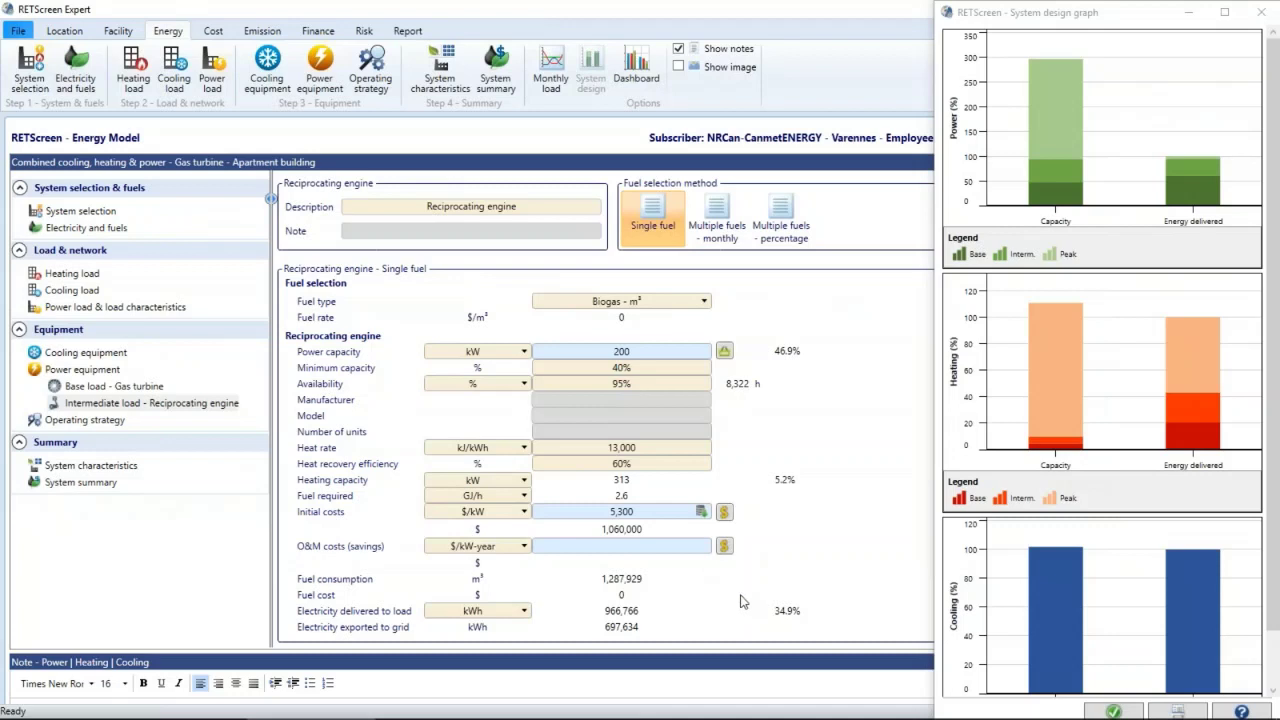
pyautogui.click(724, 546)
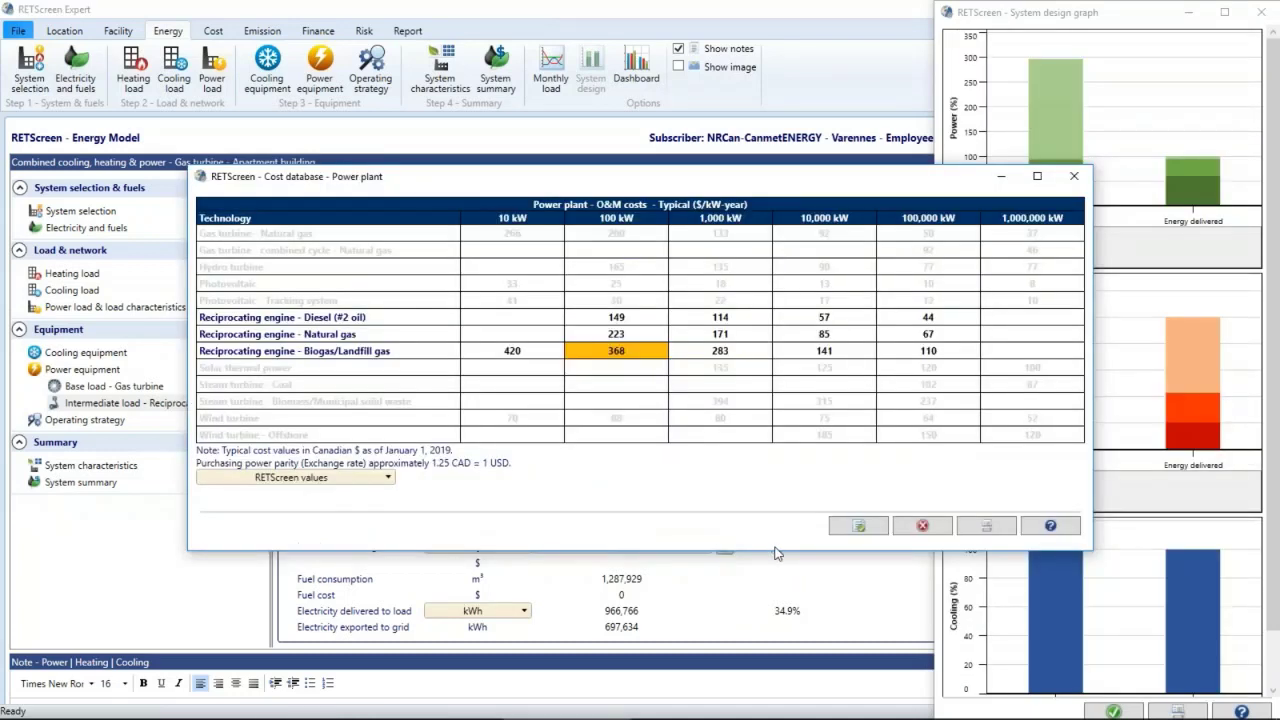
pyautogui.click(872, 530)
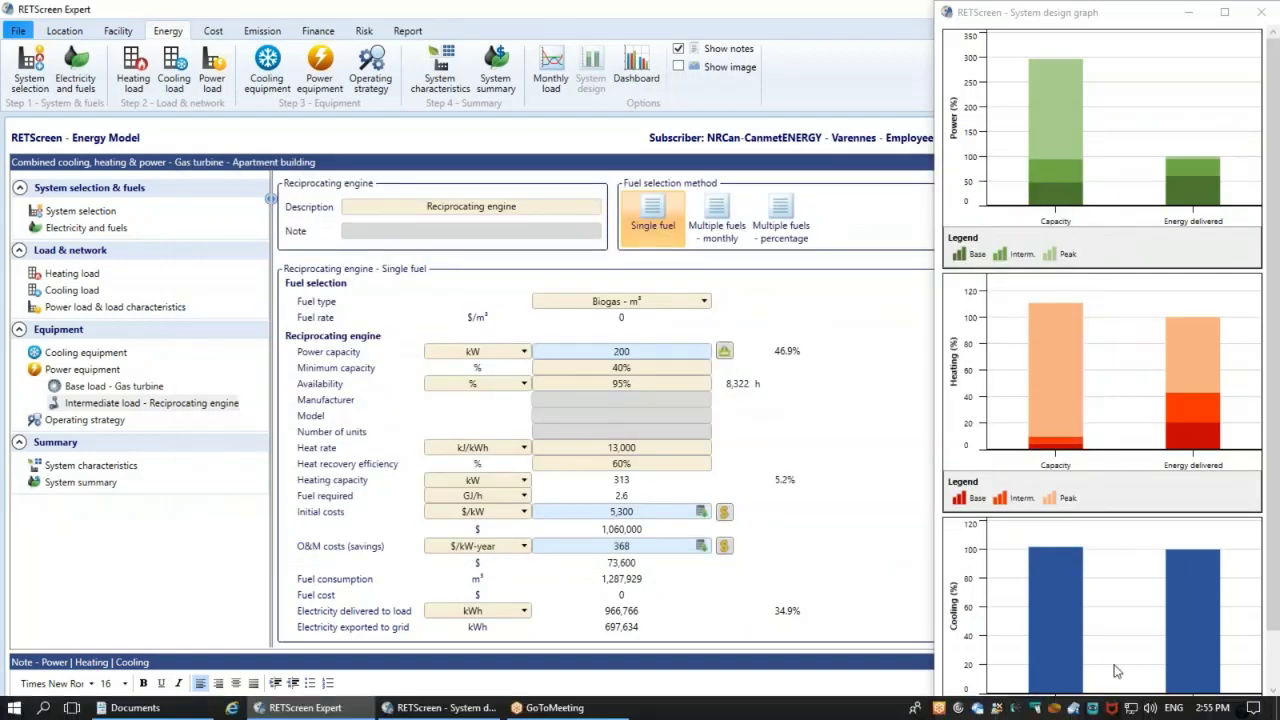
pyautogui.click(1261, 12)
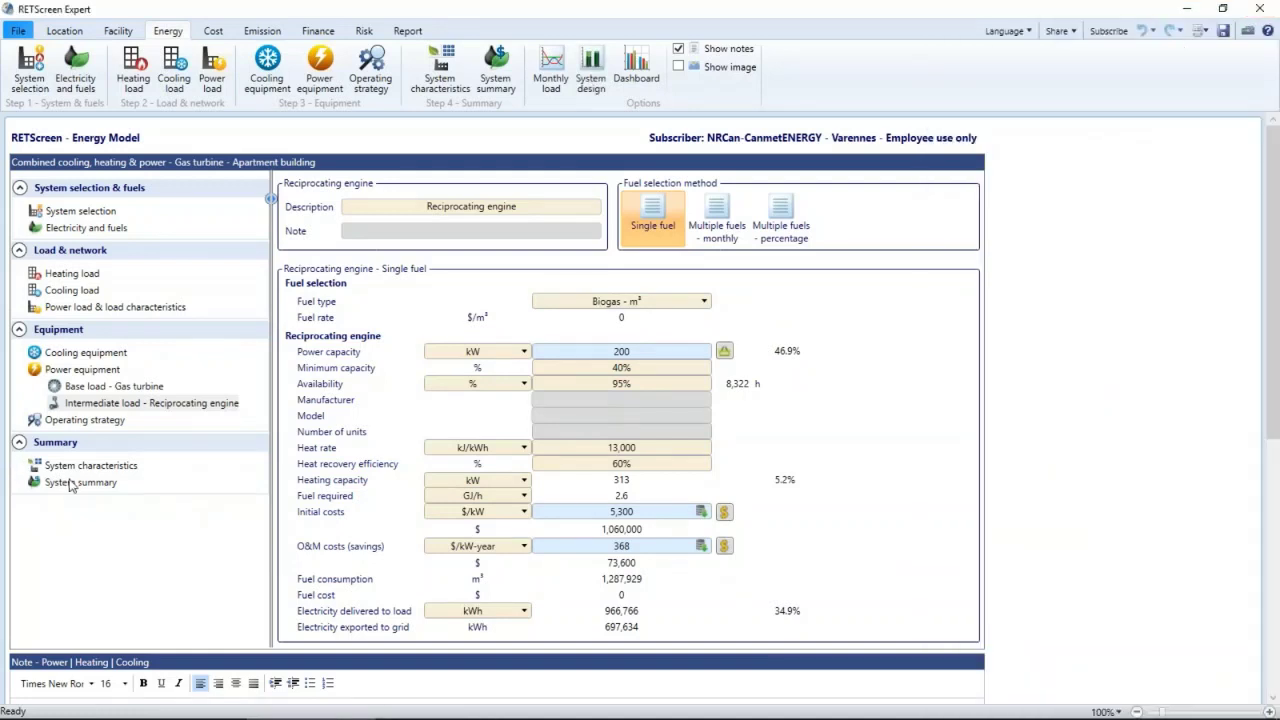
# - Open the operating strategy for the intermediate load power system and examine the base load system and strategy options
pyautogui.click(110, 424)
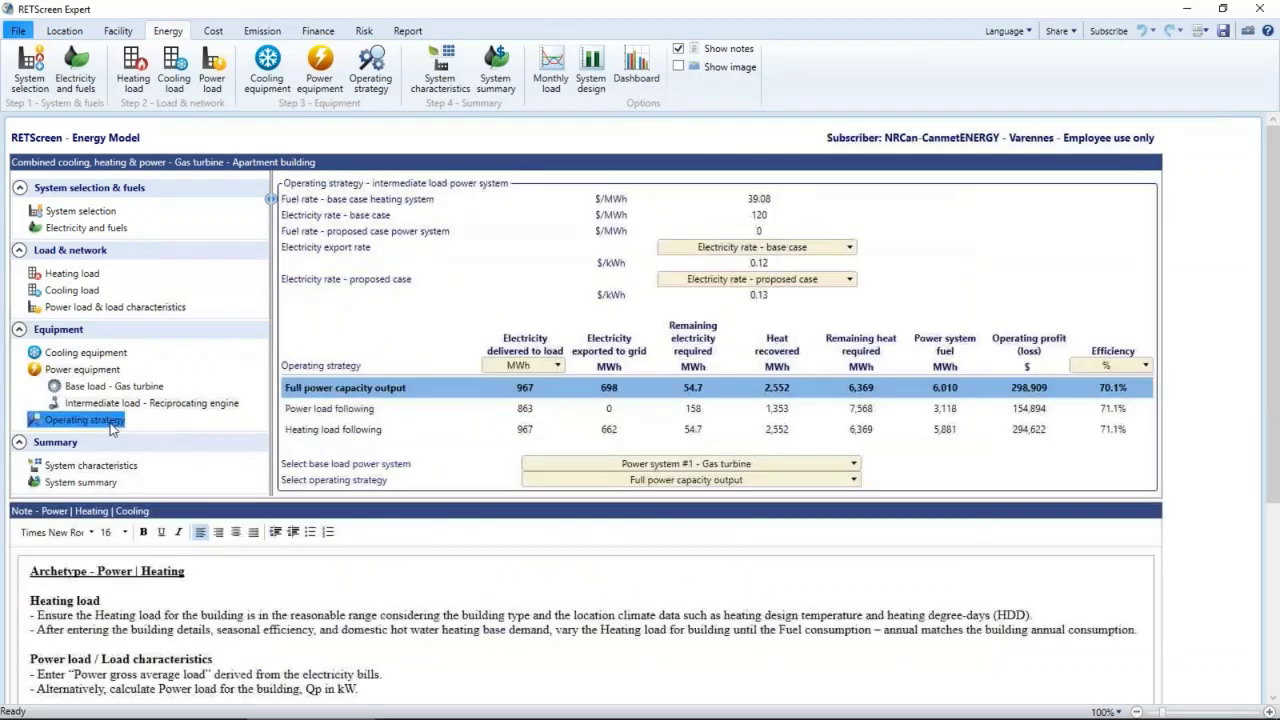
pyautogui.click(854, 465)
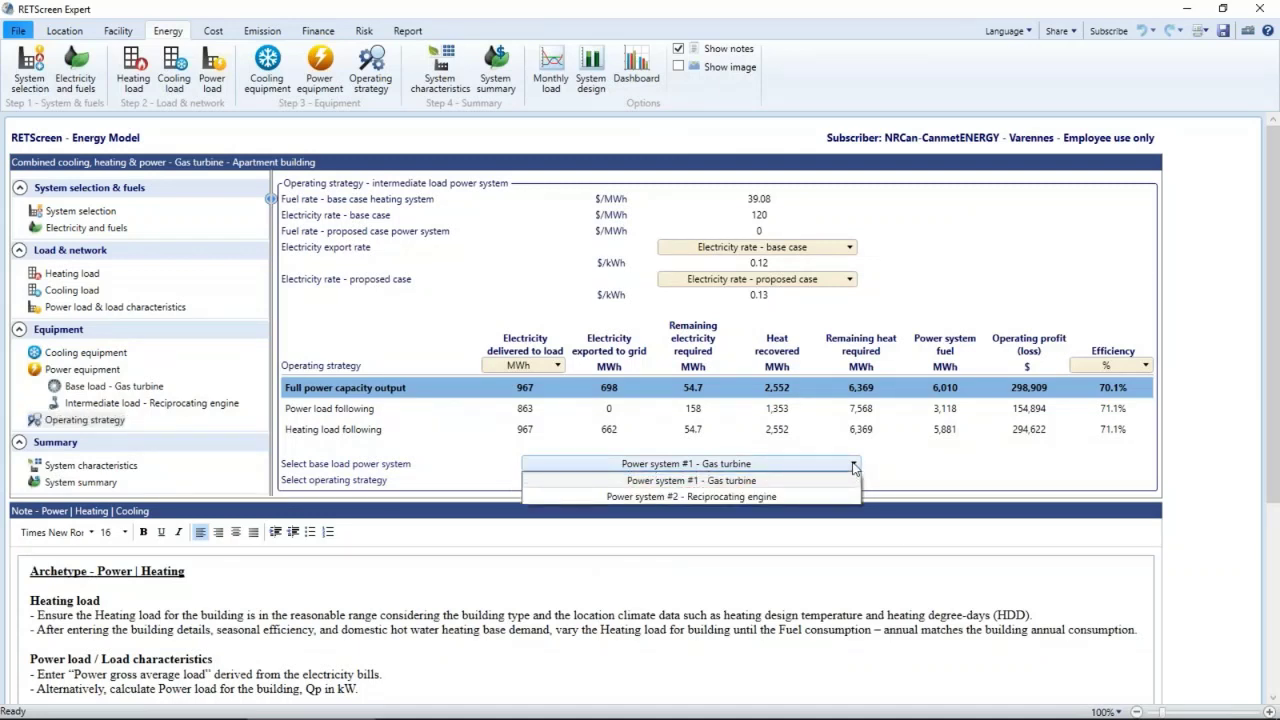
pyautogui.click(854, 465)
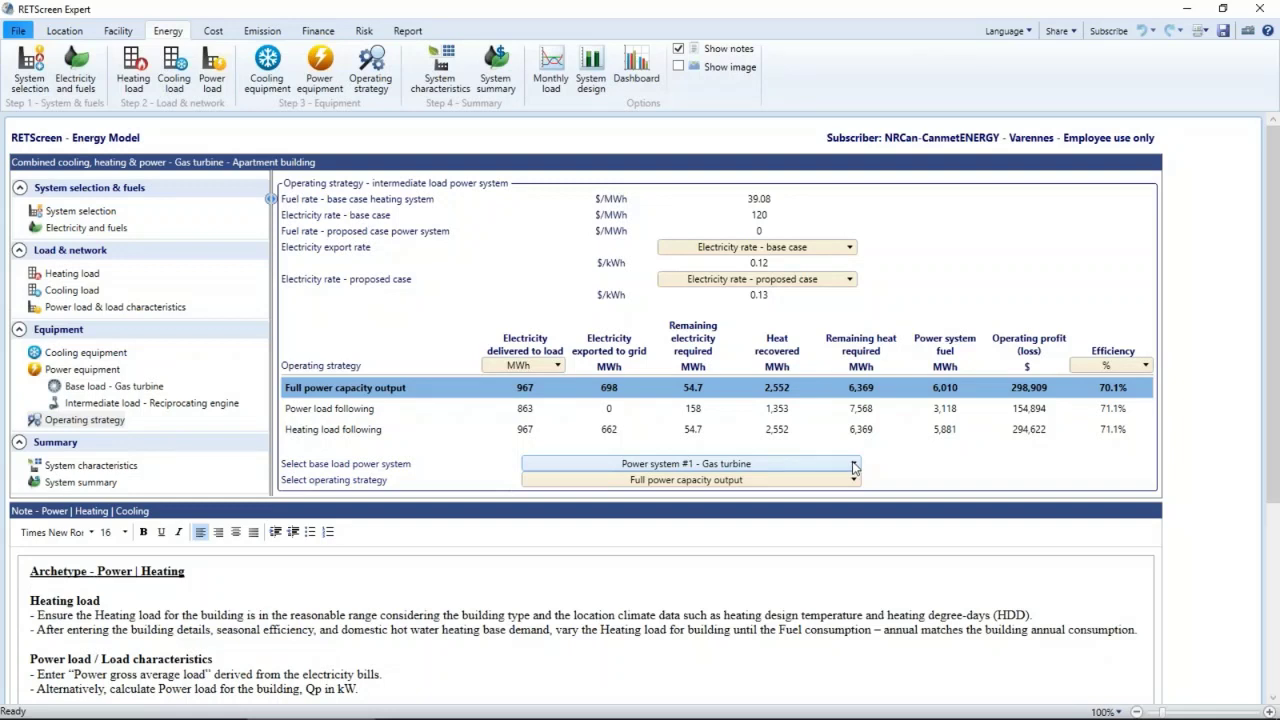
pyautogui.click(854, 480)
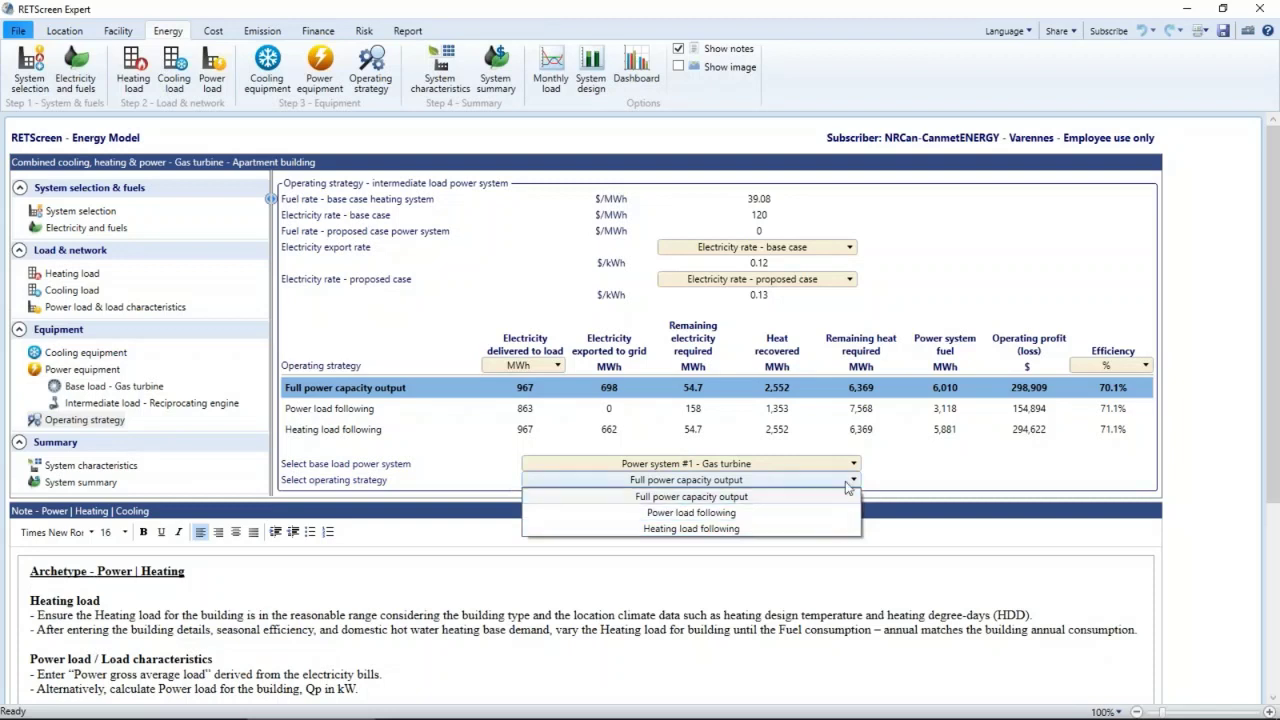
pyautogui.click(847, 484)
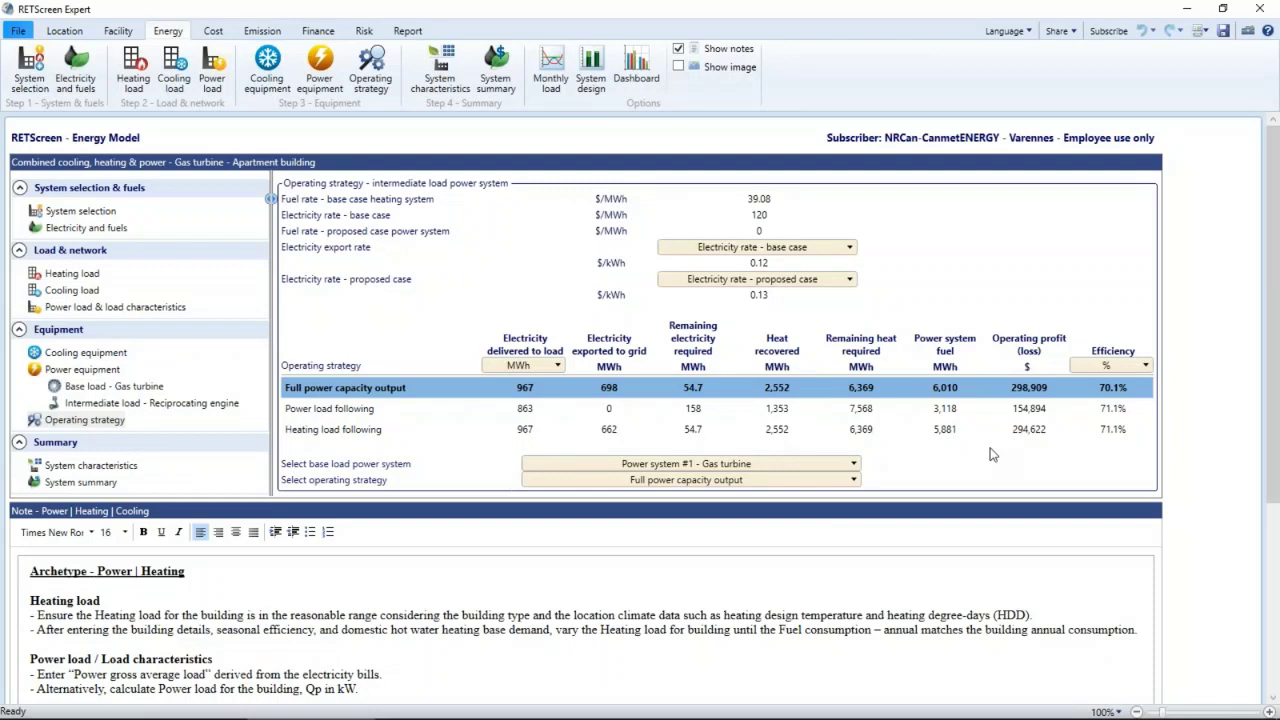
# - Show a dashboard with only Financial viability and Cash flow - Cumulative stacked vertically, enlarged and placed beside the operating strategy
pyautogui.click(640, 75)
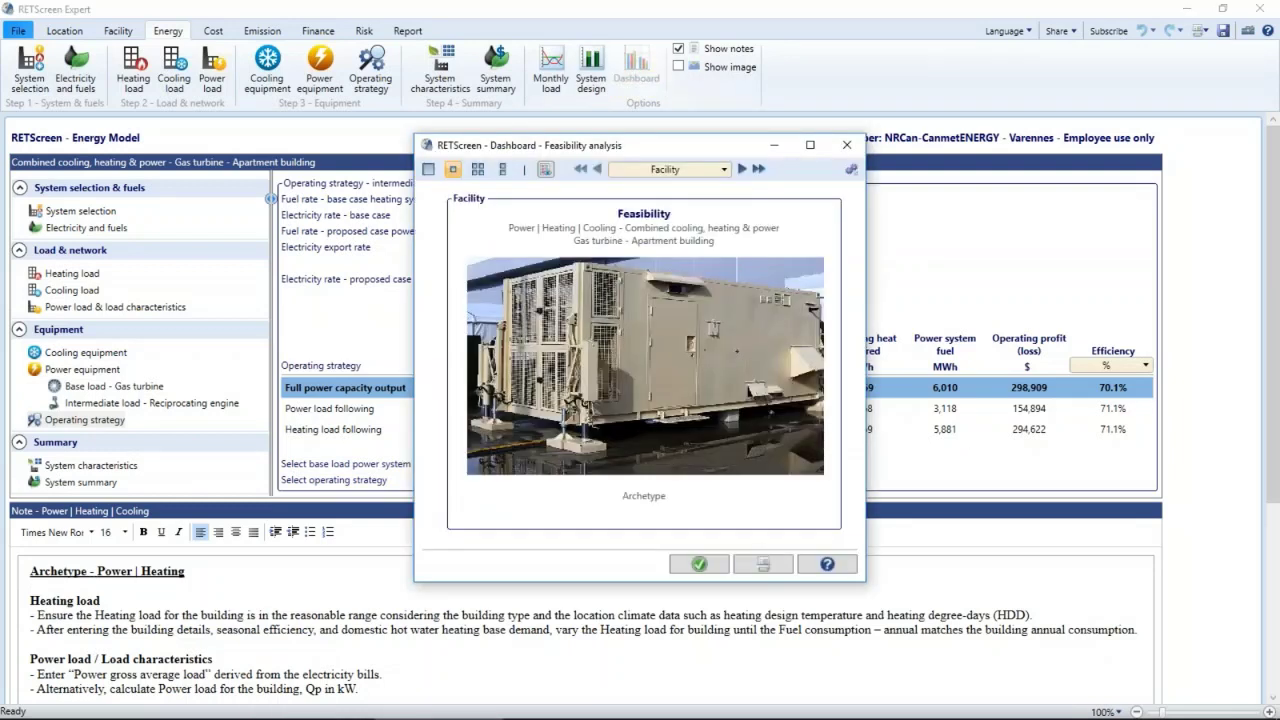
pyautogui.click(503, 169)
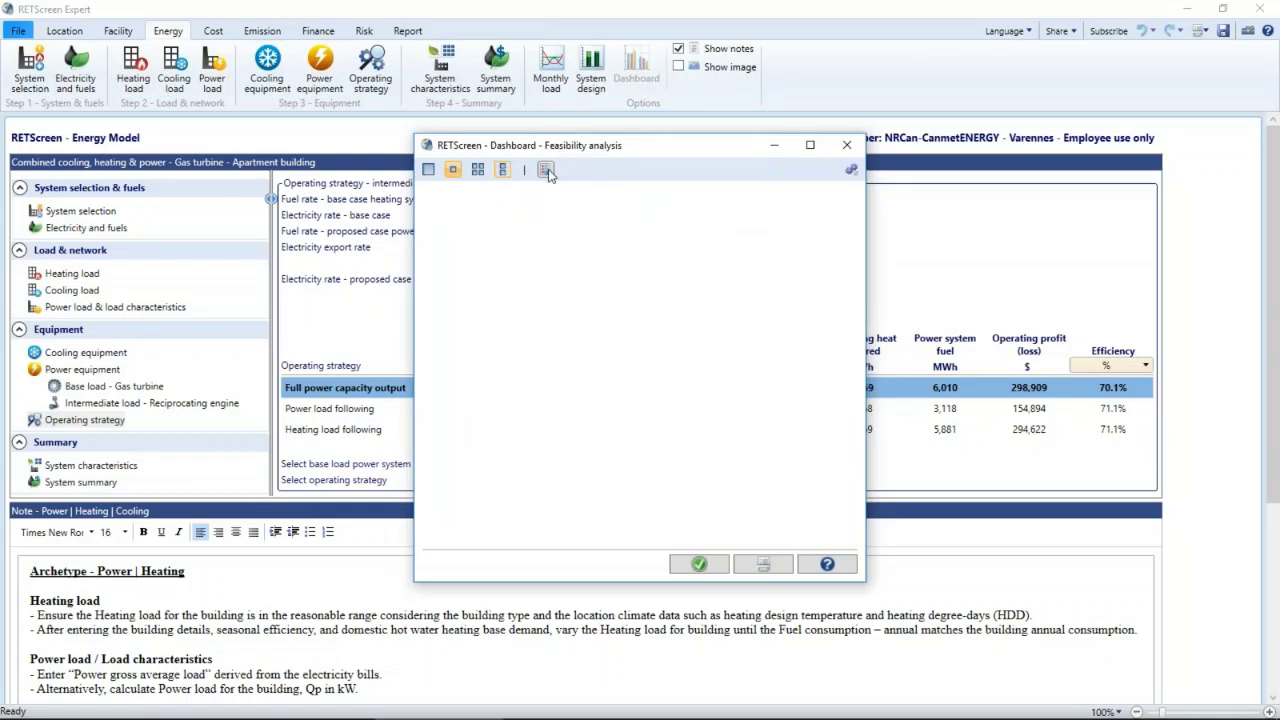
pyautogui.click(546, 170)
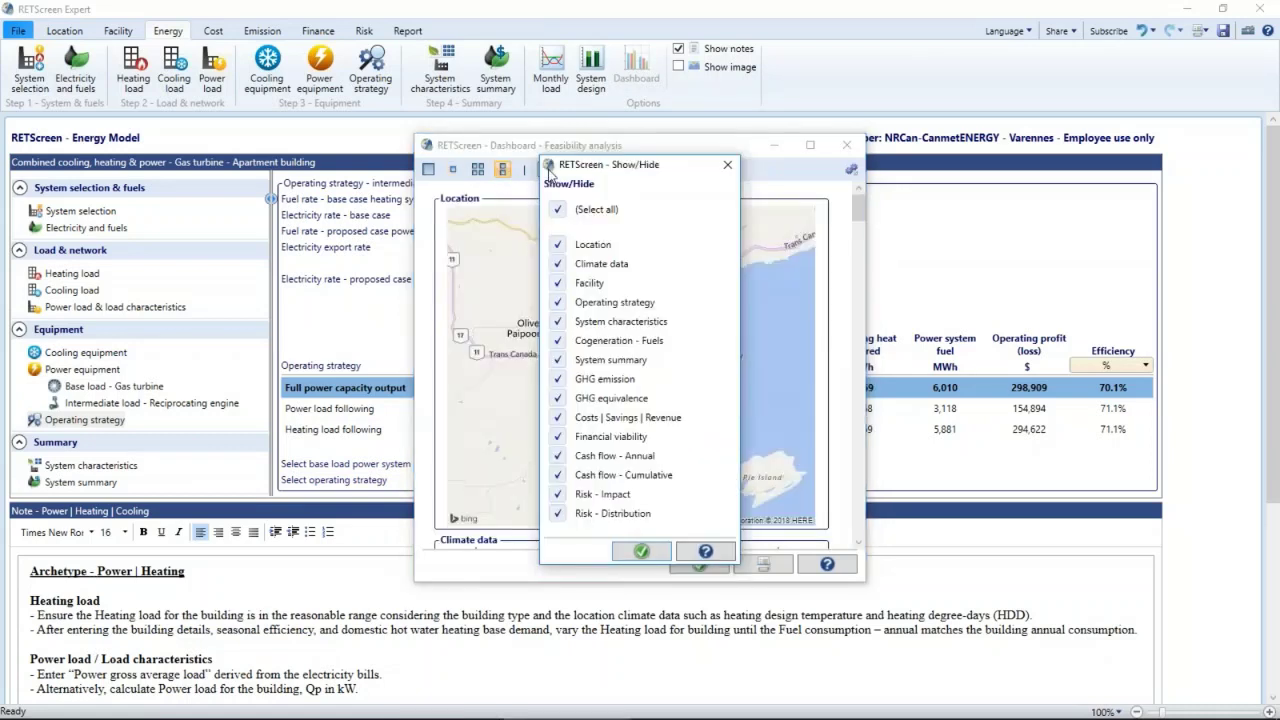
pyautogui.click(573, 214)
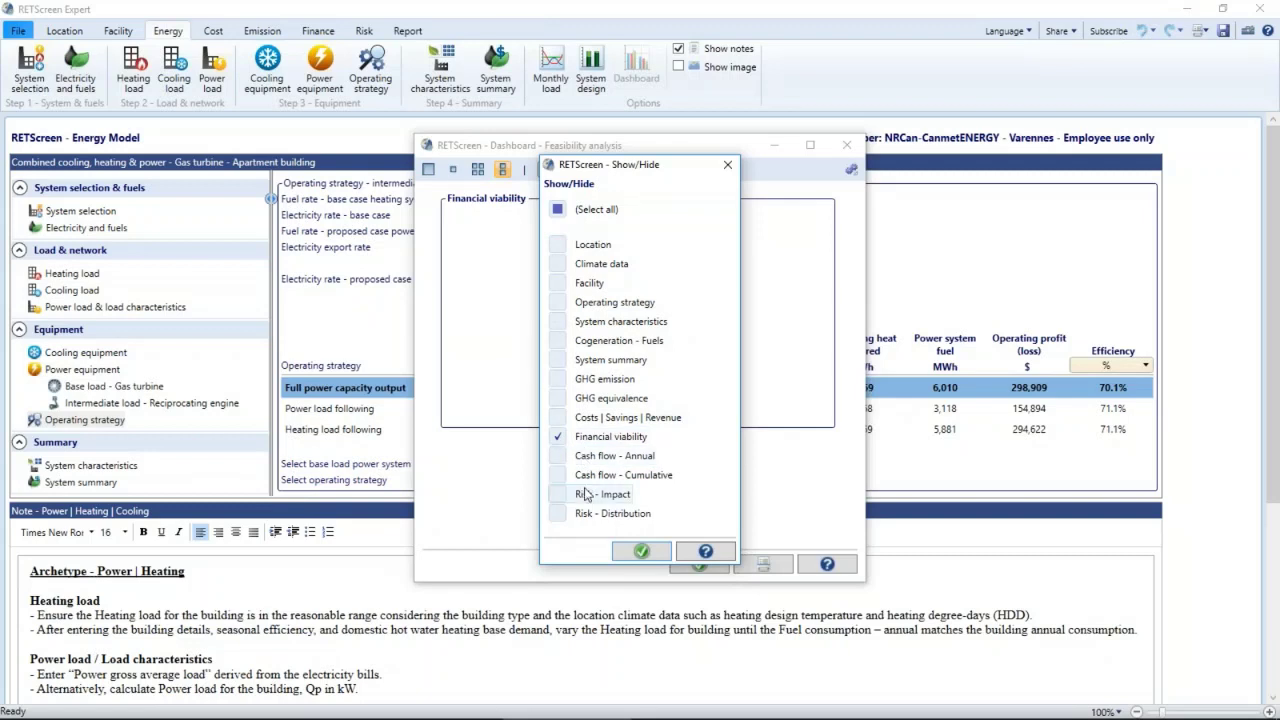
pyautogui.click(586, 478)
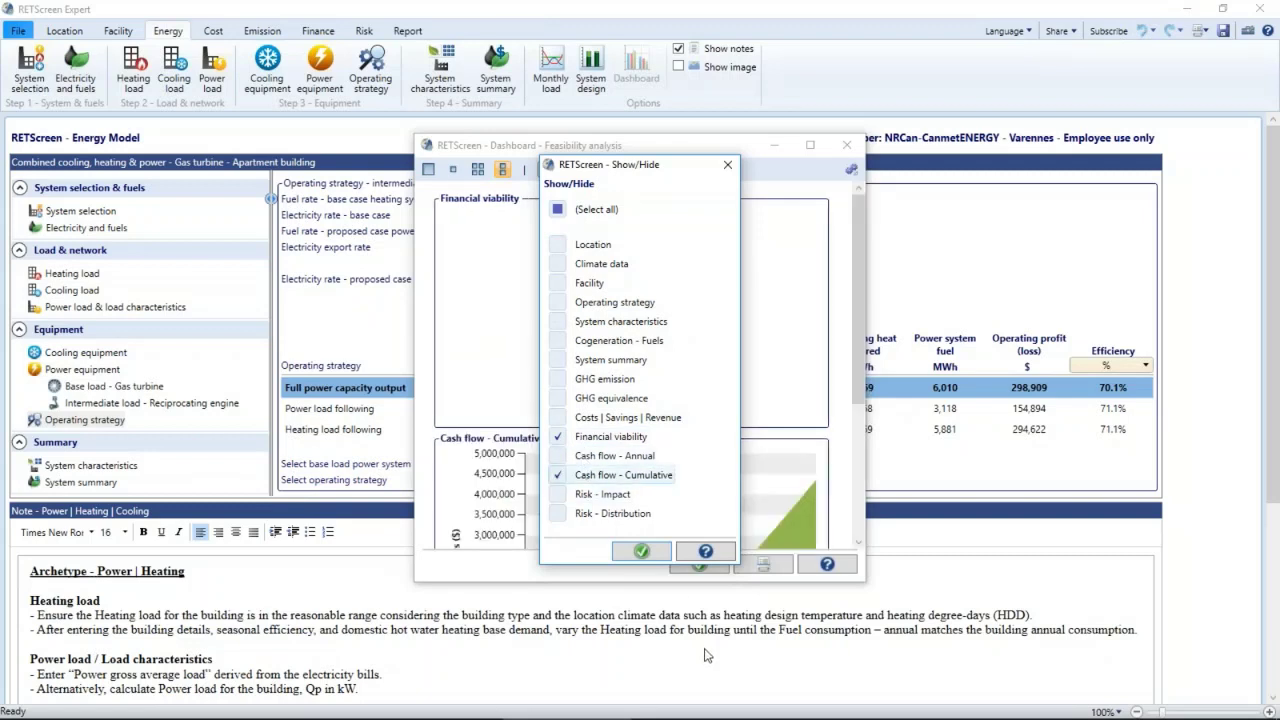
pyautogui.click(642, 551)
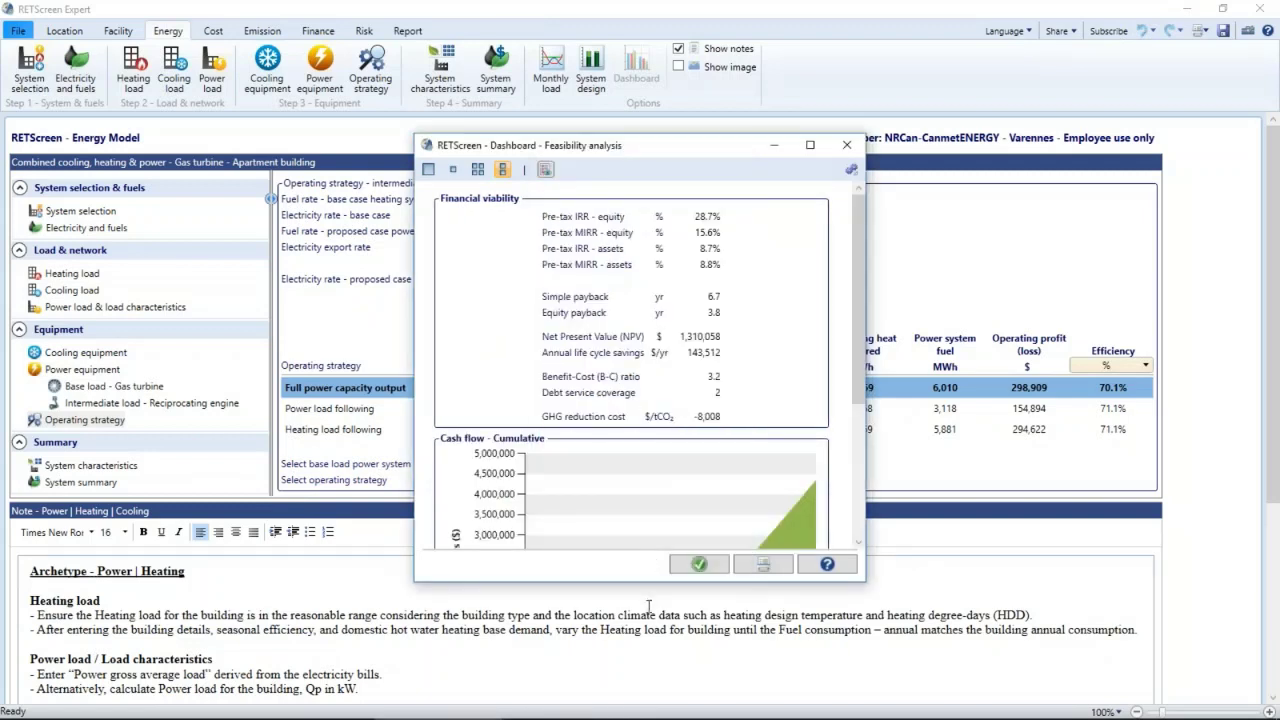
pyautogui.moveTo(648, 581); pyautogui.dragTo(672, 716)
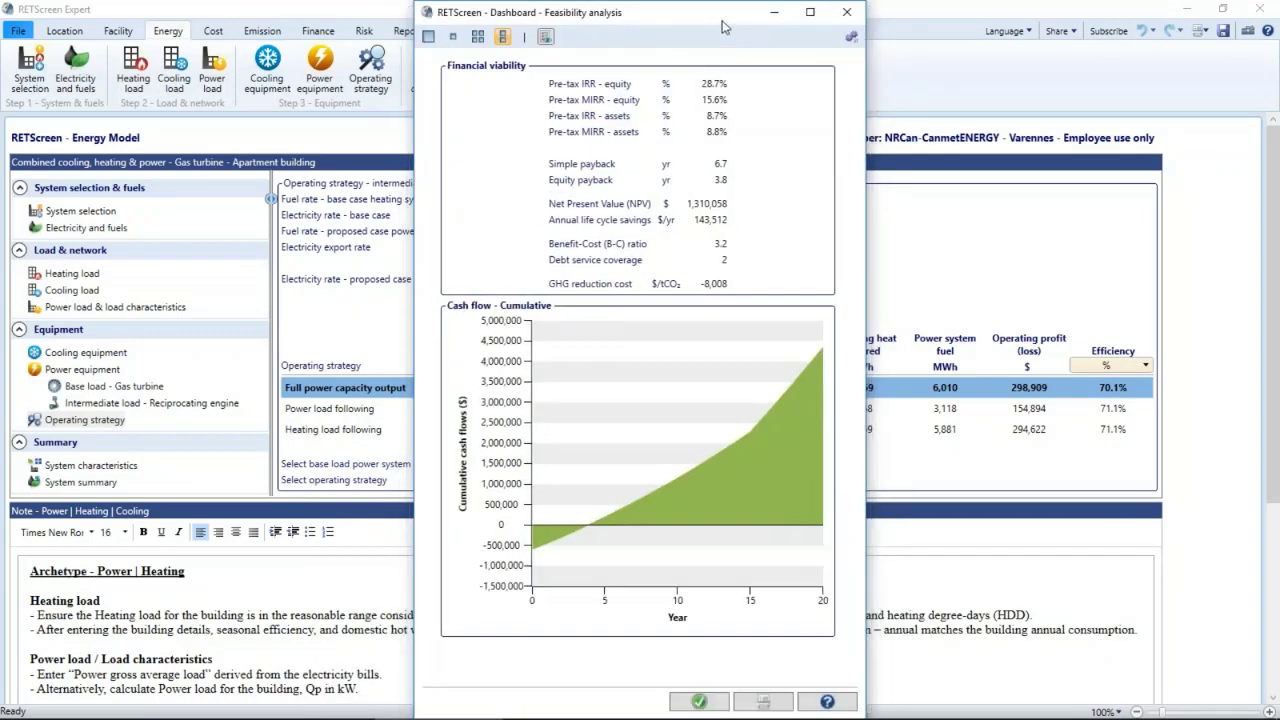
pyautogui.moveTo(748, 32); pyautogui.dragTo(1176, 42)
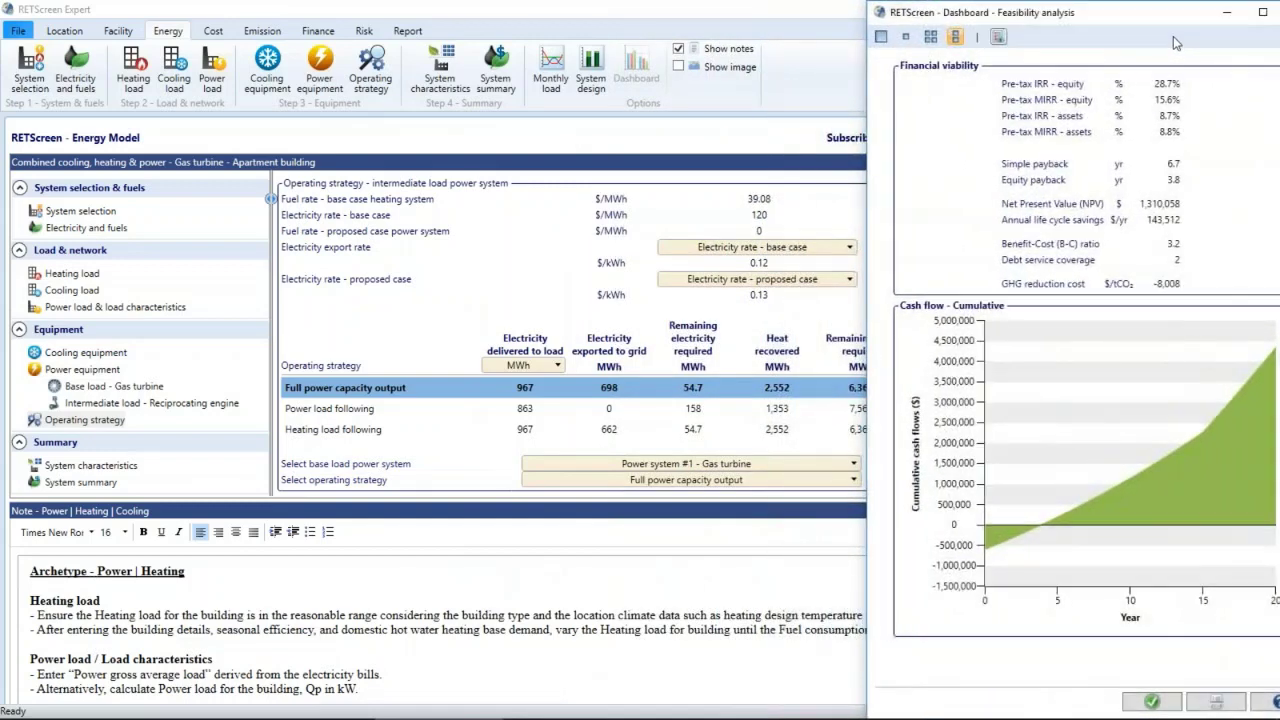
# - Apply the Power load following and Heating load following operating strategies in turn to compare their financial viability and cumulative cash flow
pyautogui.click(808, 483)
pyautogui.click(804, 514)
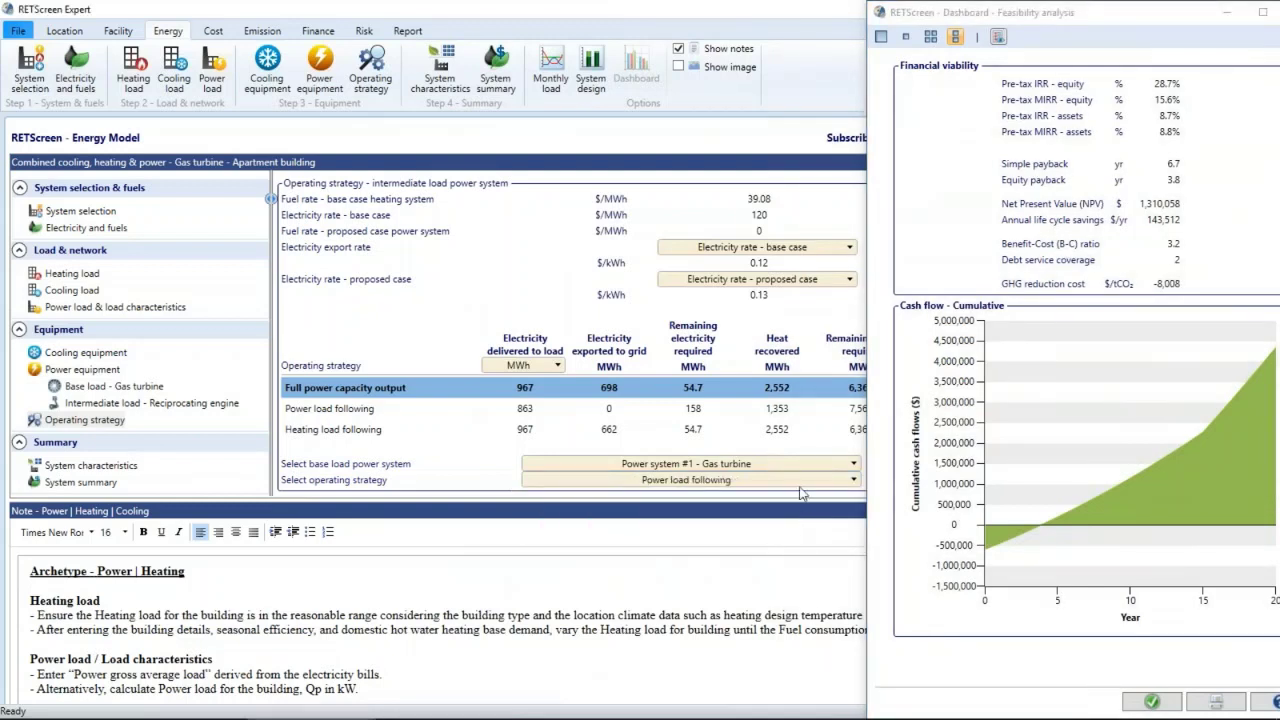
pyautogui.click(800, 487)
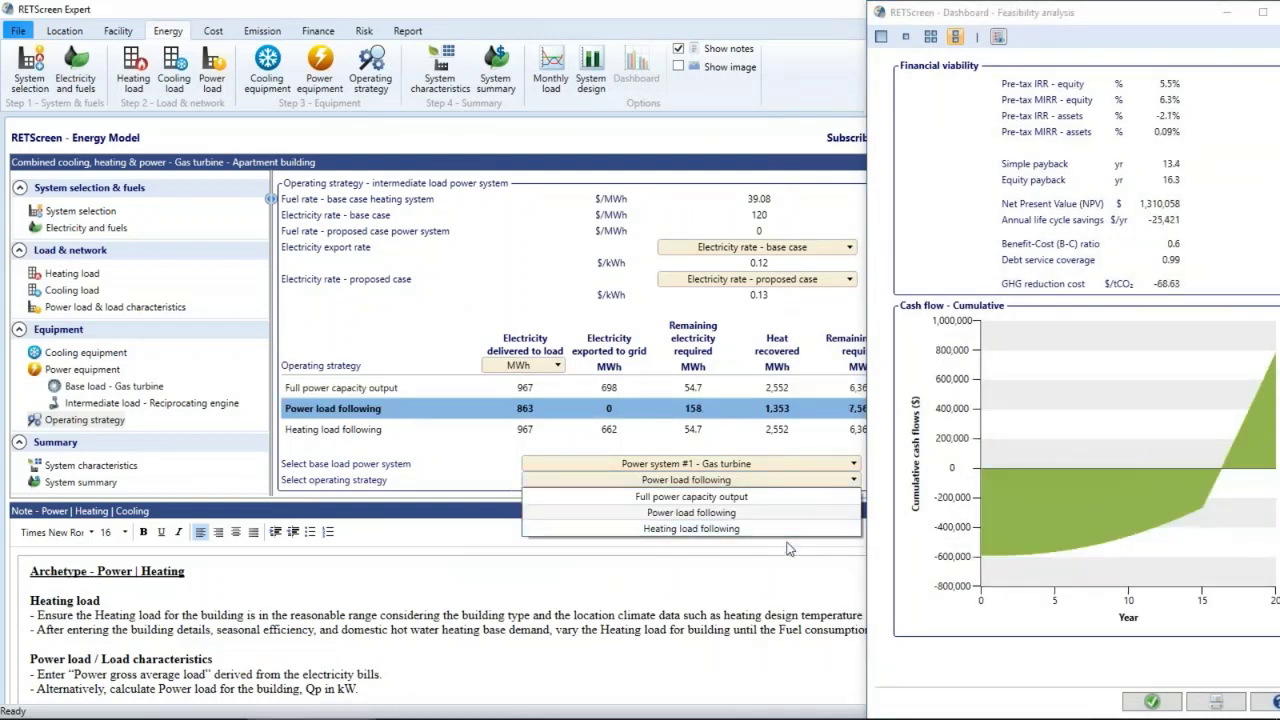
pyautogui.click(787, 540)
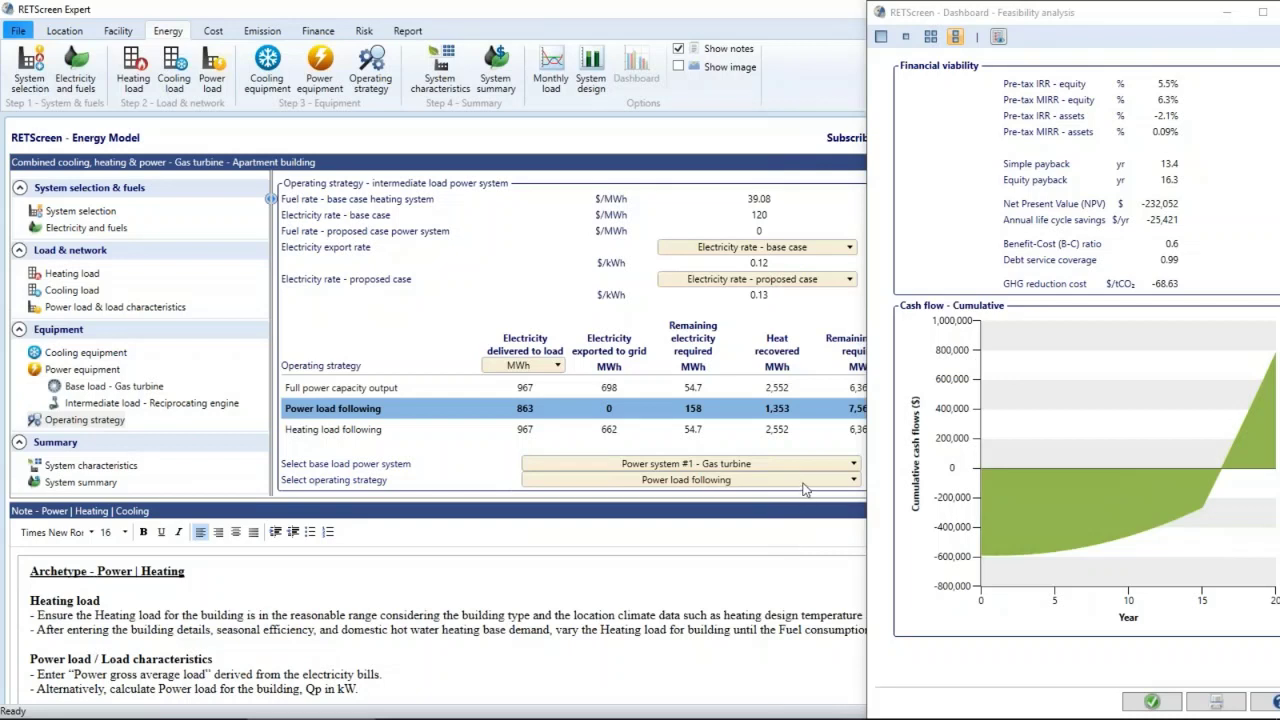
pyautogui.scroll(-1, 805, 489)
# - Set the operating strategy back to Full power capacity output and close the feasibility dashboard
pyautogui.click(805, 489)
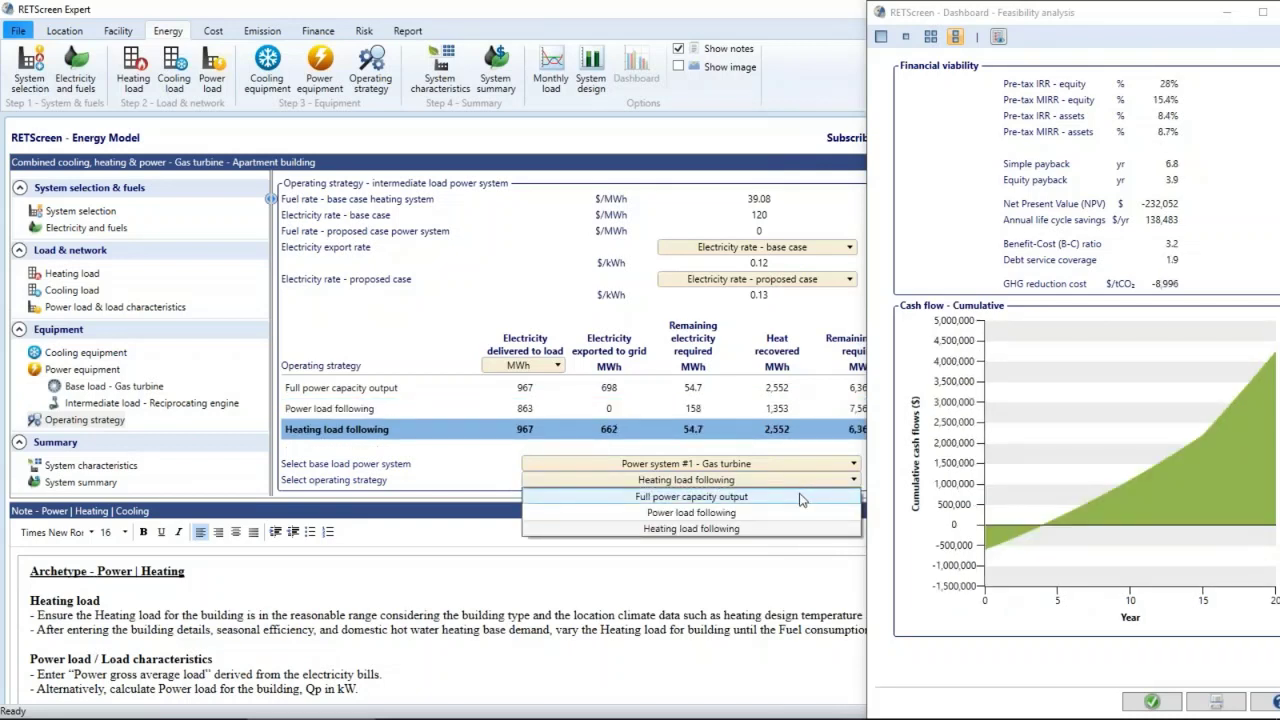
pyautogui.click(800, 500)
pyautogui.scroll(2, 800, 497)
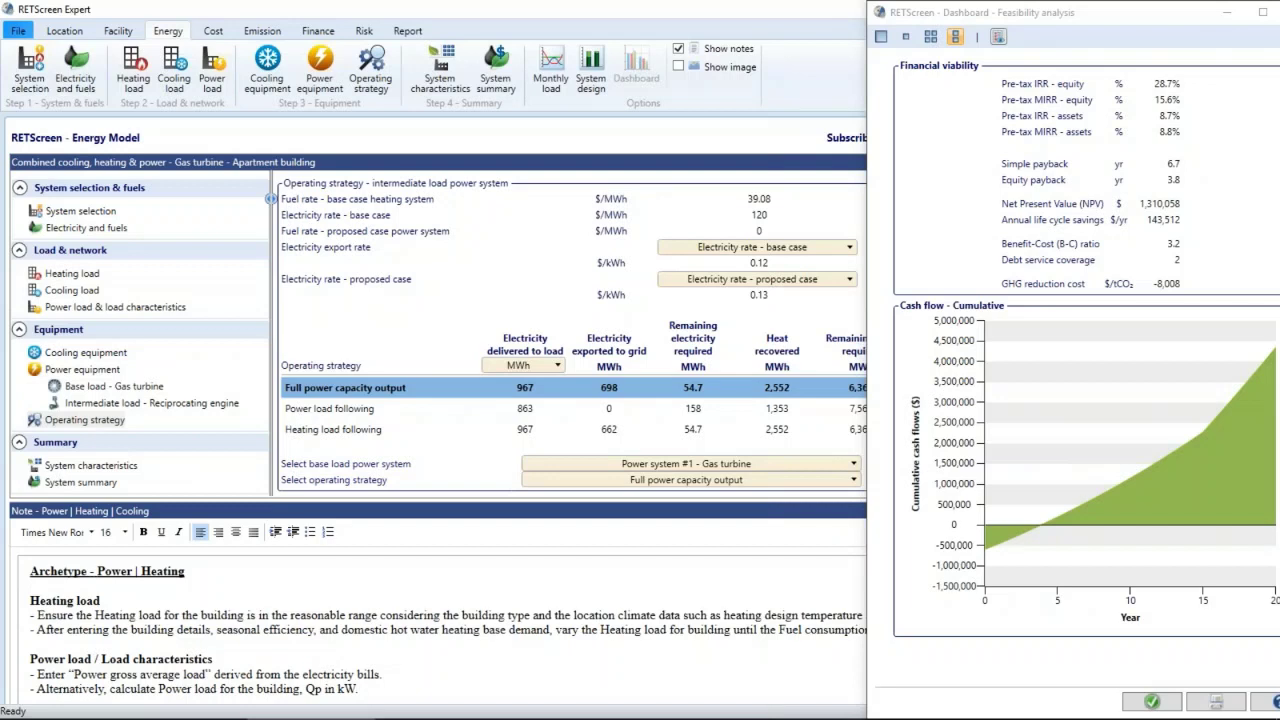
pyautogui.click(1145, 695)
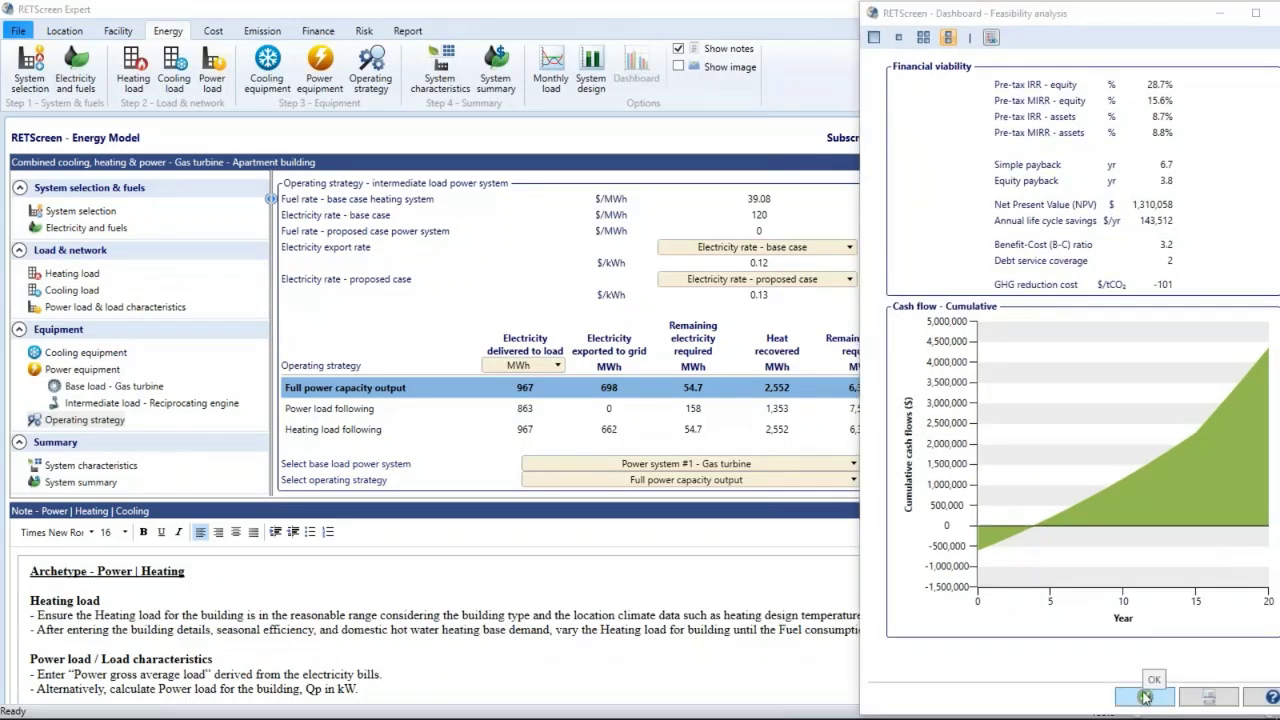
pyautogui.click(1145, 696)
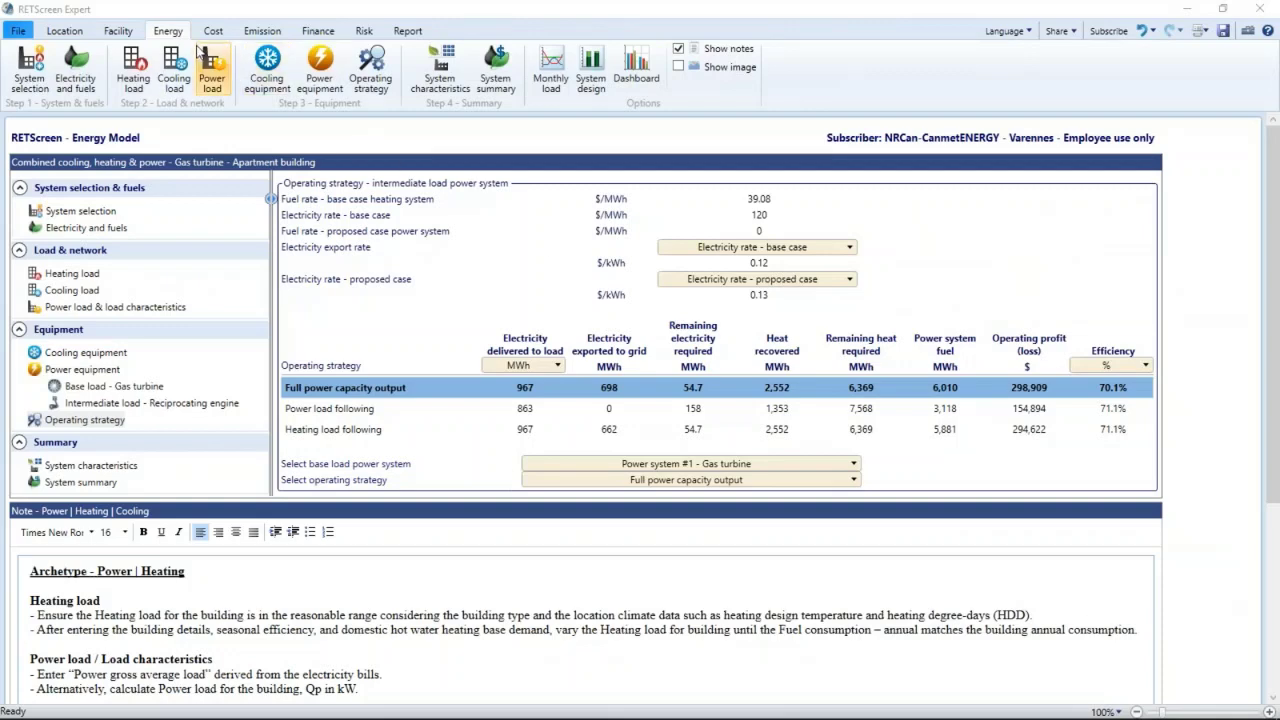
# - Open the emission analysis and examine the base and proposed case GHG summaries and the GHG emission reduction summary
pyautogui.click(270, 35)
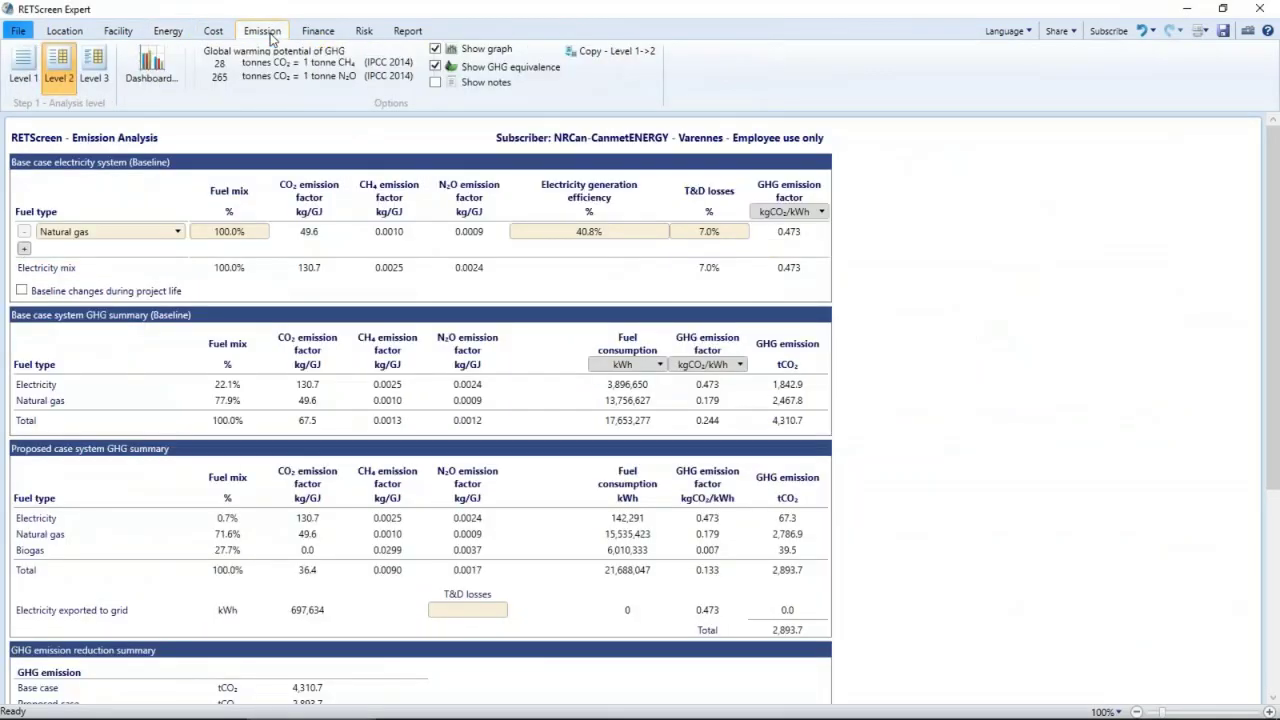
pyautogui.scroll(-2, 897, 477)
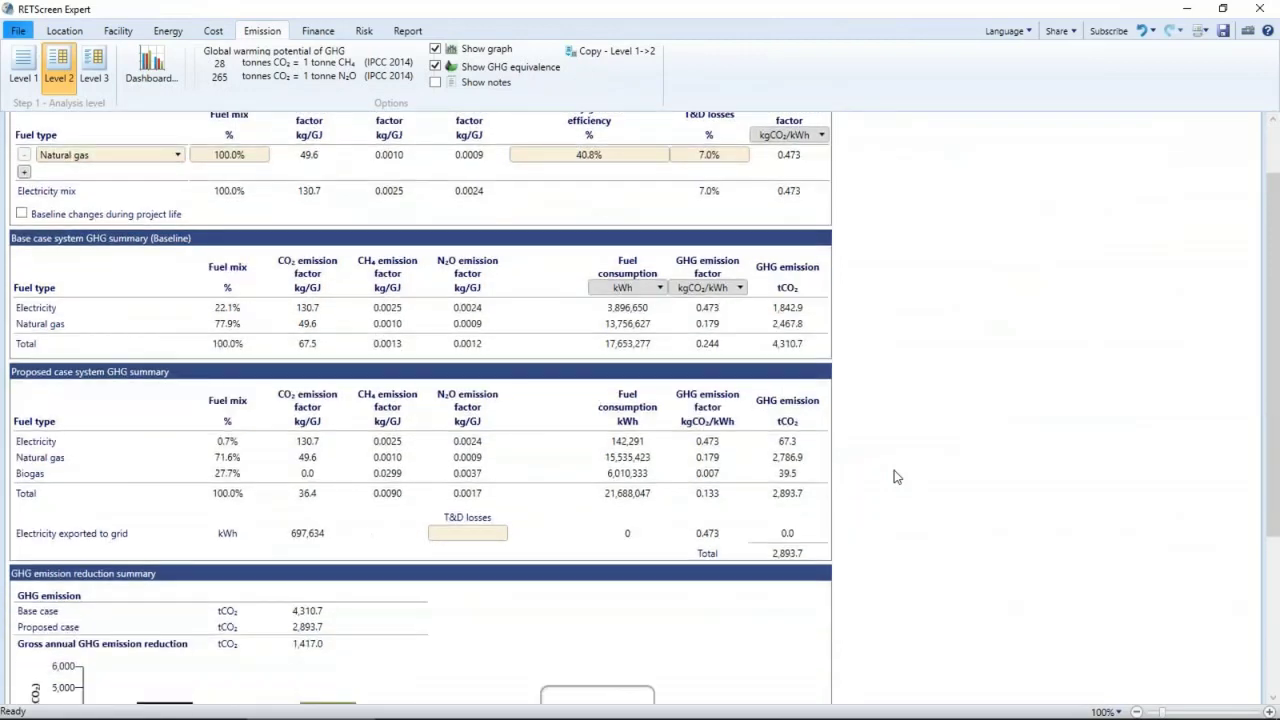
pyautogui.scroll(-6, 897, 477)
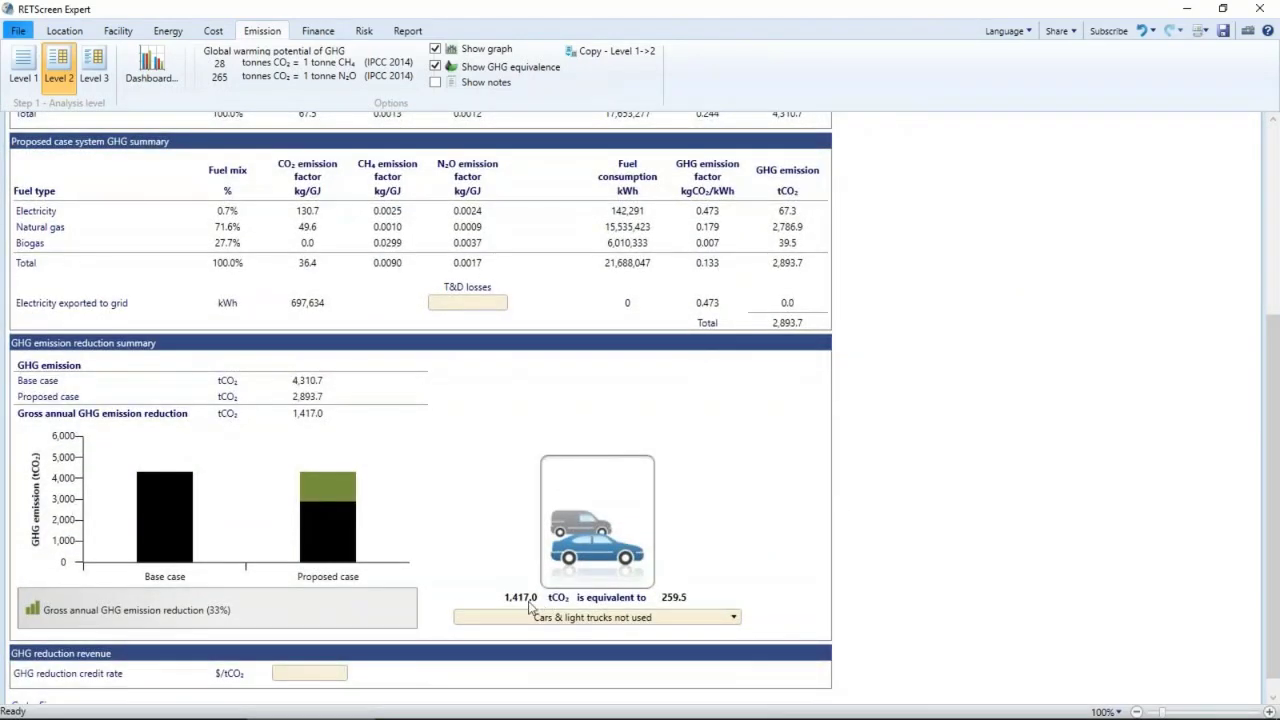